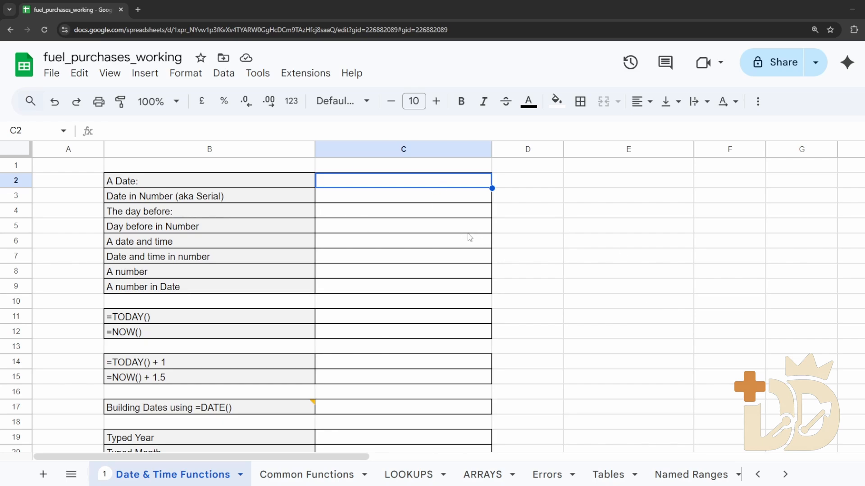
pyautogui.scroll(-4, 467, 238)
pyautogui.scroll(4, 461, 237)
pyautogui.scroll(-4, 444, 230)
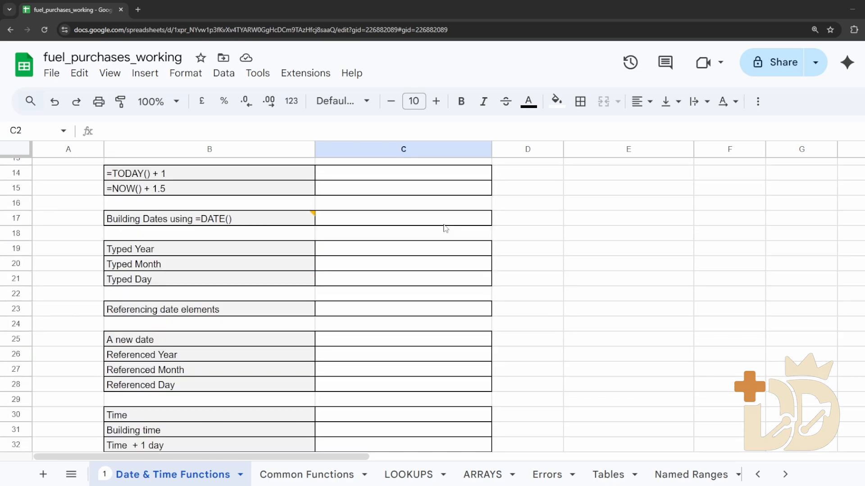
pyautogui.scroll(4, 444, 230)
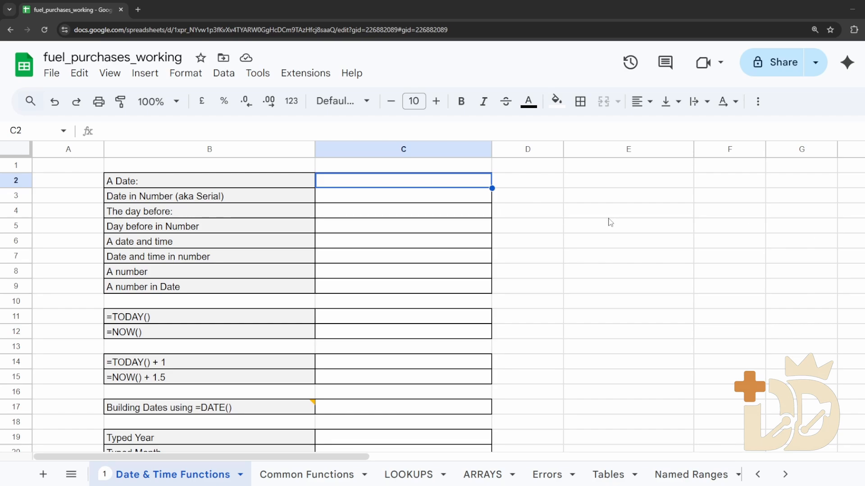
pyautogui.scroll(-5, 444, 249)
pyautogui.scroll(5, 444, 249)
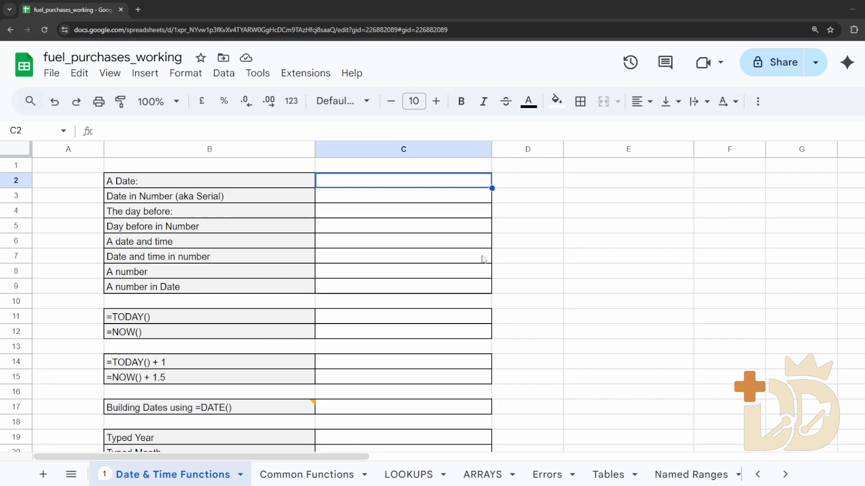
pyautogui.click(427, 198)
pyautogui.click(425, 184)
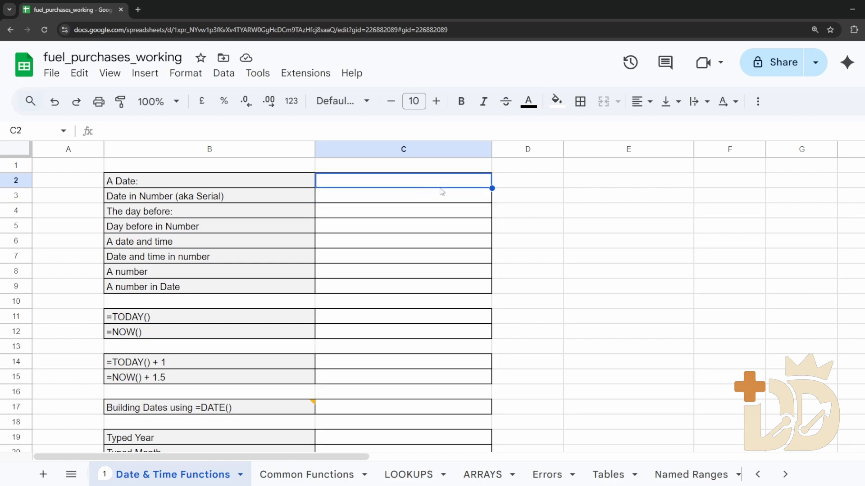
pyautogui.click(429, 197)
pyautogui.click(432, 186)
pyautogui.click(432, 200)
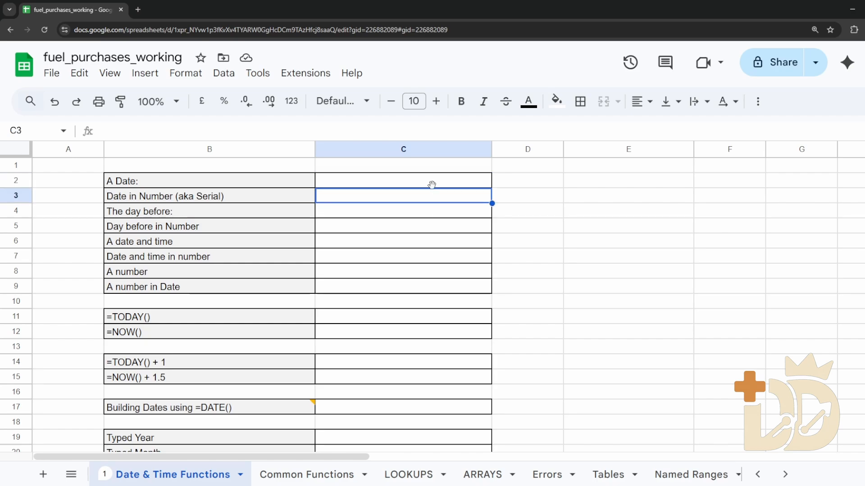
pyautogui.click(433, 184)
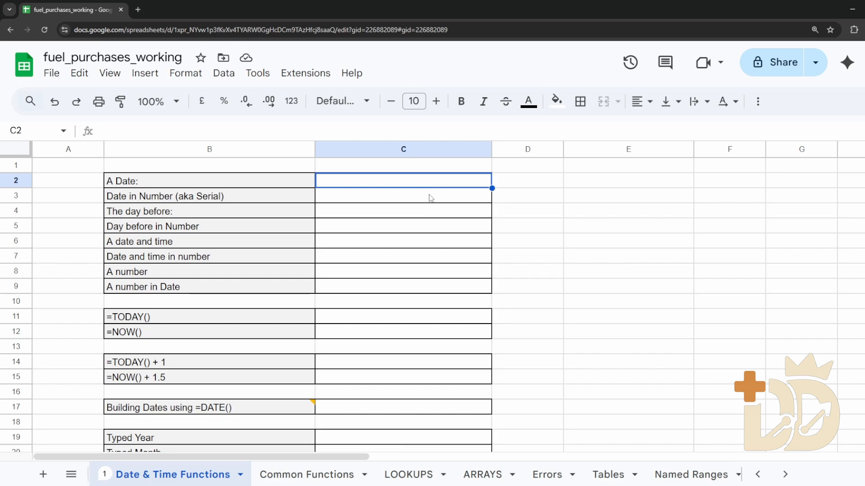
pyautogui.click(428, 194)
pyautogui.click(427, 186)
pyautogui.click(449, 194)
# Step: Enter the date 09/02/2026 in cell C2, beside "A Date:"
pyautogui.click(450, 185)
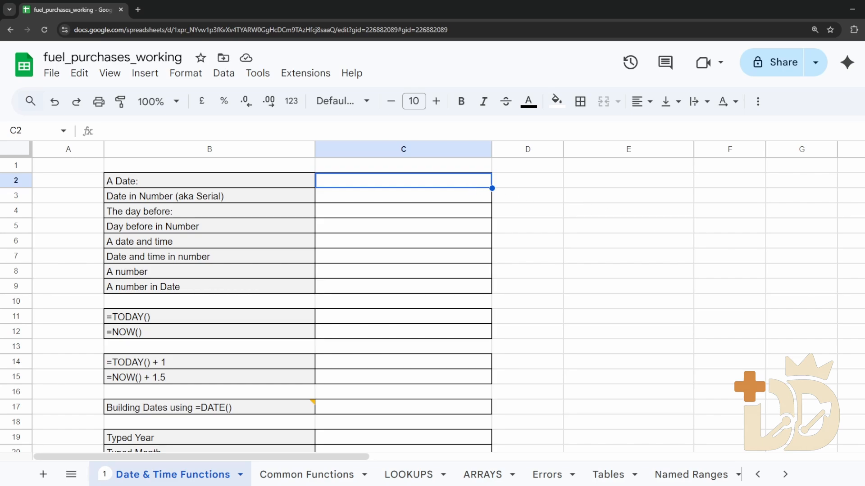
pyautogui.write('09/02/2026')
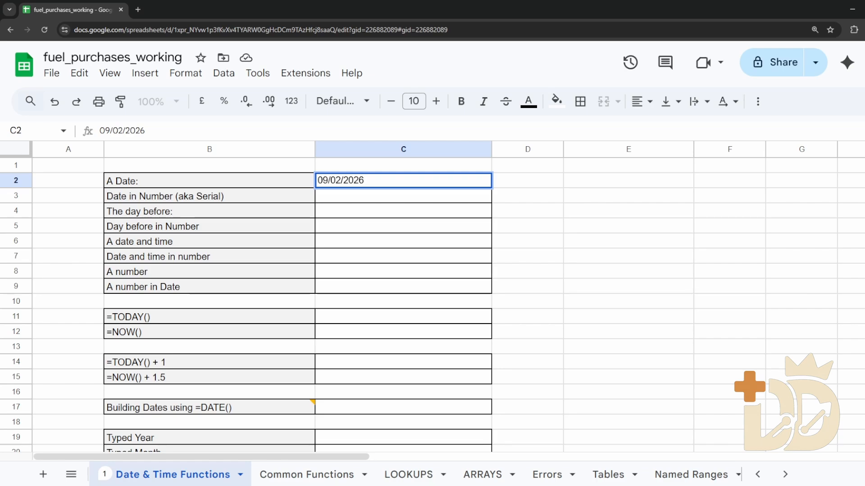
pyautogui.press('Return')
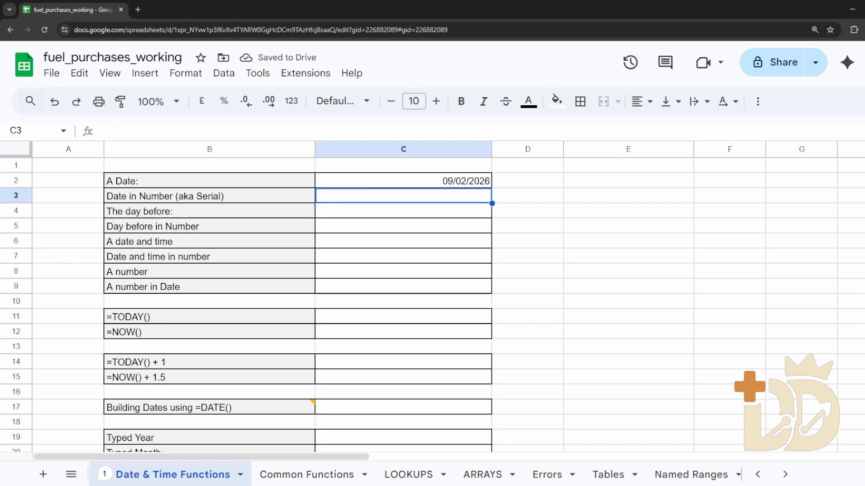
pyautogui.click(403, 180)
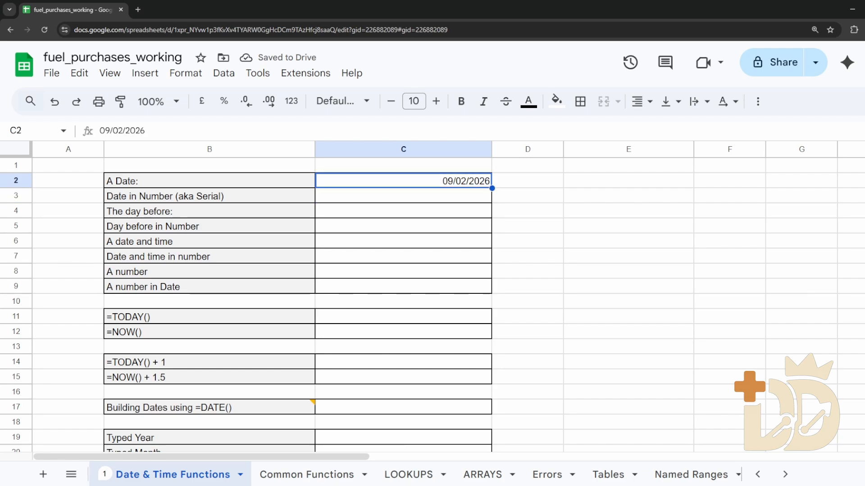
pyautogui.press('Down')
pyautogui.press('Up')
pyautogui.press('Down')
pyautogui.press('Up')
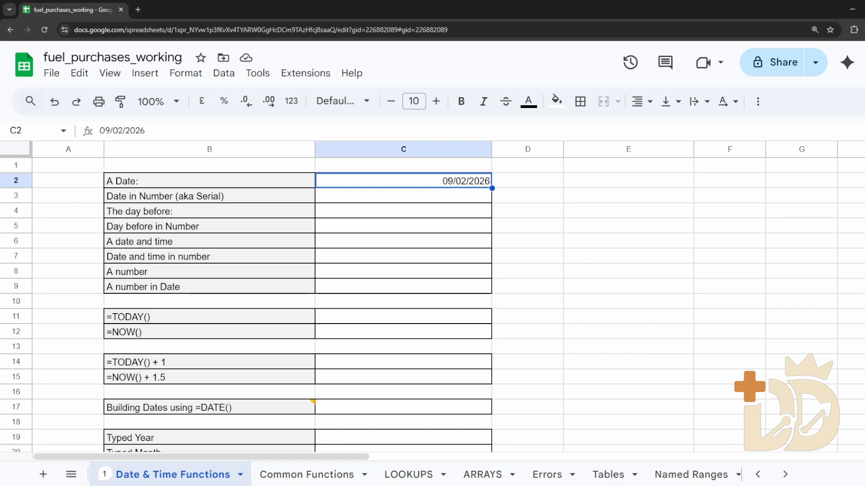
pyautogui.click(403, 196)
pyautogui.click(403, 181)
pyautogui.click(404, 196)
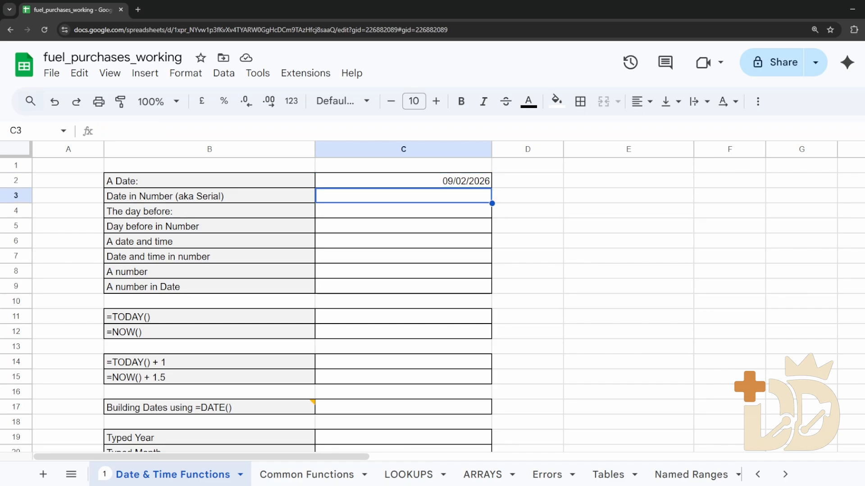
pyautogui.click(403, 181)
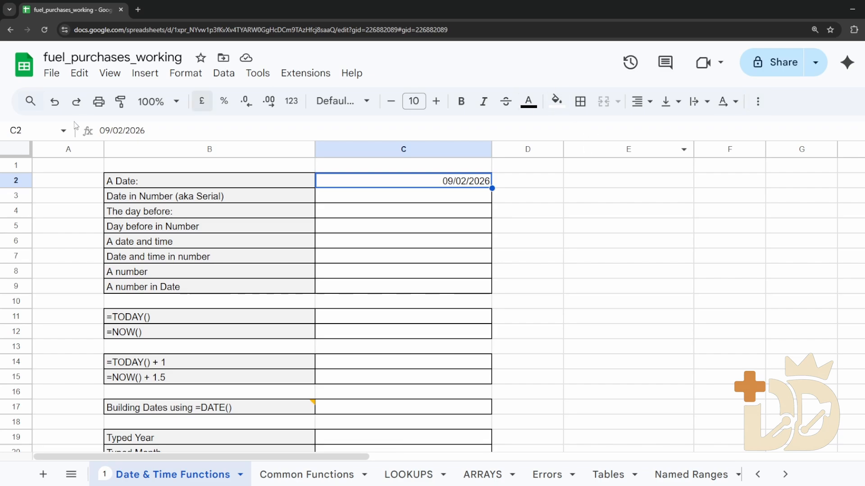
# Step: Copy the date from C2 into C3 and apply the Number format to C3 to turn it into a serial number
pyautogui.click(438, 201)
pyautogui.click(458, 184)
pyautogui.hotkey('ctrl', 'c')
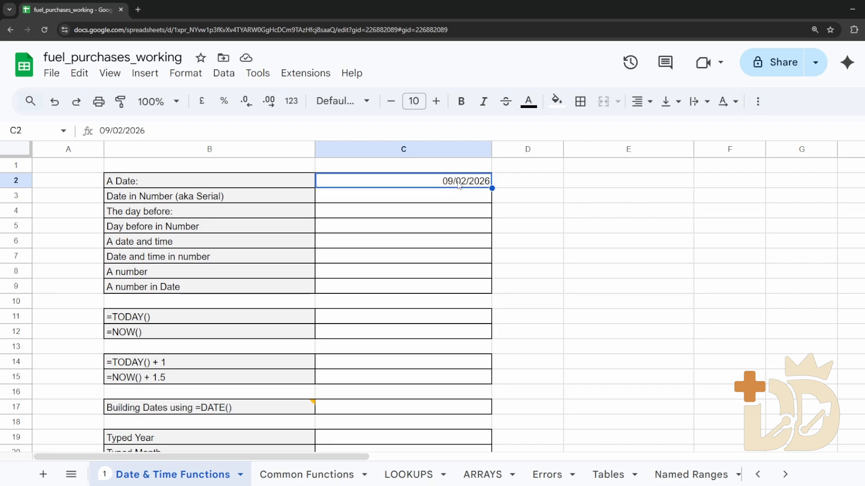
pyautogui.press('Down')
pyautogui.hotkey('ctrl', 'v')
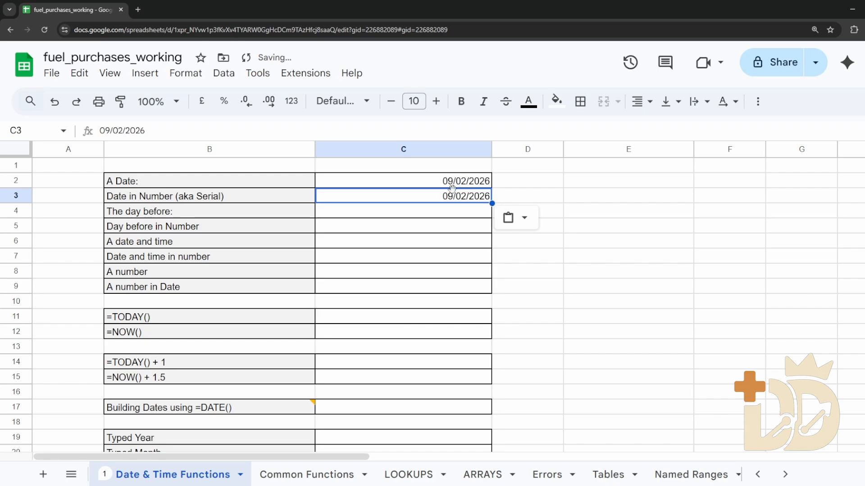
pyautogui.click(292, 102)
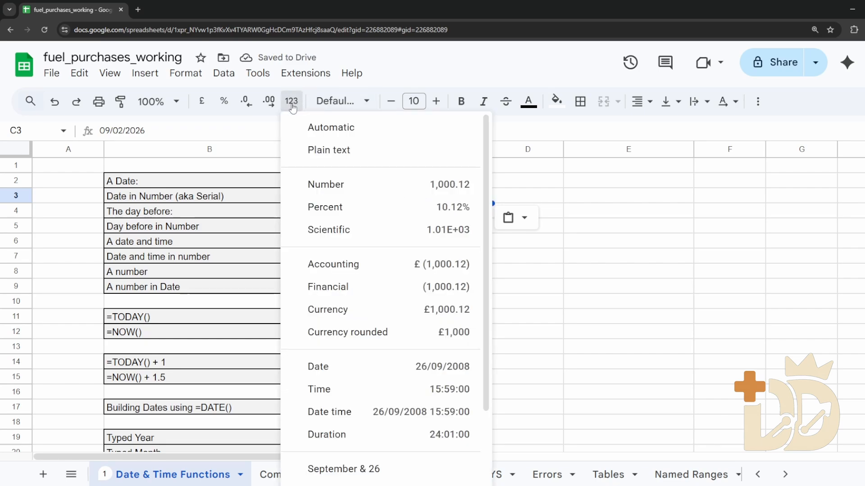
pyautogui.click(340, 186)
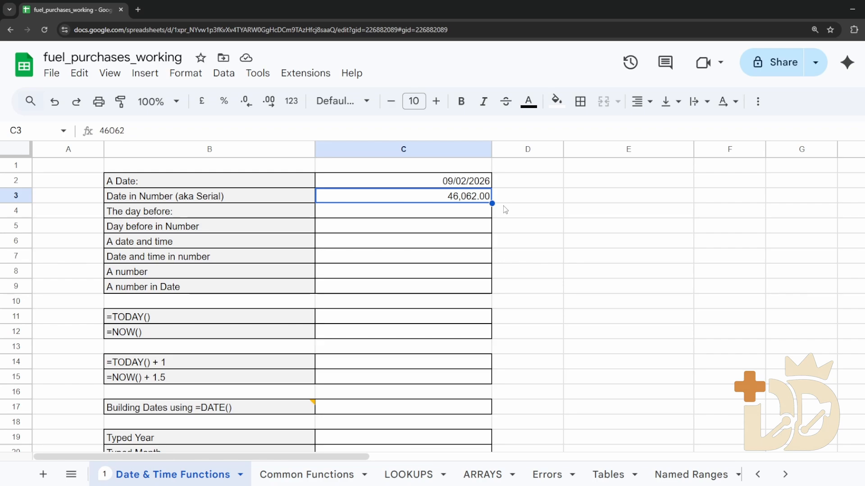
# Step: Replace the date in cell C2 with 29/08/1997
pyautogui.click(476, 214)
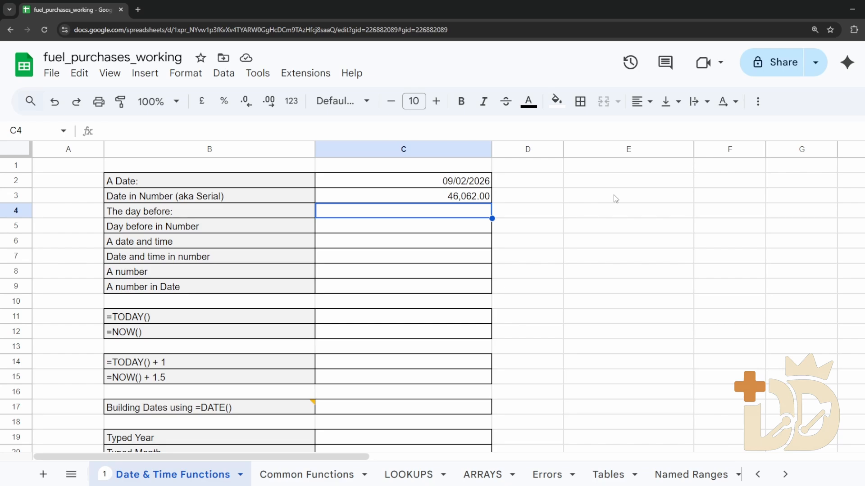
pyautogui.click(487, 181)
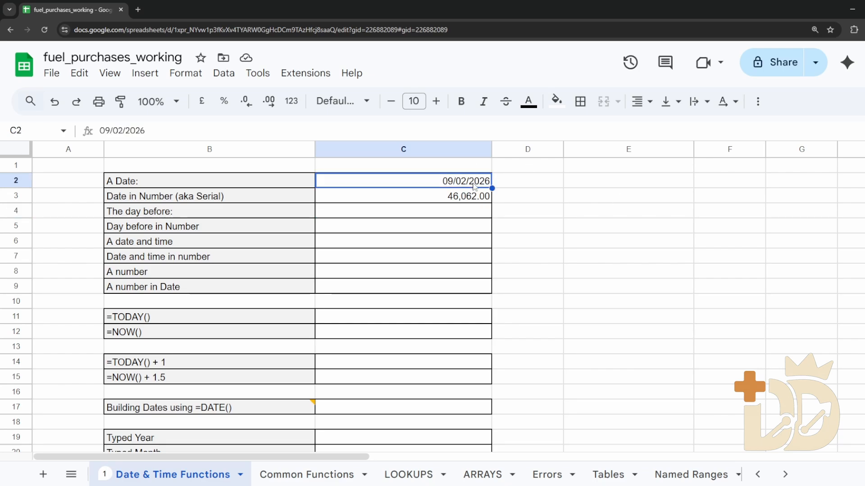
pyautogui.write('29/087/')
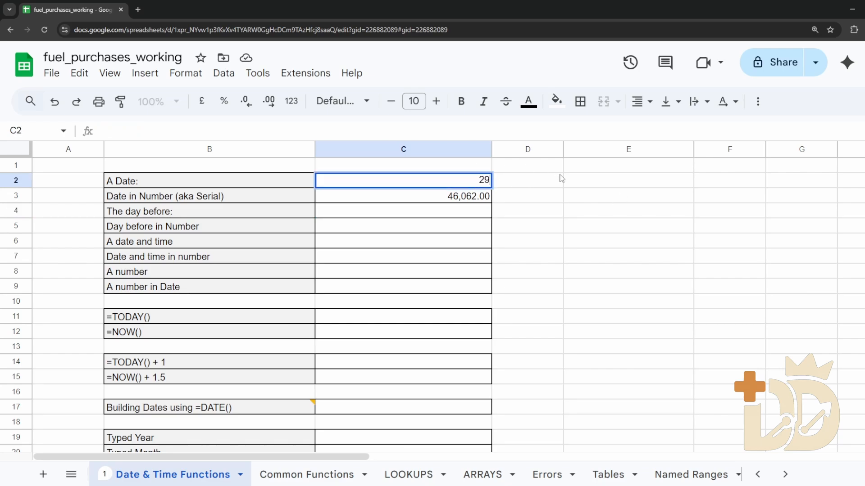
pyautogui.press('BackSpace')
pyautogui.press('BackSpace')
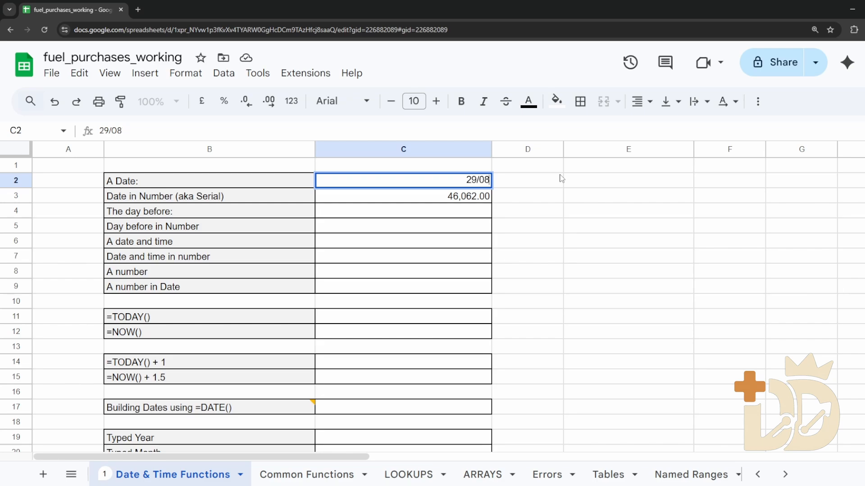
pyautogui.write('/1997')
pyautogui.press('Return')
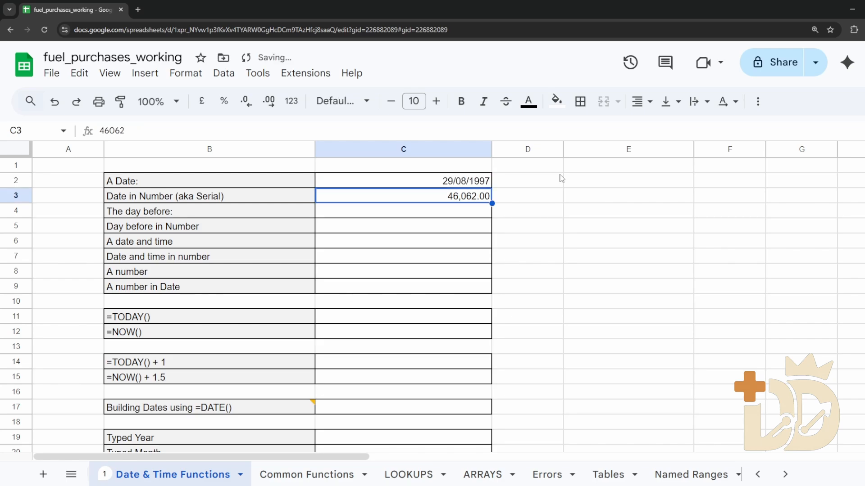
# Step: Copy the new date from C2 over the value in C3 and format C3 as Number
pyautogui.press('Up')
pyautogui.press('Down')
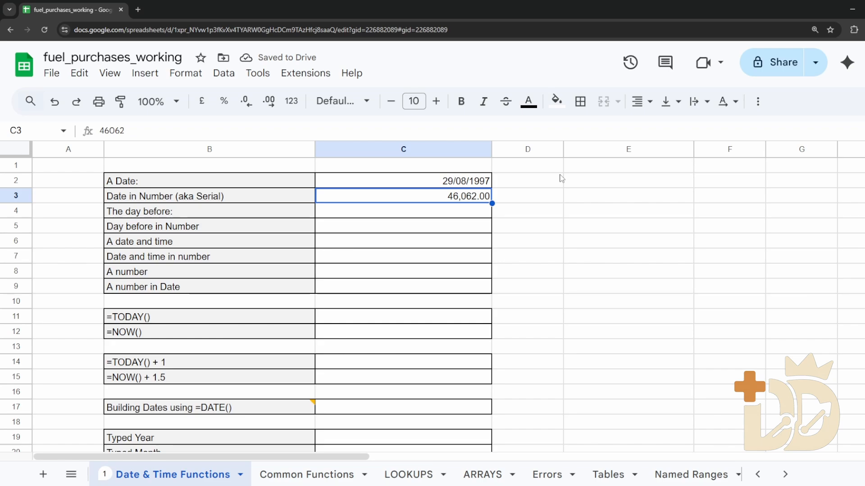
pyautogui.press('Up')
pyautogui.press('Down')
pyautogui.hotkey('ctrl', 'v')
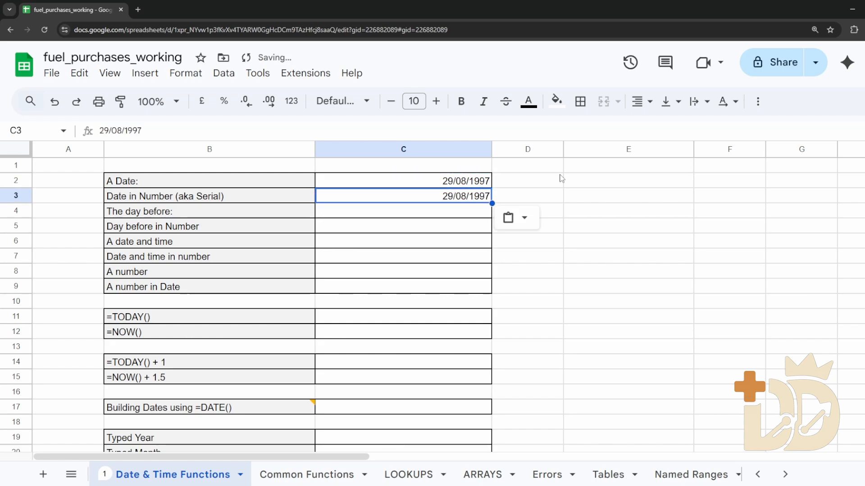
pyautogui.click(292, 100)
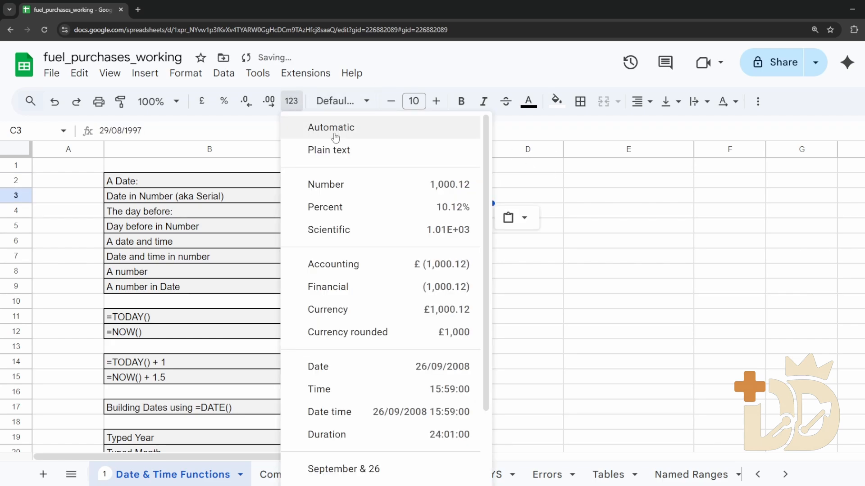
pyautogui.click(336, 188)
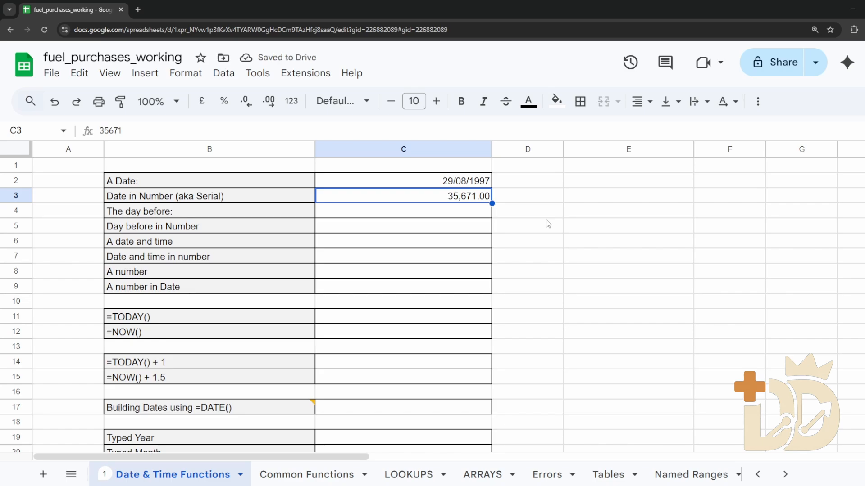
# Step: Enter the date 28/08/1997 in cell C4, beside "The day before:"
pyautogui.click(464, 212)
pyautogui.write('28')
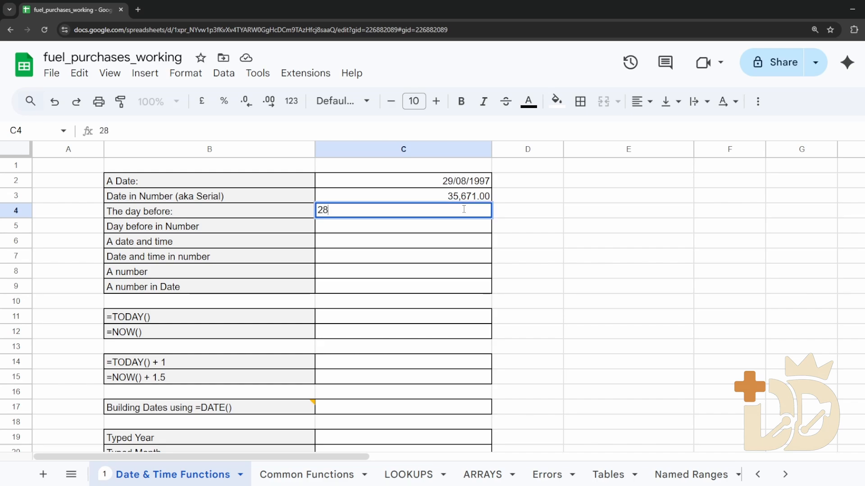
pyautogui.write('/08/199')
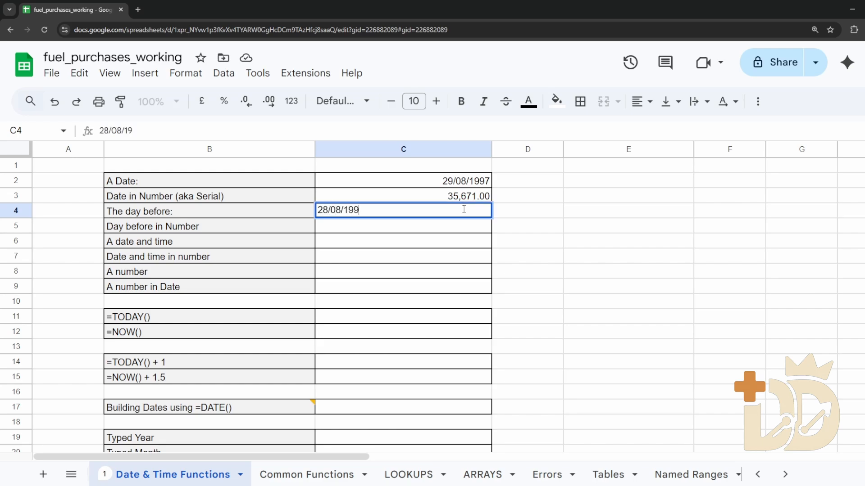
pyautogui.write('7')
pyautogui.press('Return')
# Step: Copy the day-before date from C4 into C5 and format C5 as Number
pyautogui.click(465, 213)
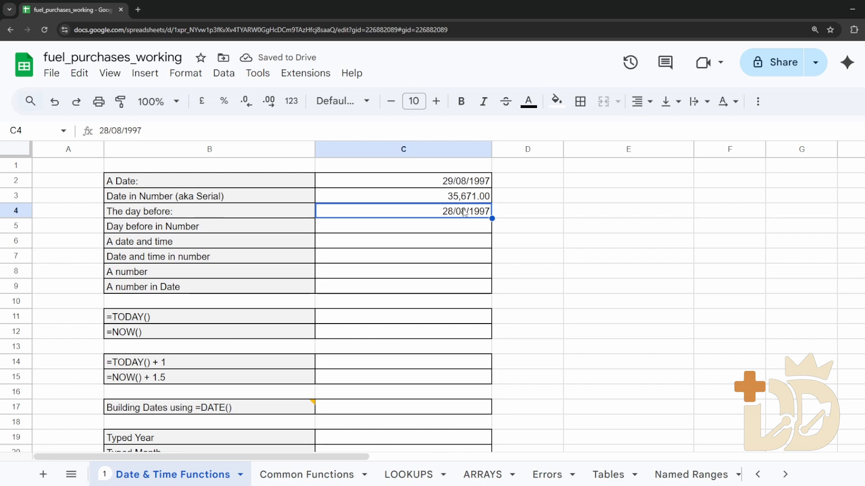
pyautogui.hotkey('ctrl', 'c')
pyautogui.press('Down')
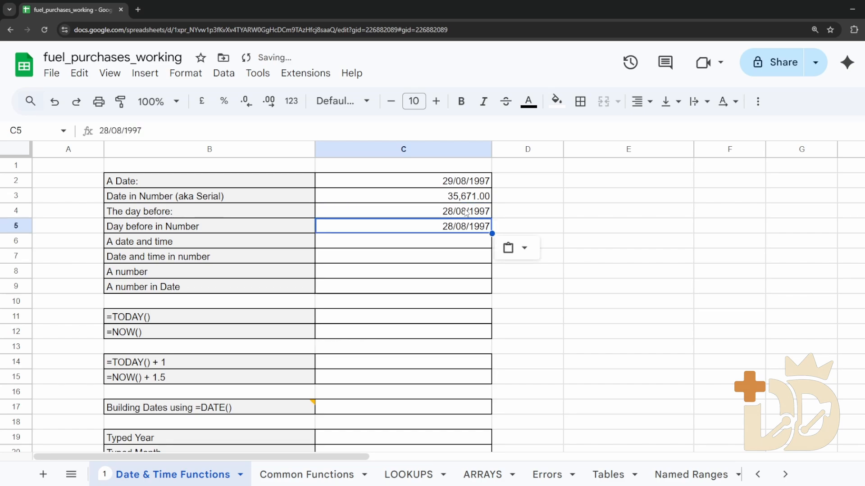
pyautogui.click(291, 101)
pyautogui.click(342, 185)
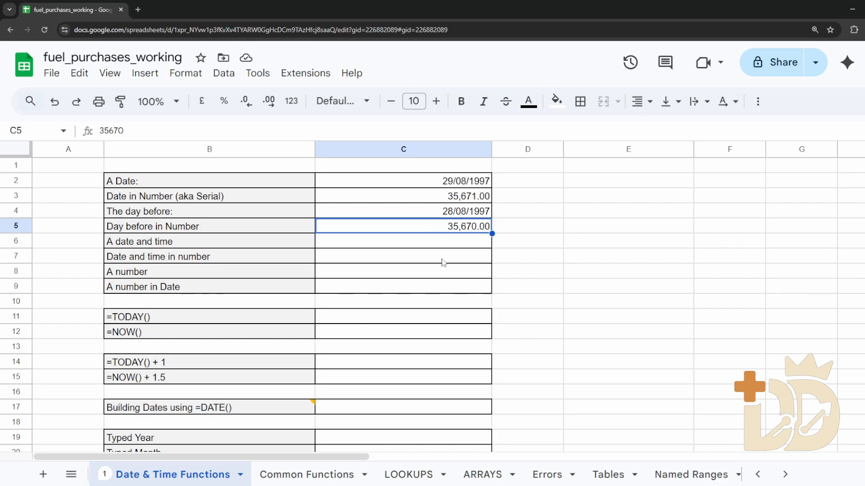
# Step: Enter the date and time 29/08/1997 02:14 in cell C6, beside "A date and time"
pyautogui.click(436, 211)
pyautogui.click(439, 226)
pyautogui.click(428, 246)
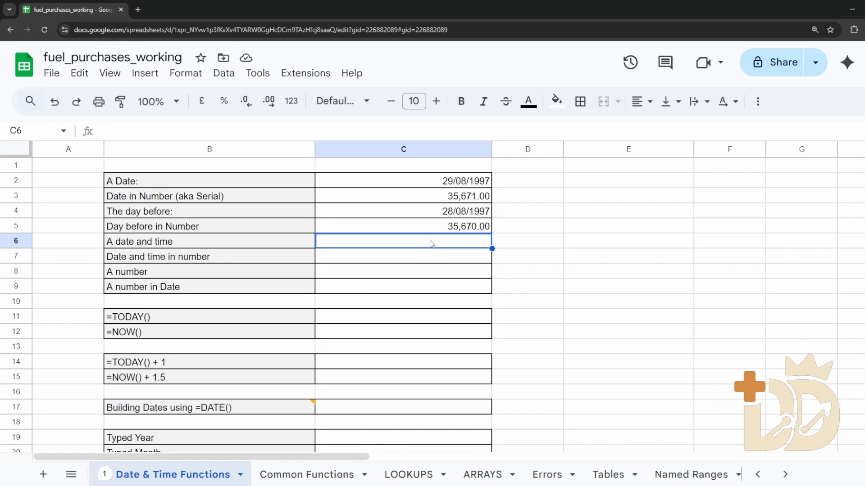
pyautogui.write('29/')
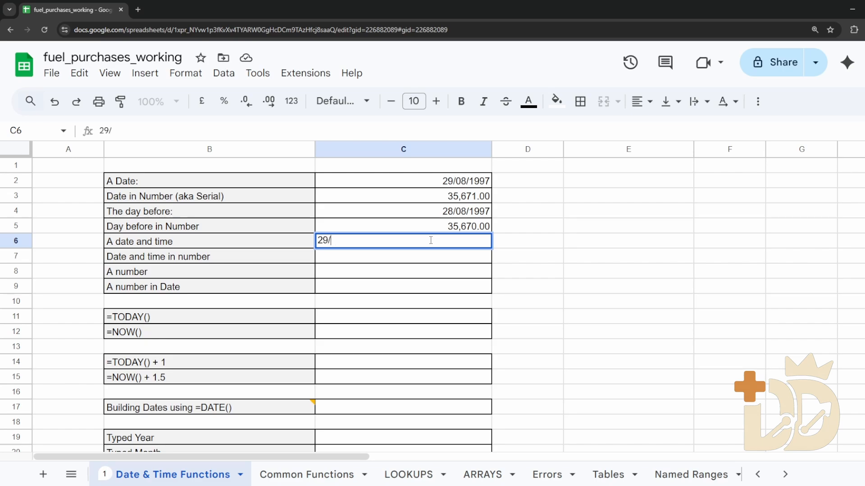
pyautogui.write('08/1997 02:14')
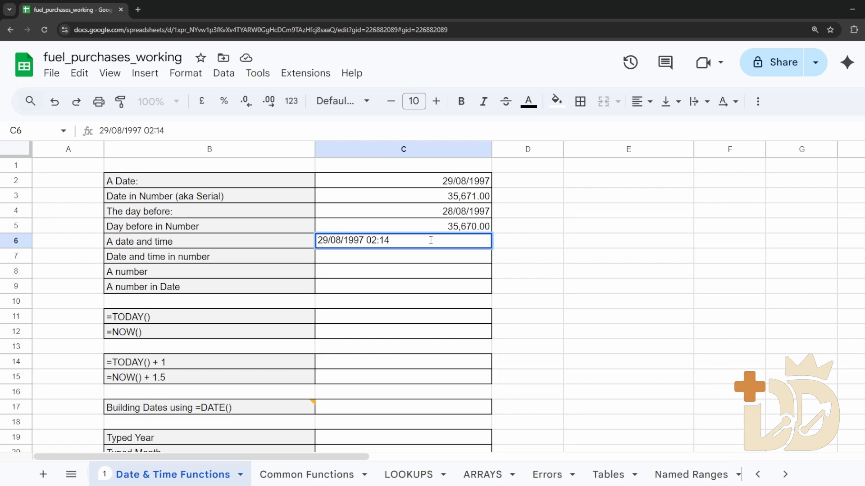
pyautogui.press('Return')
pyautogui.click(432, 243)
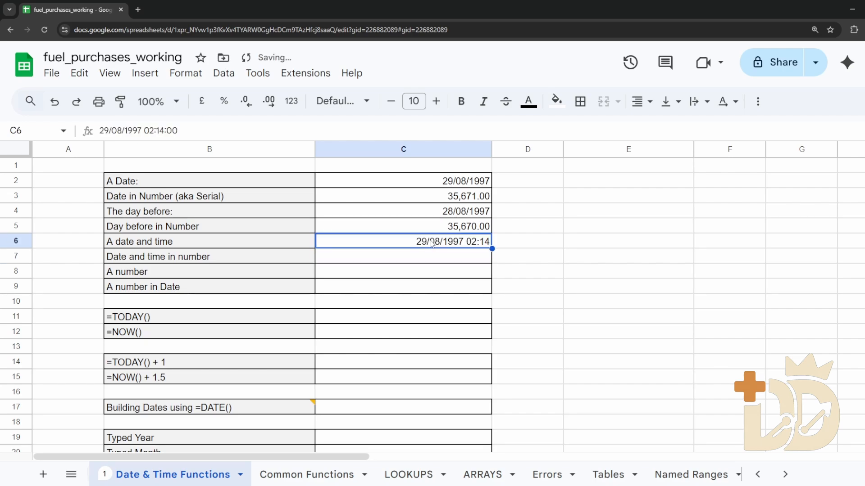
# Step: Copy the date and time from C6 into C7 and format C7 as Number
pyautogui.press('Down')
pyautogui.click(465, 243)
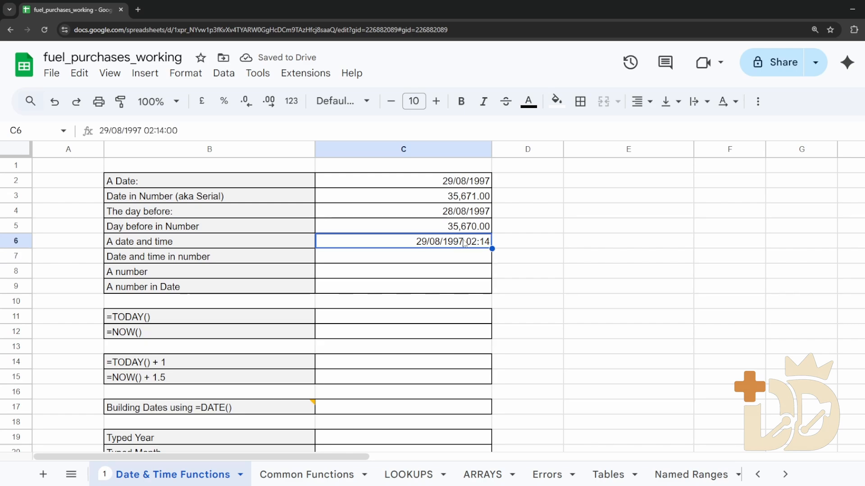
pyautogui.hotkey('ctrl', 'c')
pyautogui.press('Down')
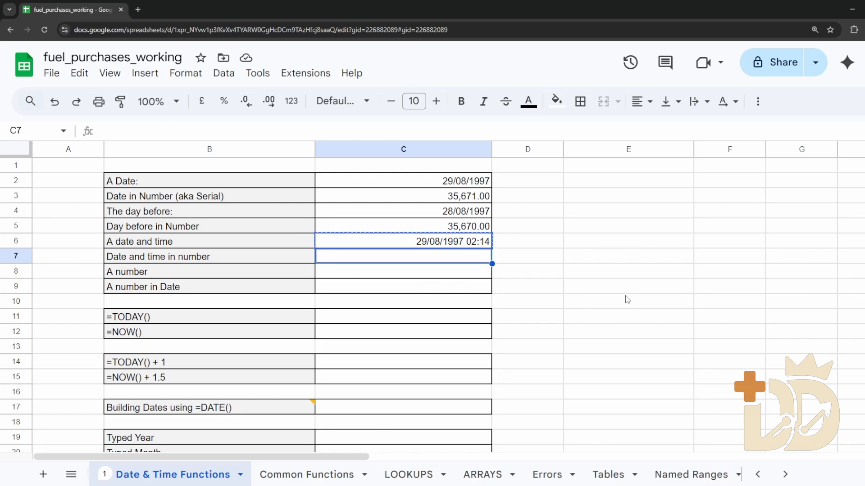
pyautogui.hotkey('ctrl', 'v')
pyautogui.click(291, 100)
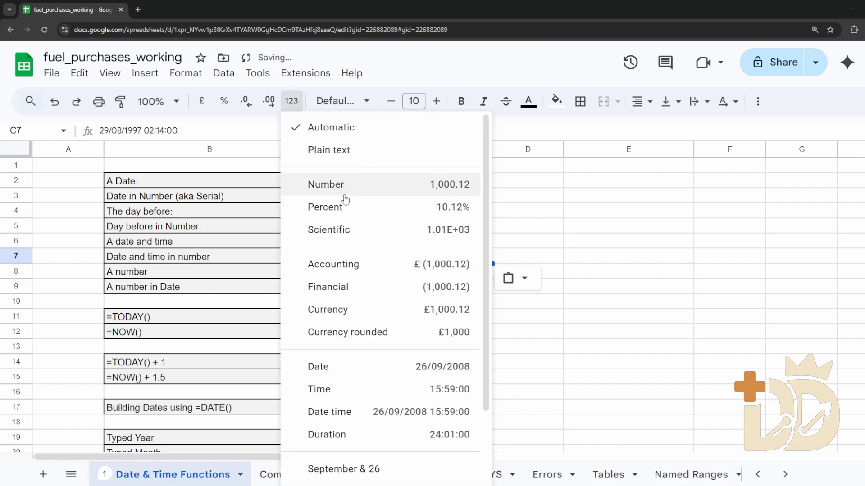
pyautogui.click(343, 195)
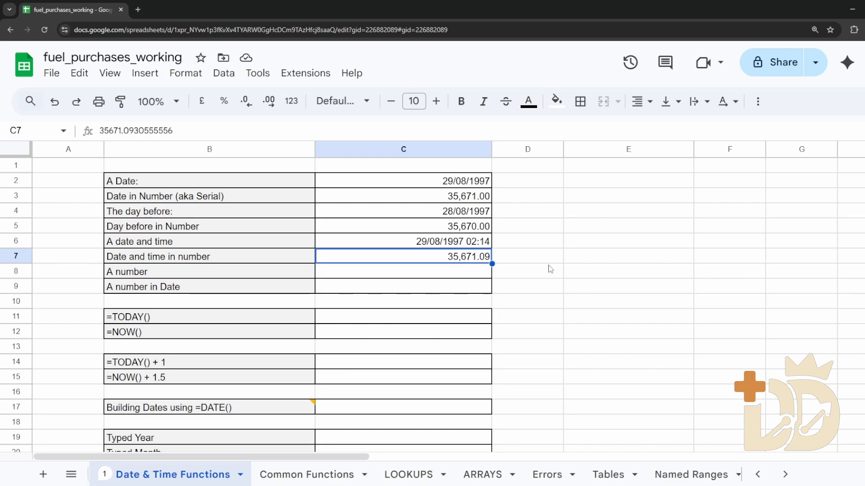
# Step: Enter the number 42298.6868 in cell C8, beside "A number"
pyautogui.click(475, 277)
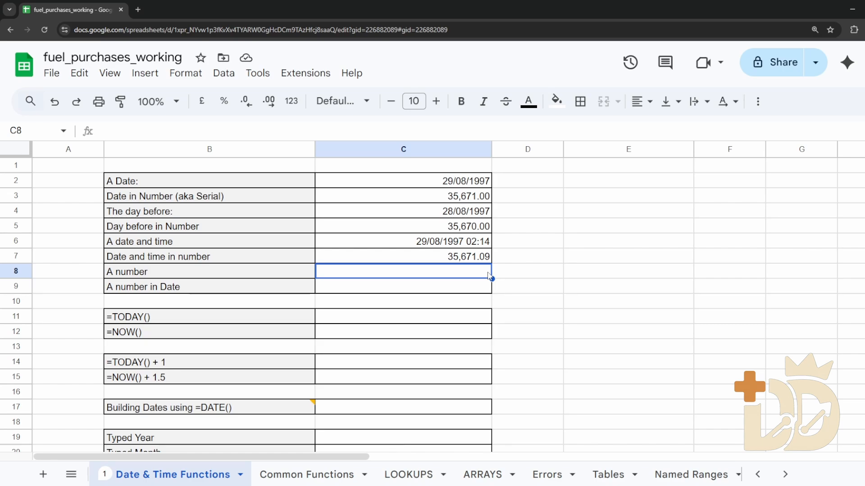
pyautogui.write('4229')
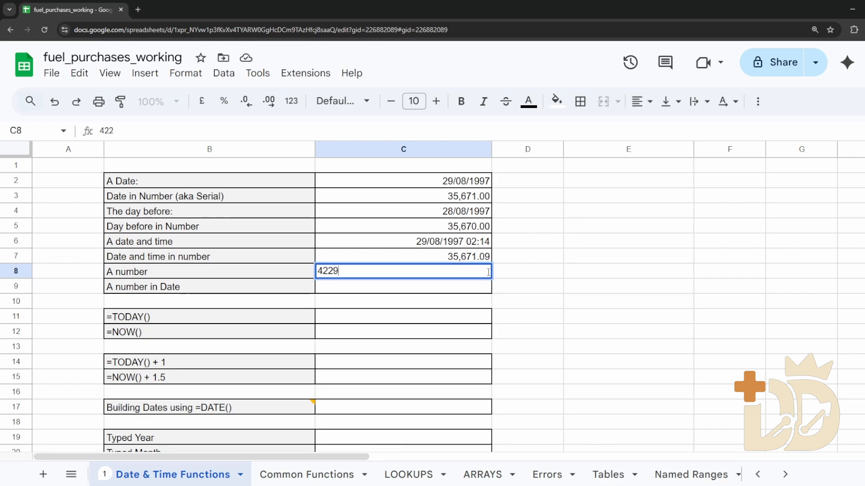
pyautogui.write('8.6868')
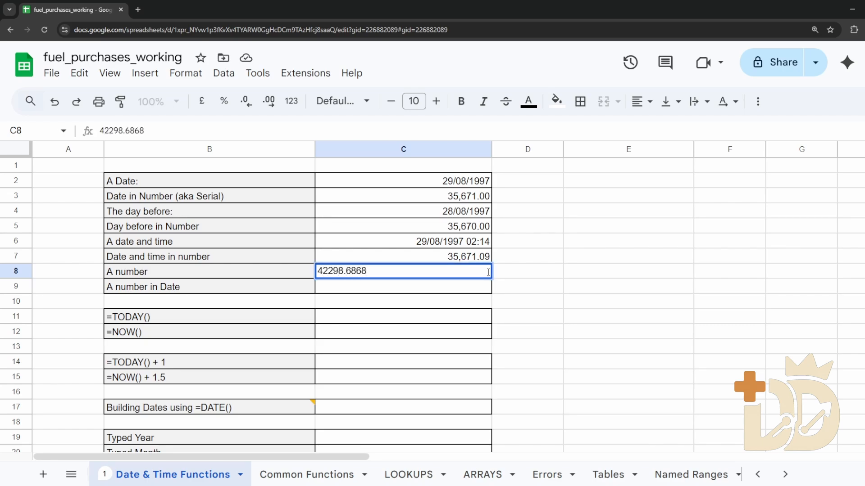
pyautogui.press('Return')
# Step: Copy the number from C8 into C9 and format C9 as Date, switching it to Date time to include the time
pyautogui.click(489, 275)
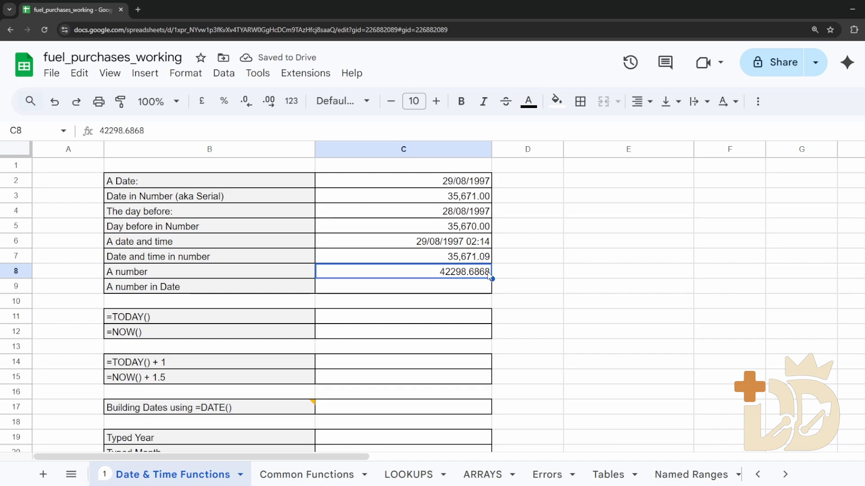
pyautogui.hotkey('ctrl', 'c')
pyautogui.press('Down')
pyautogui.hotkey('ctrl', 'v')
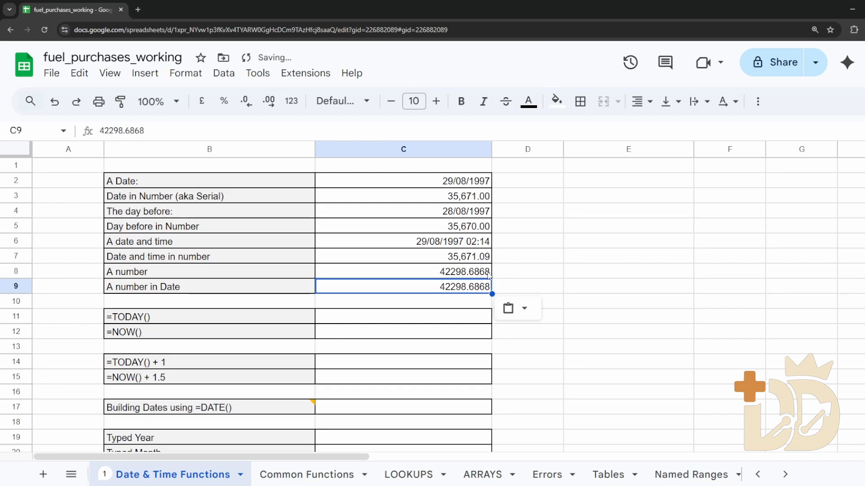
pyautogui.click(298, 106)
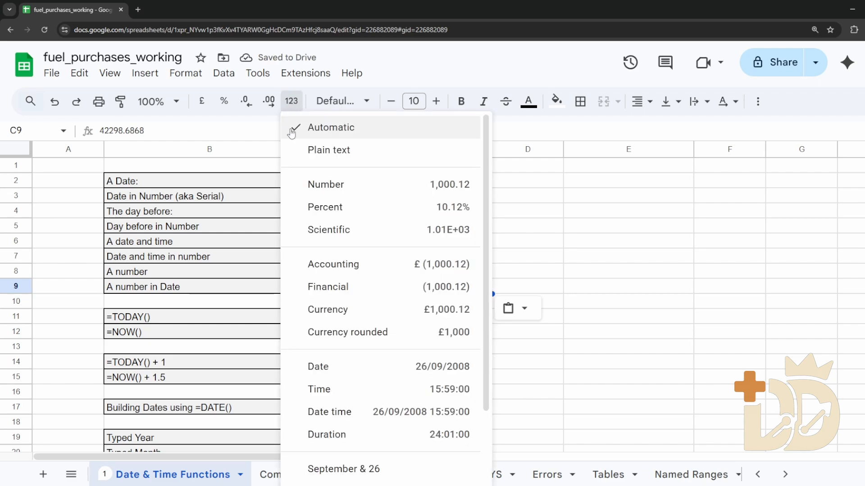
pyautogui.click(353, 372)
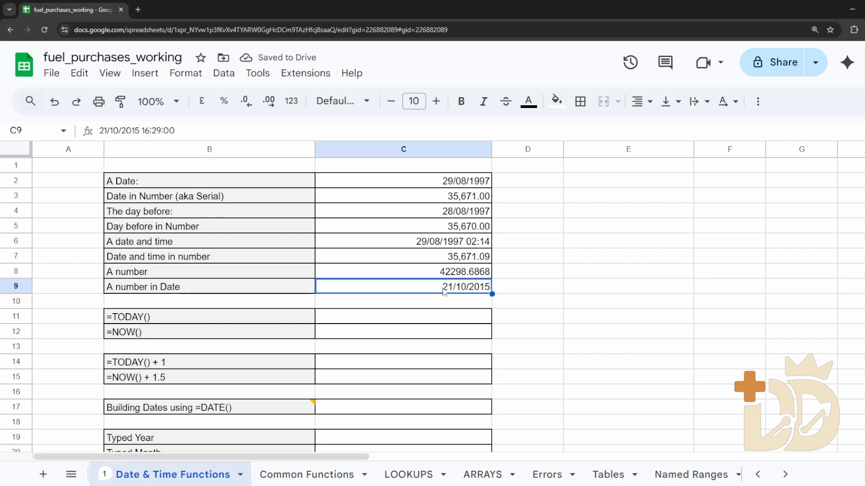
pyautogui.click(292, 101)
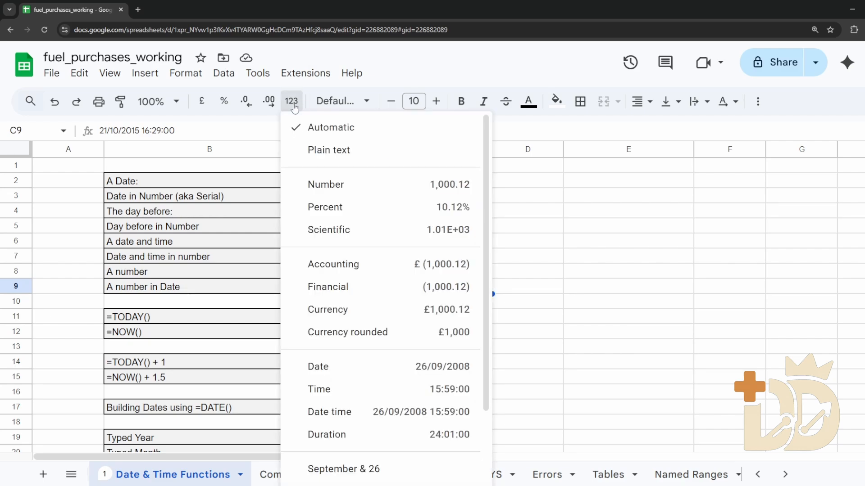
pyautogui.click(381, 412)
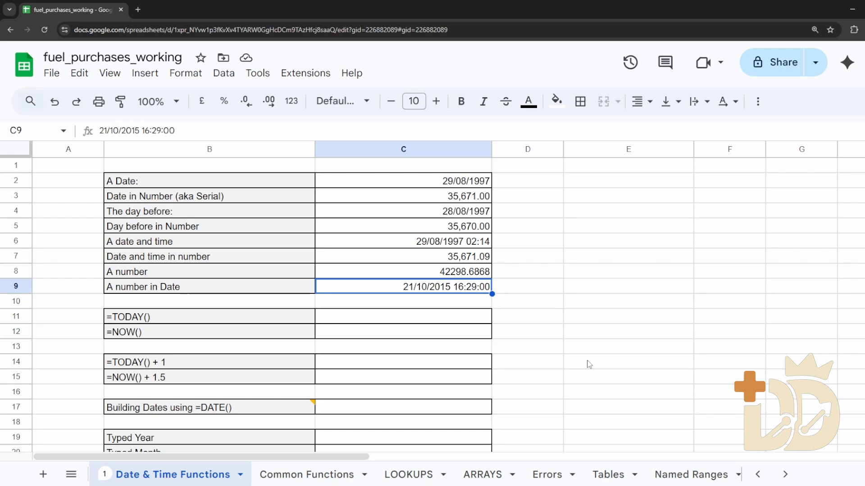
# Step: Review the date, time and serial number entries in cells C2 through C9 one by one
pyautogui.click(441, 179)
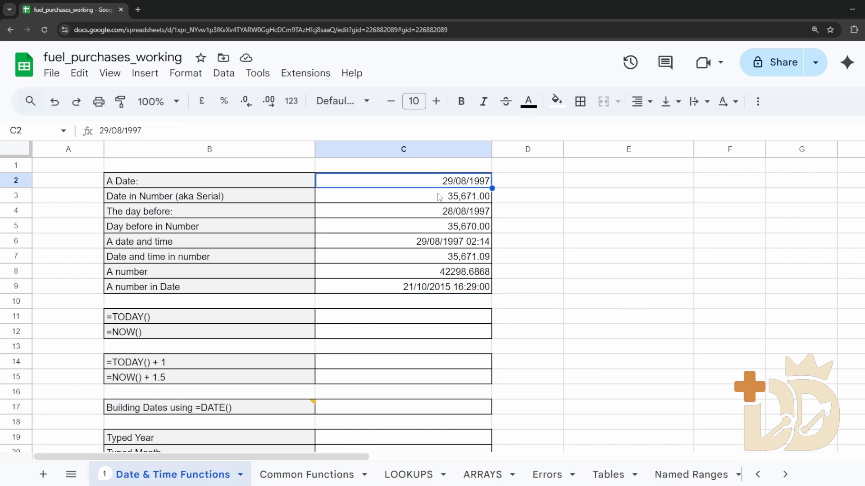
pyautogui.click(439, 198)
pyautogui.click(436, 213)
pyautogui.click(423, 227)
pyautogui.click(420, 243)
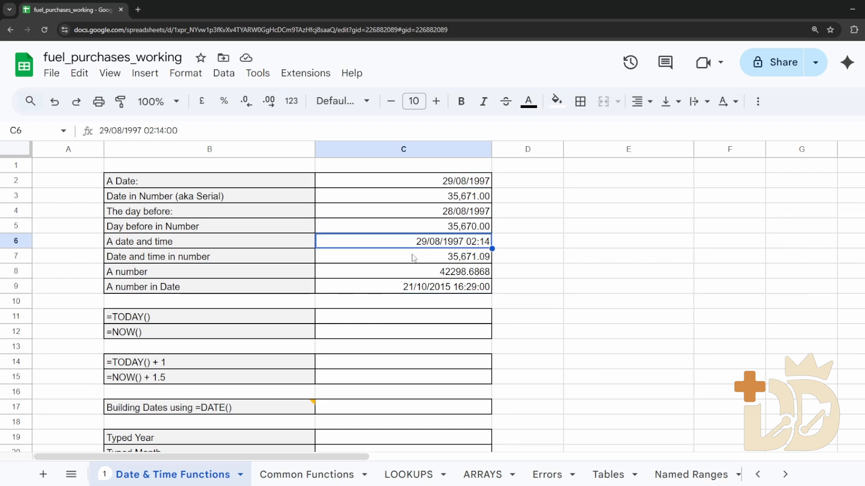
pyautogui.click(413, 257)
pyautogui.click(408, 275)
pyautogui.click(398, 293)
# Step: Enter the formula =TODAY() in cell C11 and select the cell to check its result
pyautogui.click(399, 317)
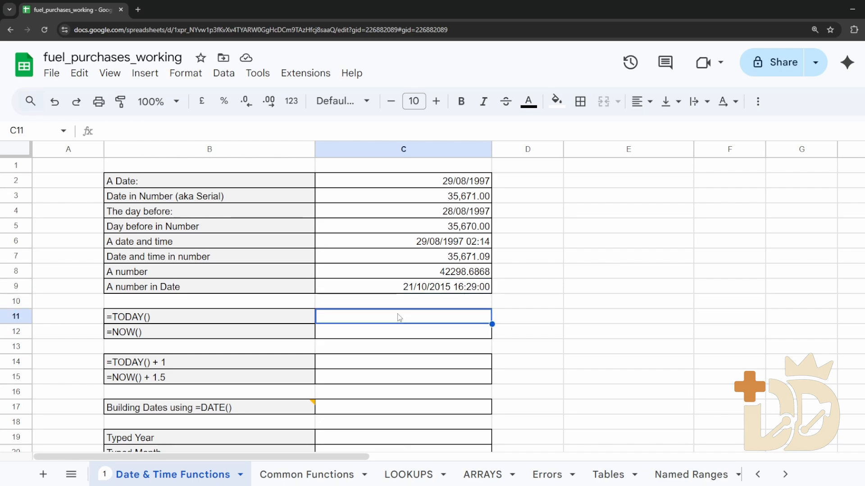
pyautogui.write('=TODAY()')
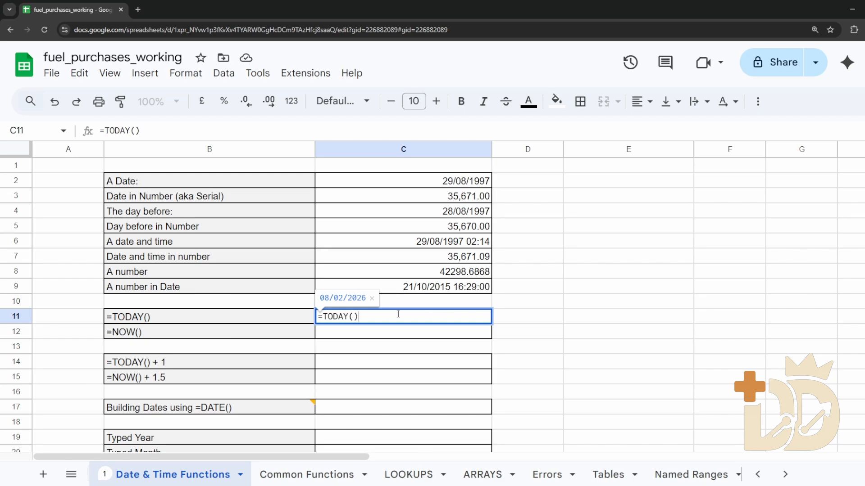
pyautogui.press('Return')
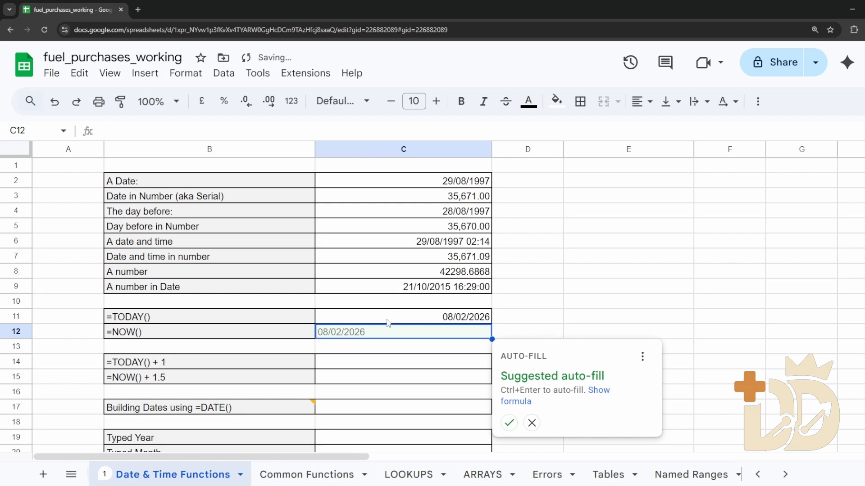
pyautogui.click(430, 318)
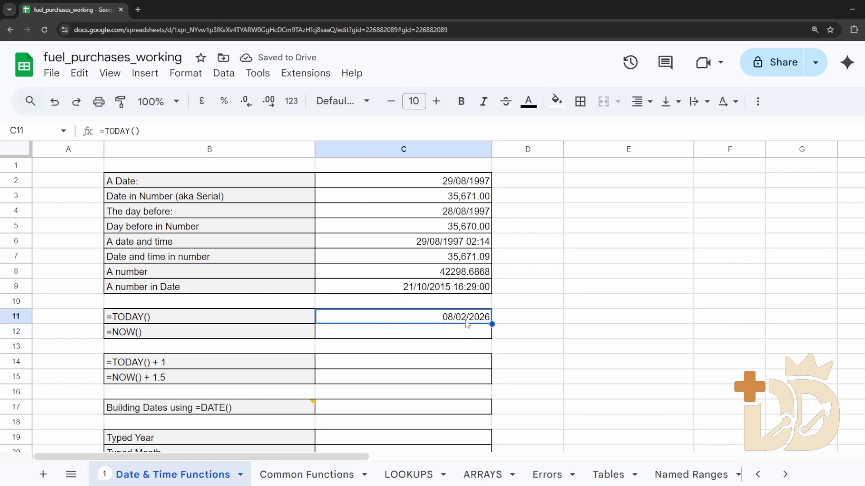
# Step: Enter the formula =NOW() in cell C12 and select the cell to check its result
pyautogui.click(419, 335)
pyautogui.write('=')
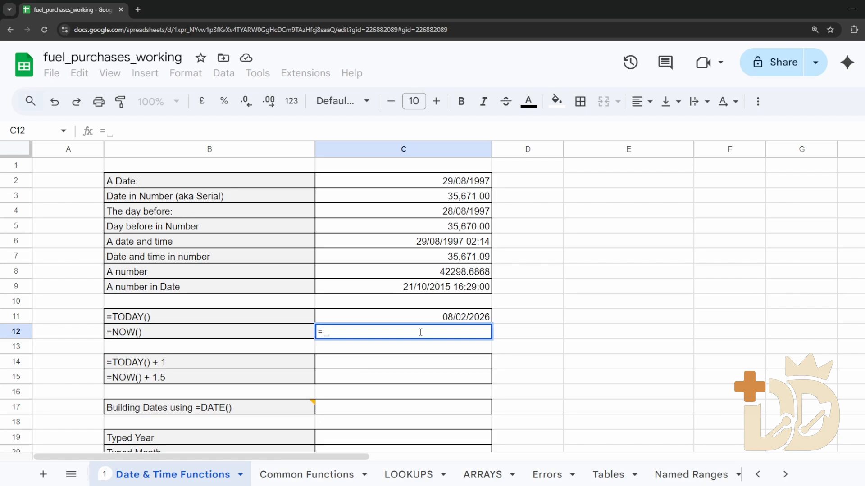
pyautogui.write('NOW()')
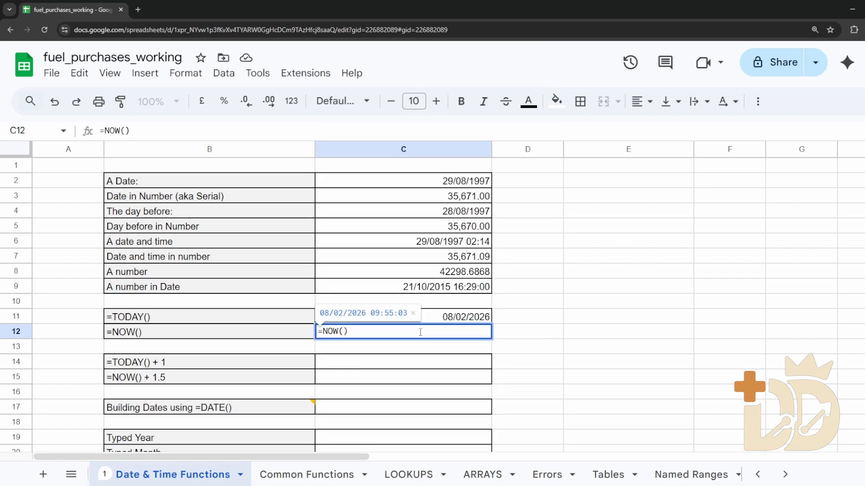
pyautogui.press('Return')
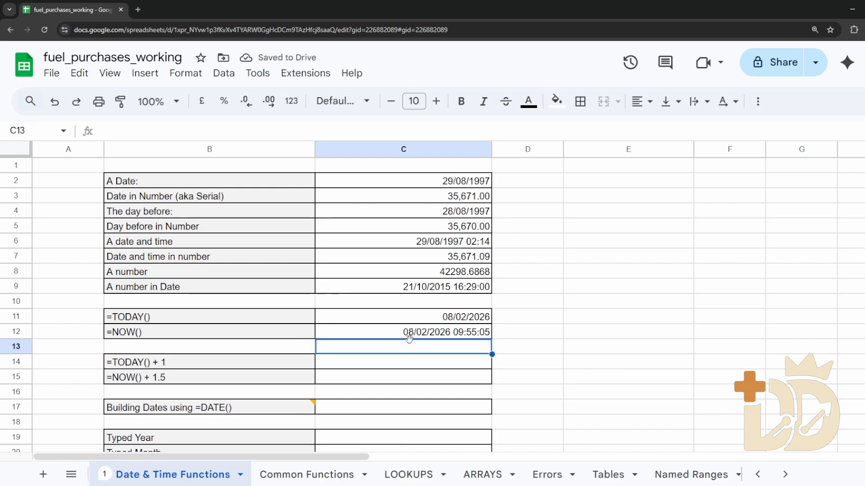
pyautogui.click(392, 335)
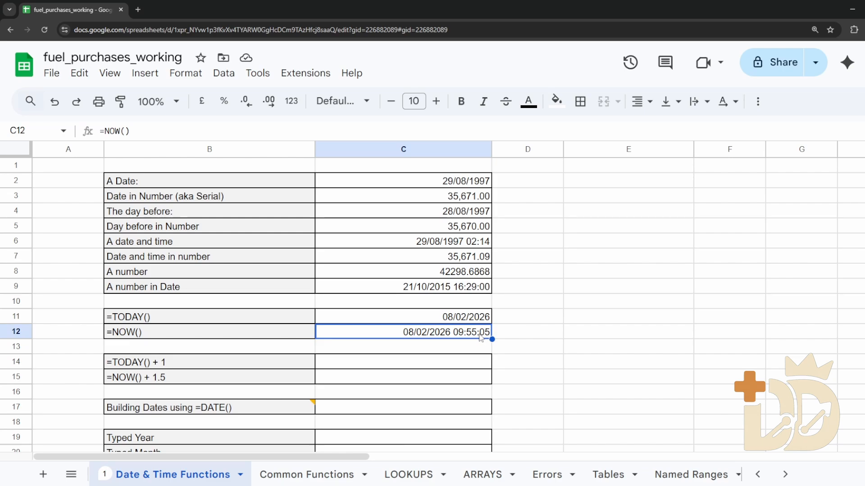
# Step: Enter the formula =TODAY() + 1 in cell C14, without accepting the suggested auto-fill for the cell below
pyautogui.click(444, 361)
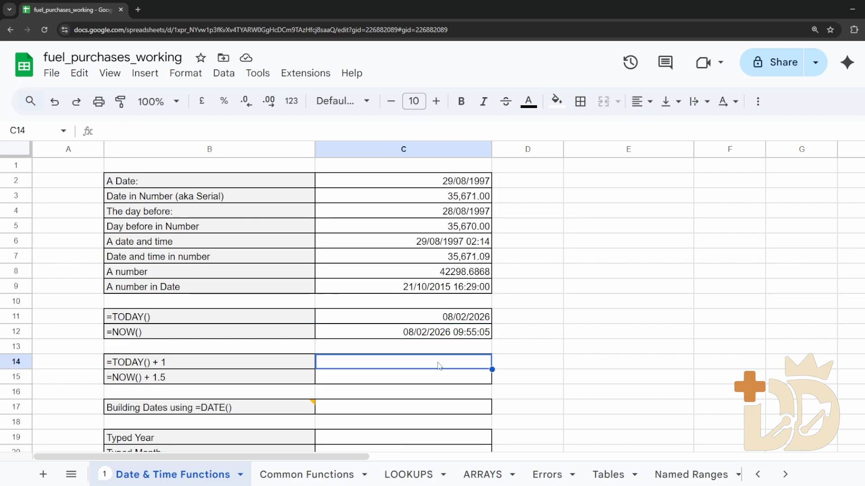
pyautogui.scroll(-1, 419, 362)
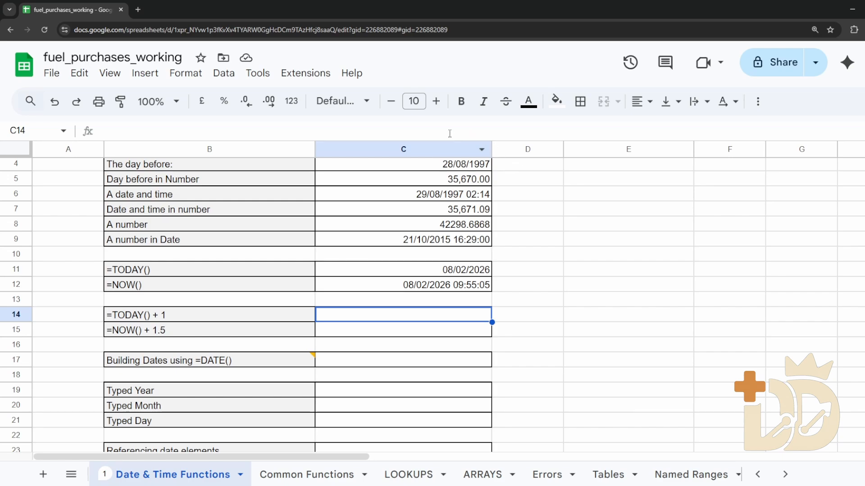
pyautogui.write('=TODAY()')
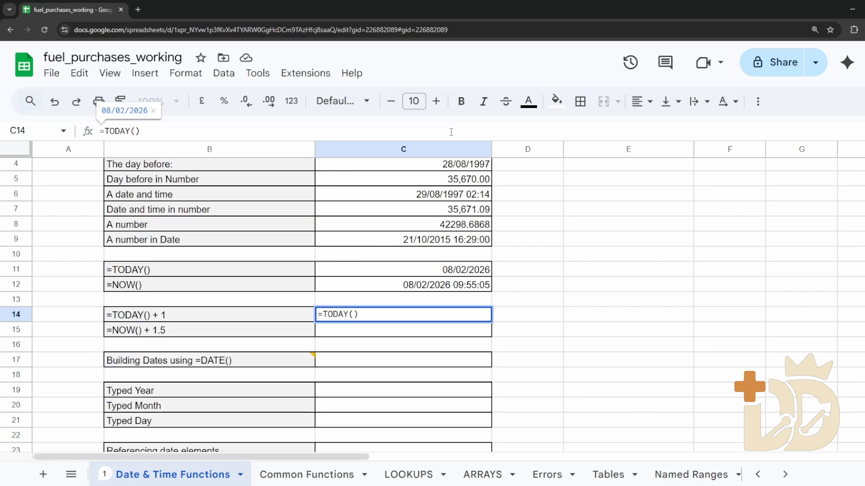
pyautogui.write(' + 1')
pyautogui.press('Return')
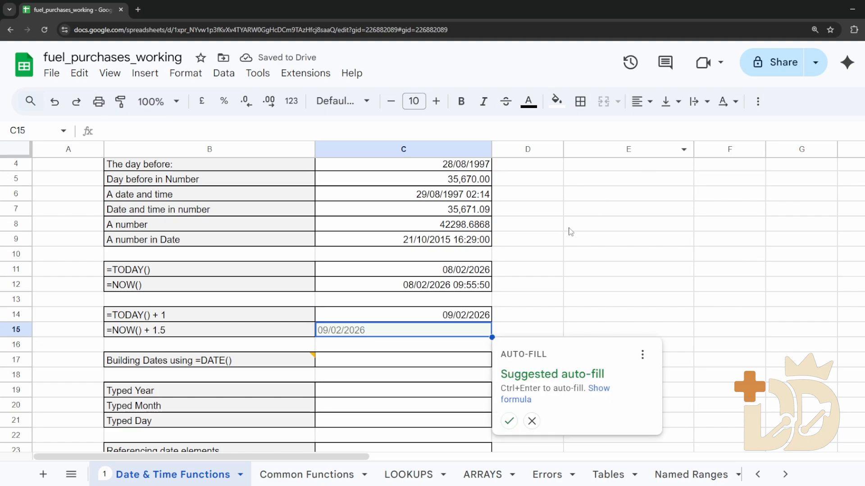
pyautogui.click(514, 320)
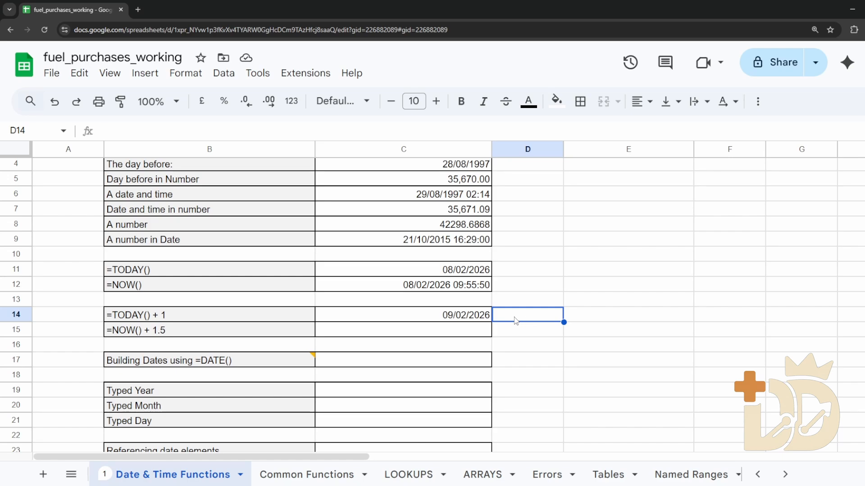
# Step: Enter the formula =NOW() + 1.5 in cell C15 to add one and a half days
pyautogui.click(456, 335)
pyautogui.write('=NOW')
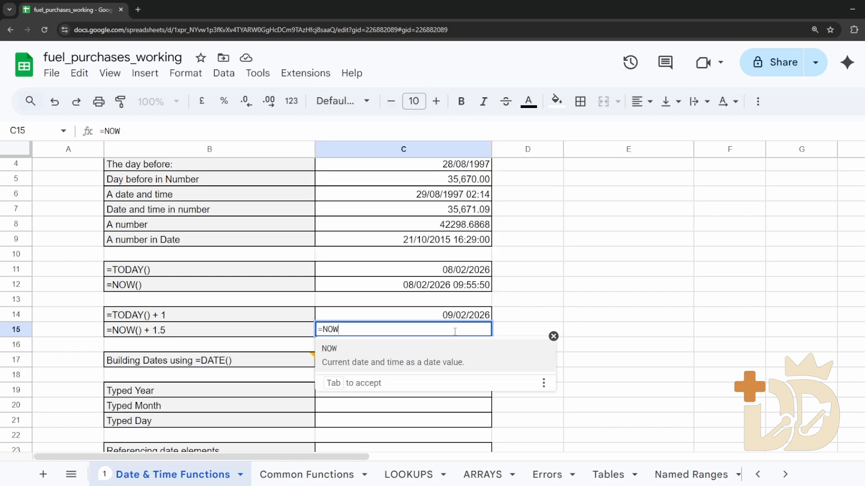
pyautogui.write('() + 1.5')
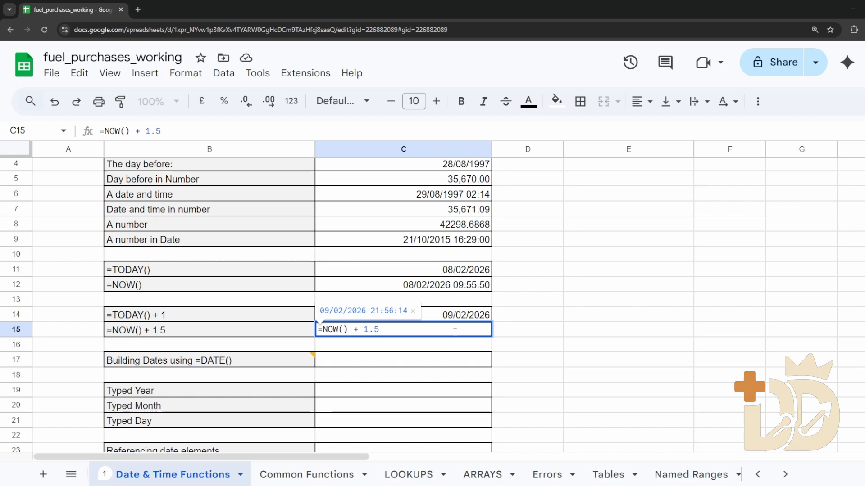
pyautogui.press('Return')
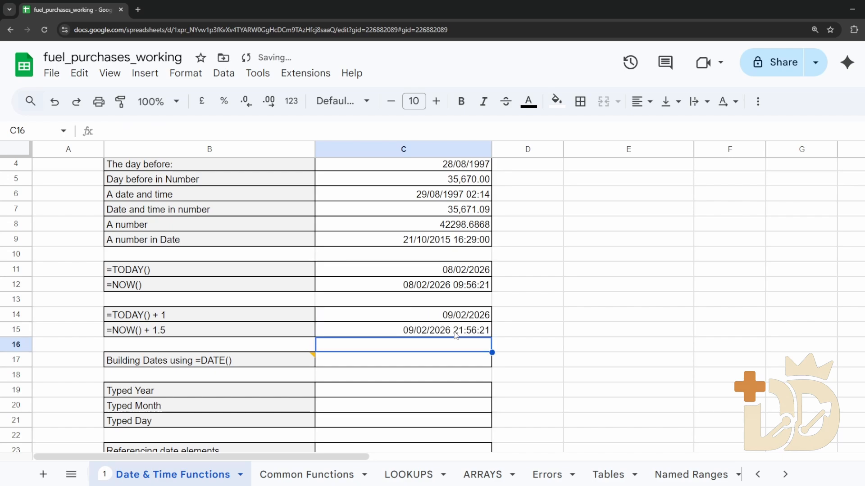
# Step: Compare the result of =NOW() + 1.5 in C15 with the current date and time in C12
pyautogui.click(455, 336)
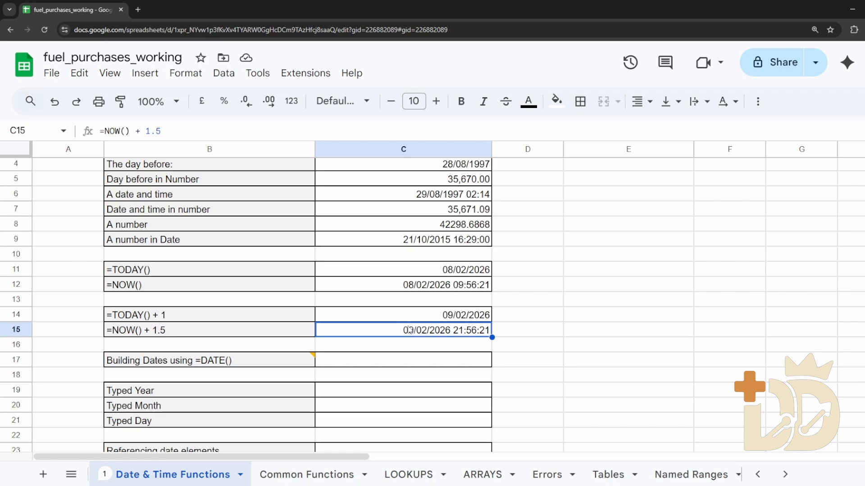
pyautogui.click(390, 284)
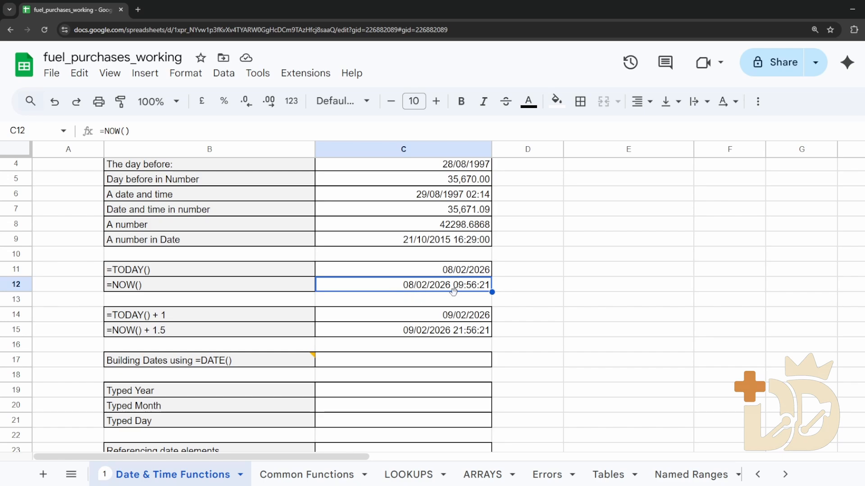
pyautogui.click(394, 333)
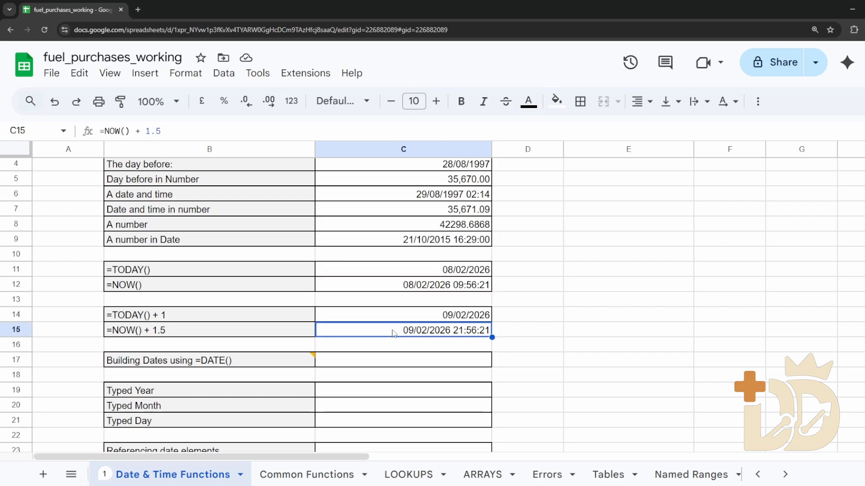
pyautogui.click(390, 317)
pyautogui.click(379, 289)
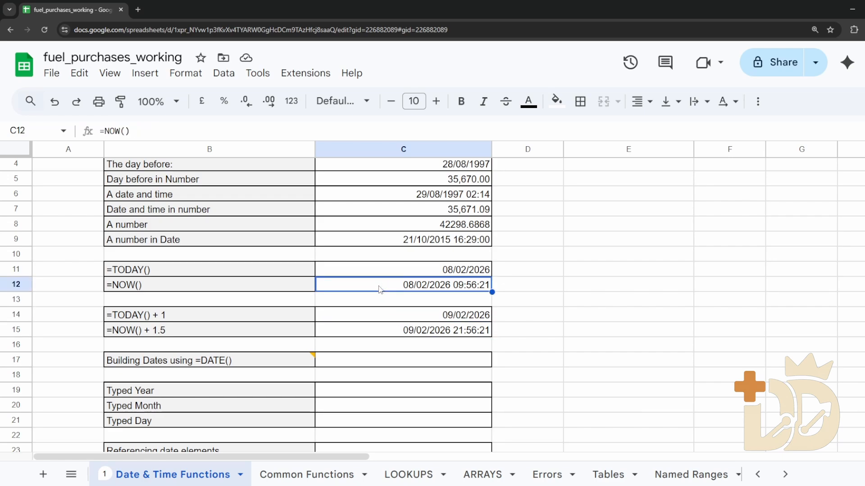
# Step: Change the formula in cell C15 to =NOW() + 2.5 to add two and a half days
pyautogui.click(393, 331)
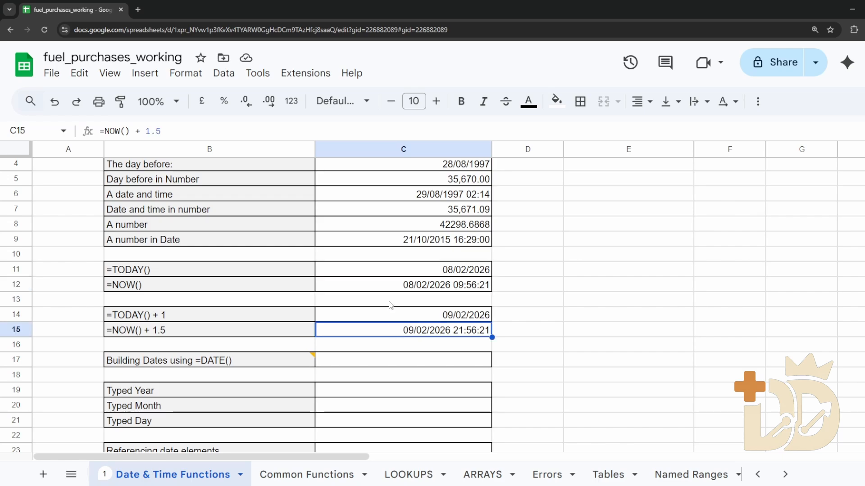
pyautogui.click(238, 133)
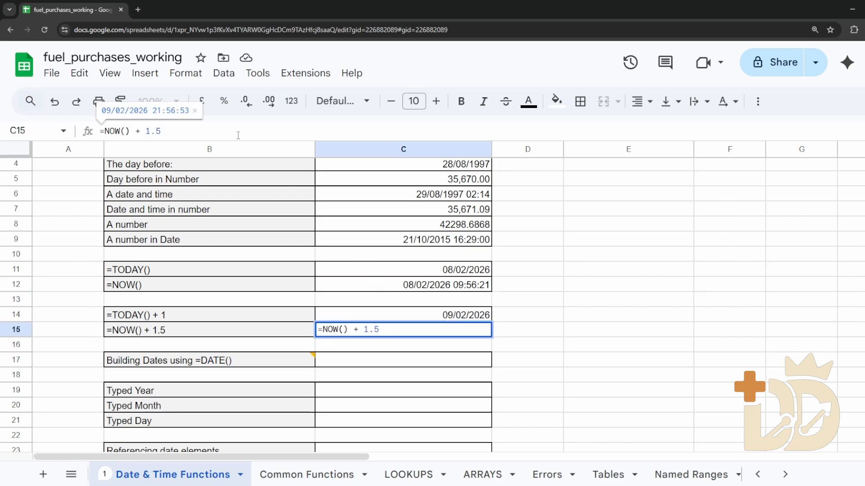
pyautogui.press('BackSpace')
pyautogui.press('BackSpace')
pyautogui.press('BackSpace')
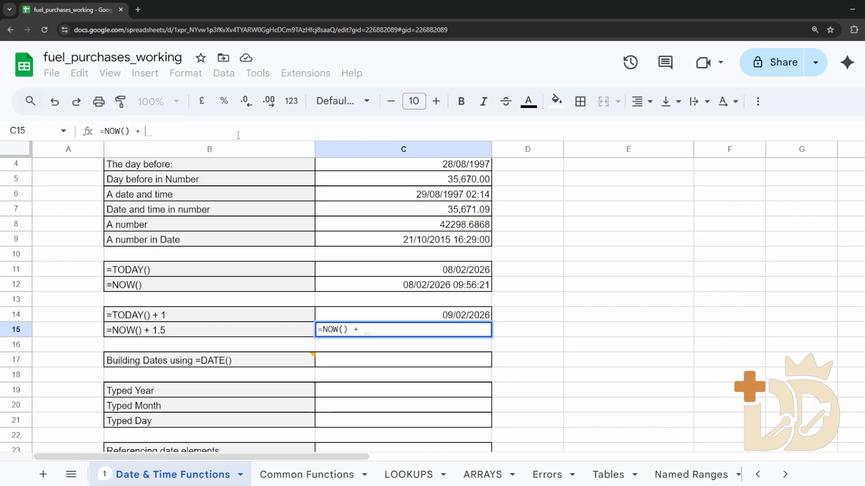
pyautogui.write('2.5')
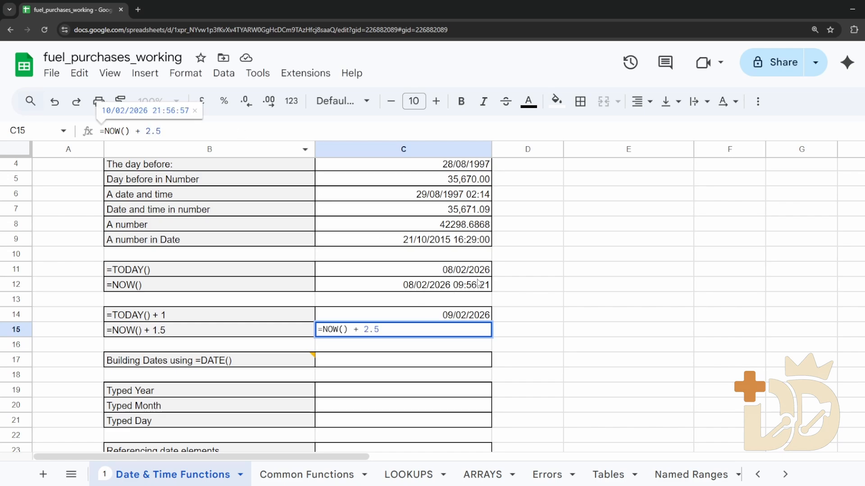
pyautogui.press('Return')
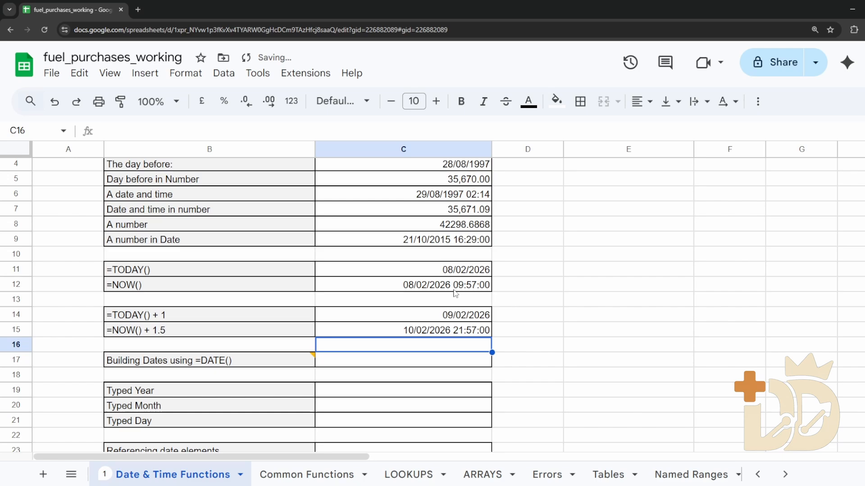
pyautogui.press('Up')
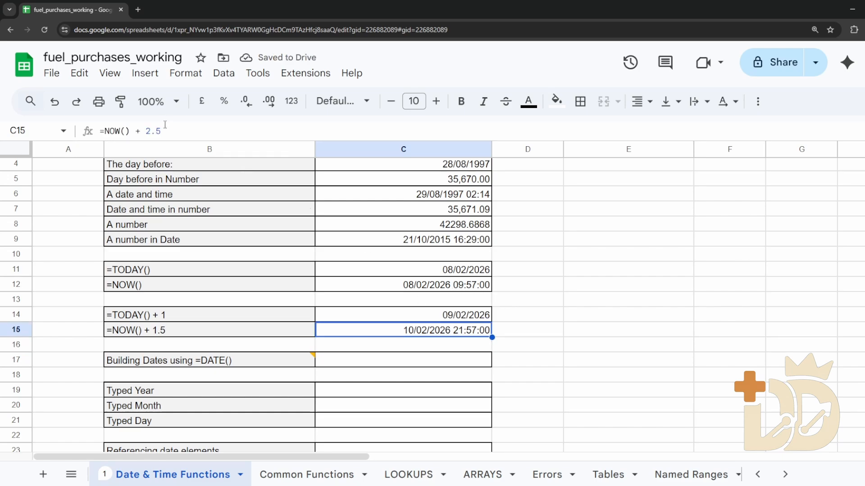
pyautogui.click(147, 131)
pyautogui.press('Return')
pyautogui.write('1.5')
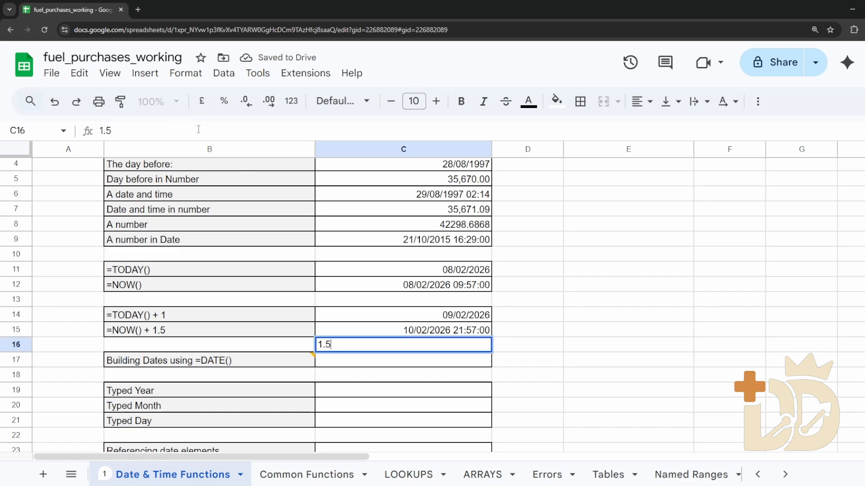
pyautogui.press('Return')
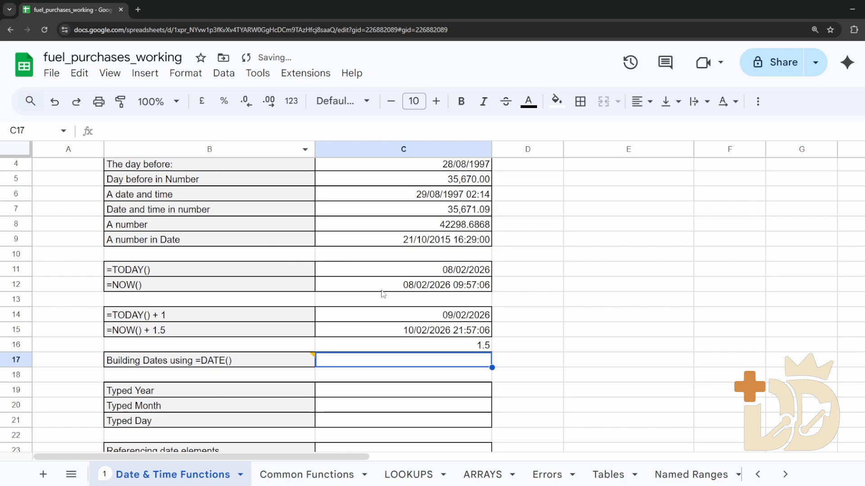
pyautogui.press('Up')
pyautogui.press('Delete')
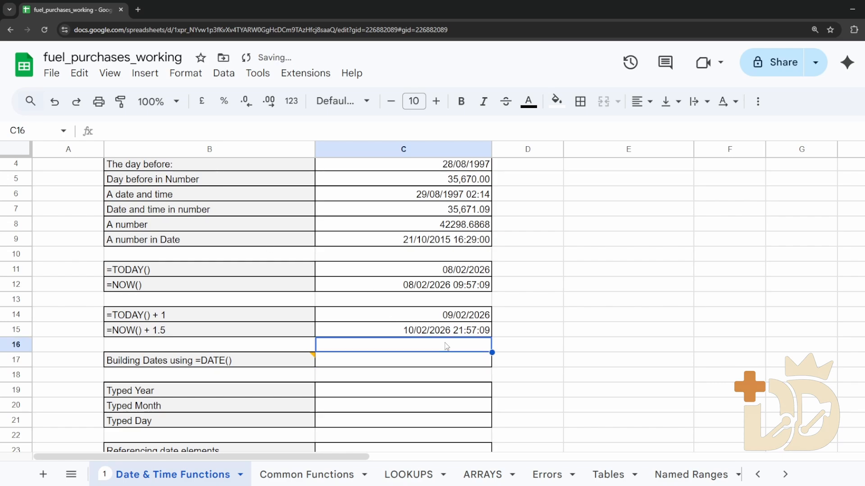
# Step: Set the number of days added in the C15 formula to 1.5, making it =NOW() + 1.5
pyautogui.press('Up')
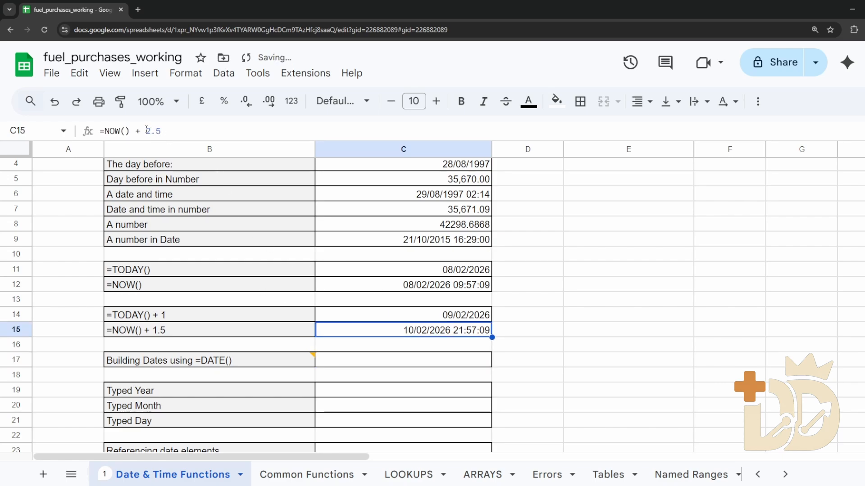
pyautogui.moveTo(147, 131); pyautogui.dragTo(210, 131)
pyautogui.write('1.5')
pyautogui.press('Return')
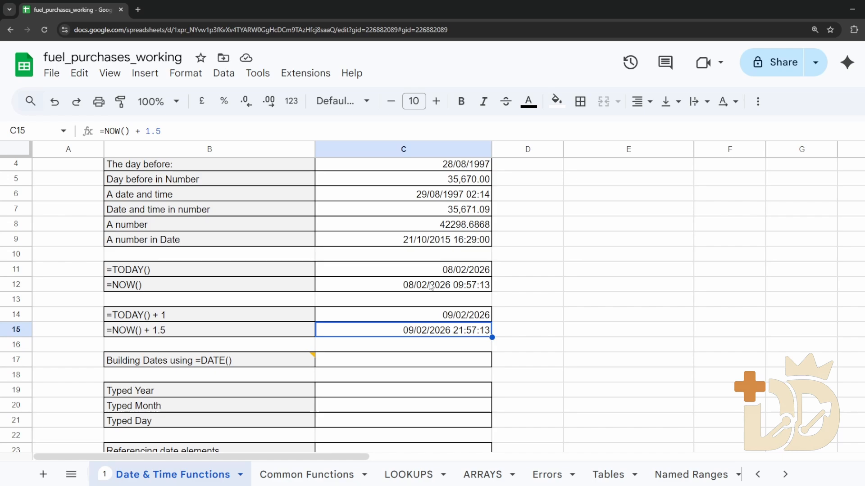
# Step: Look over the Building Dates section below the NOW results and read the comment attached to cell B17
pyautogui.click(378, 288)
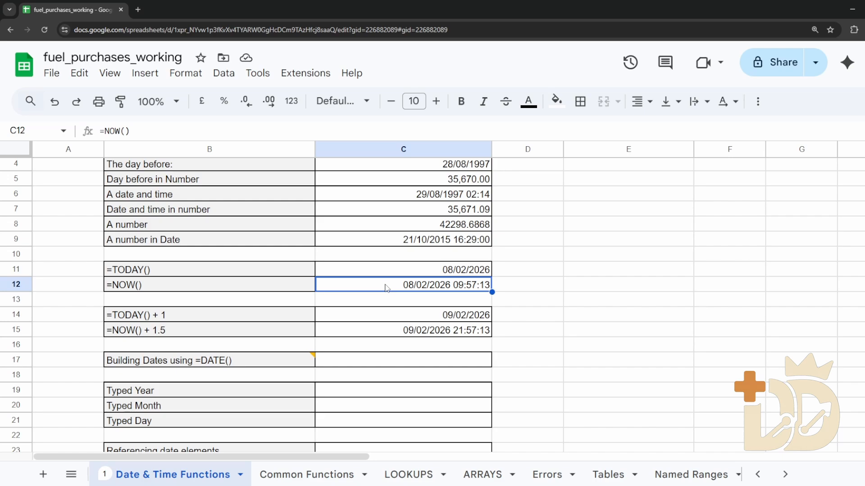
pyautogui.scroll(-2, 381, 297)
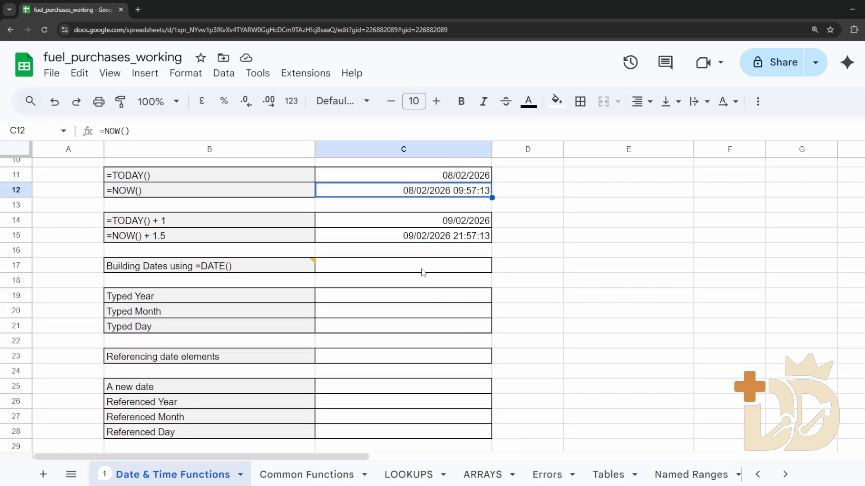
pyautogui.click(424, 270)
pyautogui.click(252, 267)
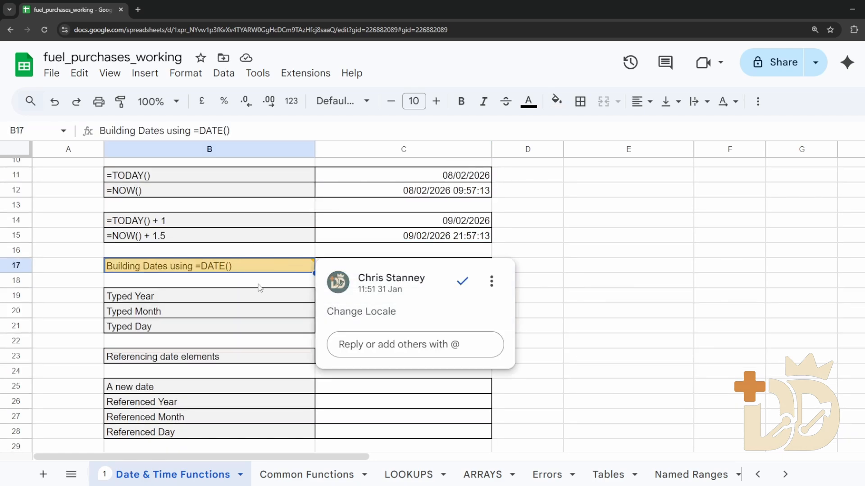
pyautogui.click(259, 288)
pyautogui.scroll(2, 336, 289)
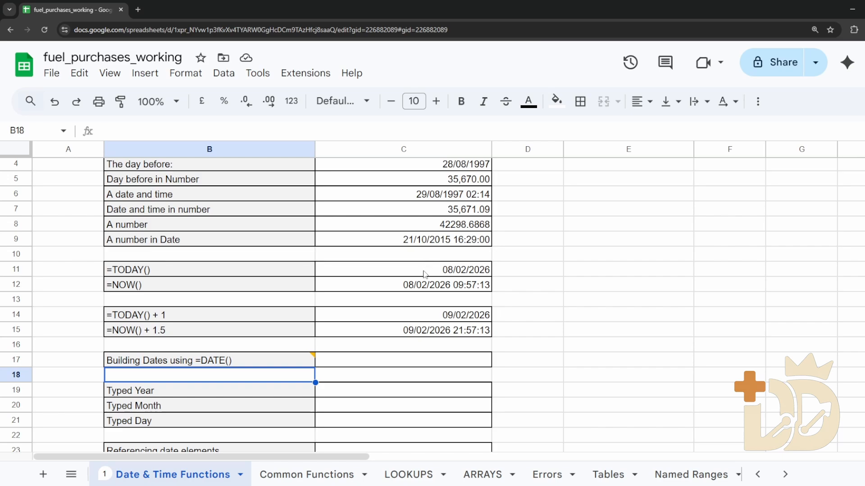
# Step: Compare the formulas and results of =TODAY() + 1 in C14 and =NOW() + 1.5 in C15
pyautogui.click(393, 360)
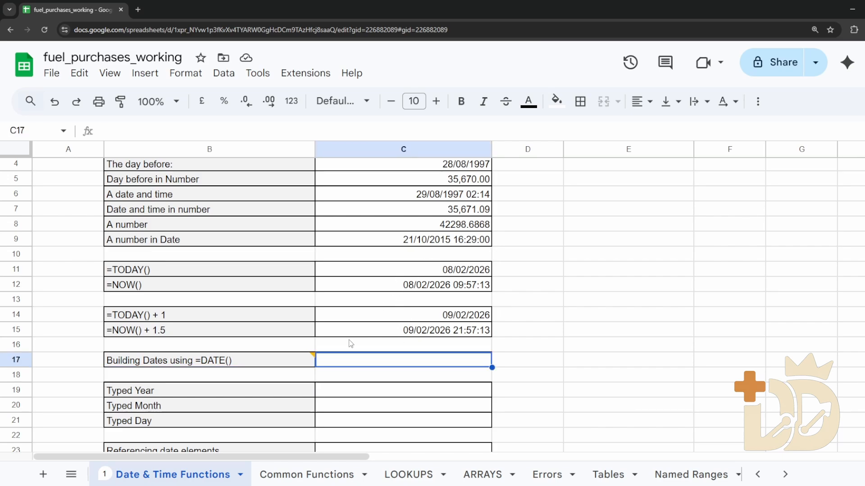
pyautogui.click(367, 316)
pyautogui.press('Down')
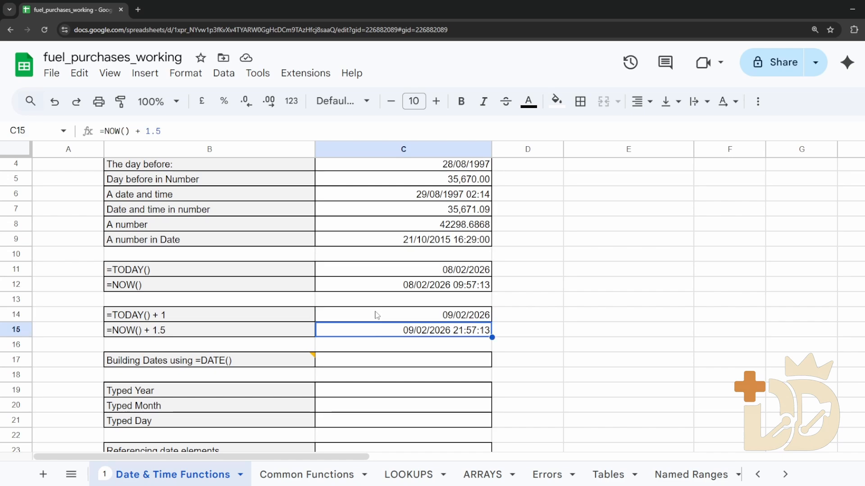
pyautogui.press('Up')
pyautogui.press('Down')
pyautogui.press('Up')
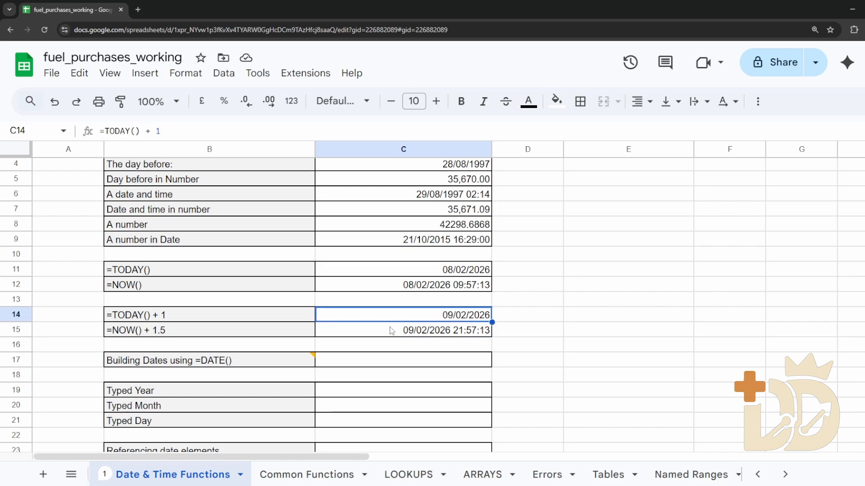
pyautogui.press('Down')
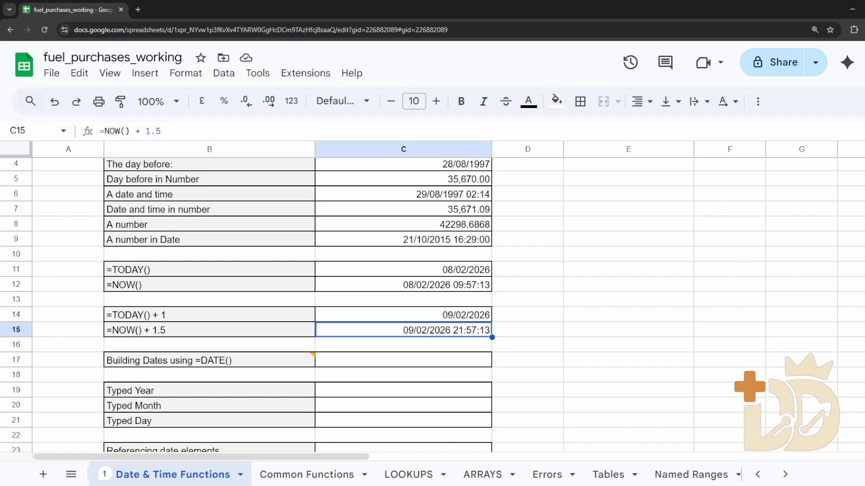
# Step: Enter the formula =DATE(2025,1,31) in cell C17 to build a date from year, month and day
pyautogui.click(426, 360)
pyautogui.scroll(-4, 483, 342)
pyautogui.scroll(1, 483, 341)
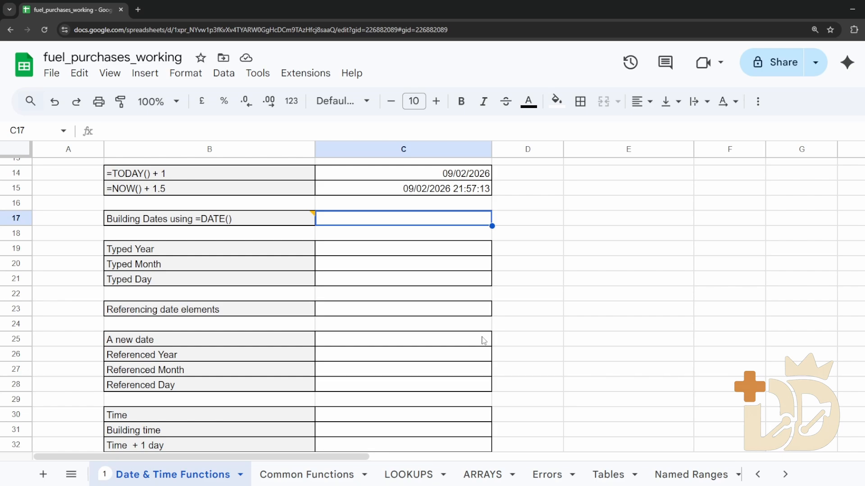
pyautogui.click(269, 130)
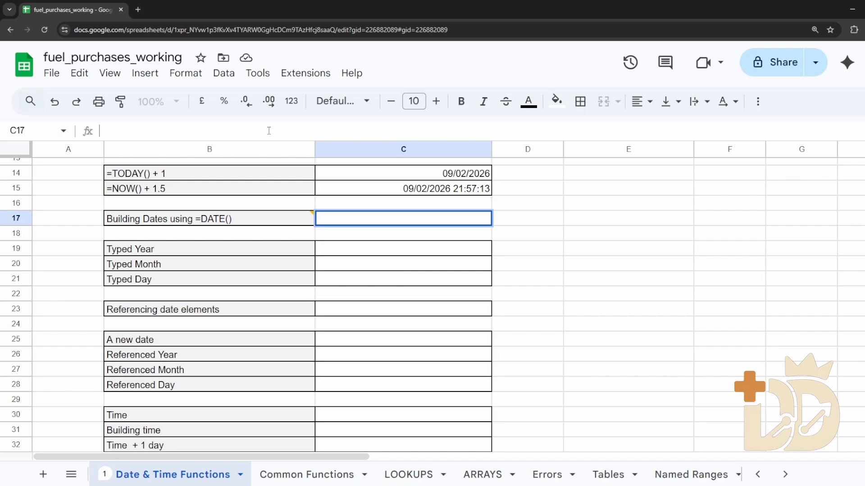
pyautogui.write('=DAT')
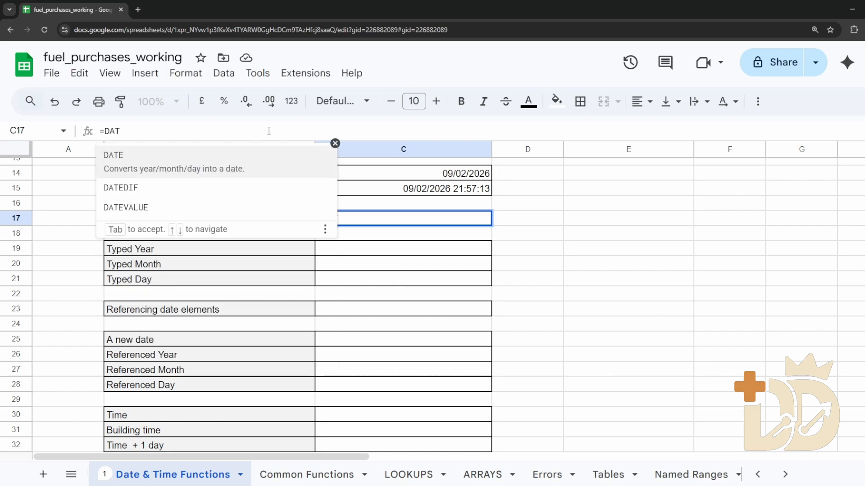
pyautogui.write('E(')
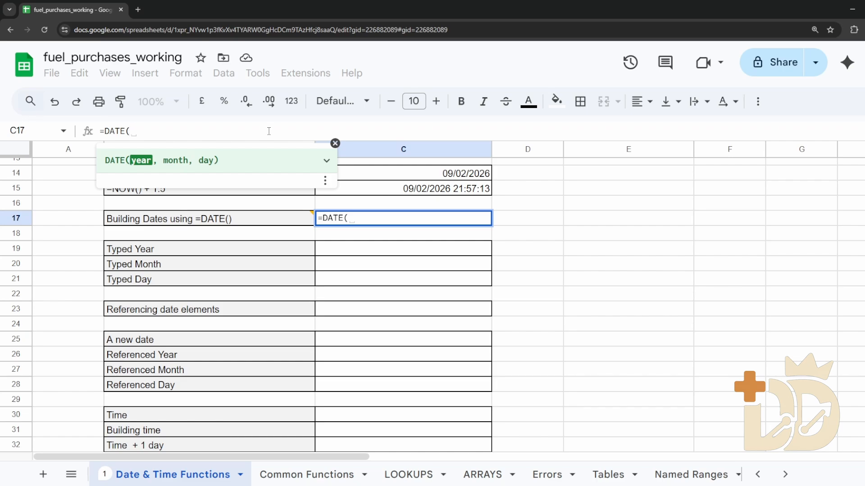
pyautogui.write('2025')
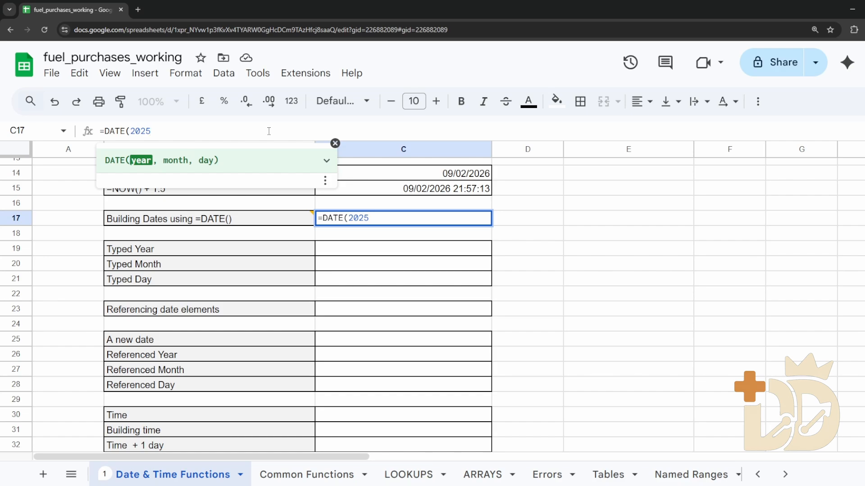
pyautogui.write(',')
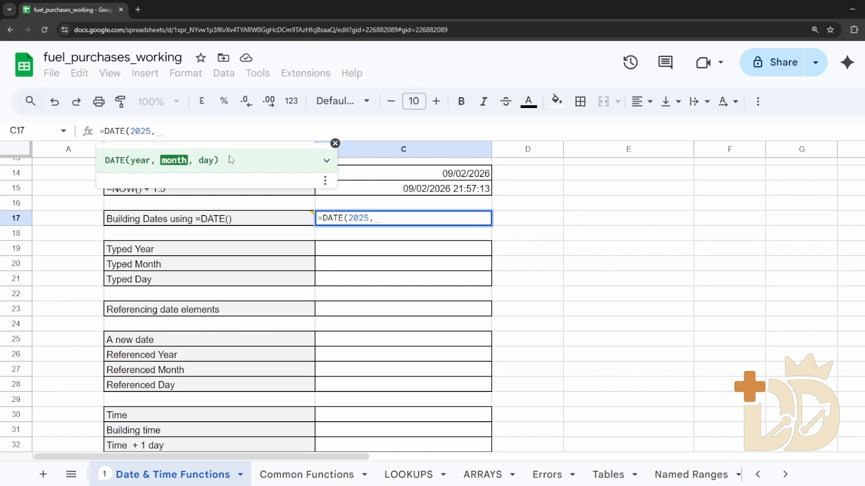
pyautogui.write('1')
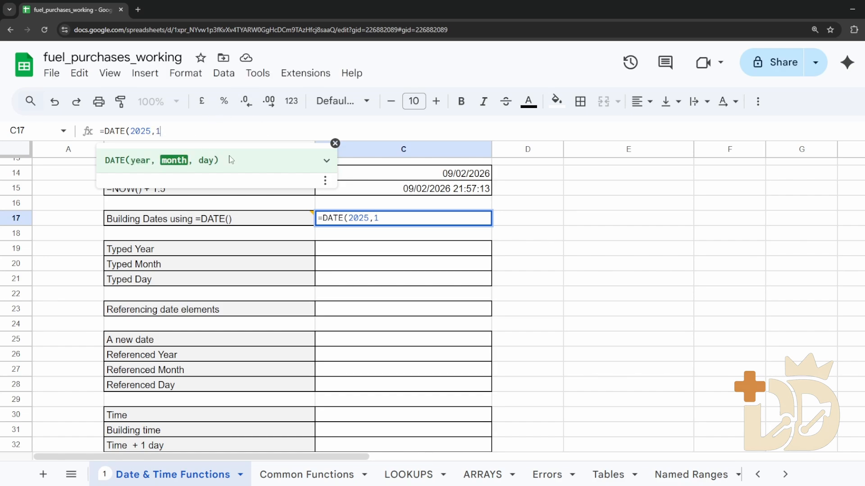
pyautogui.write(',')
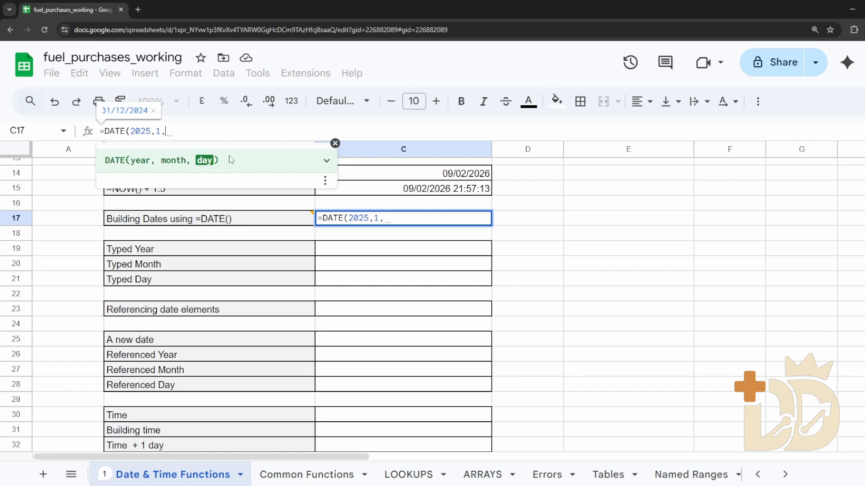
pyautogui.write('31)')
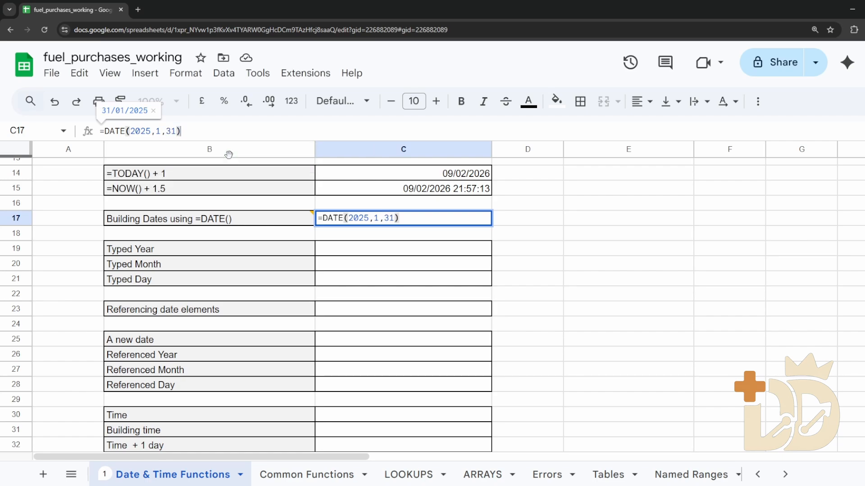
pyautogui.press('Return')
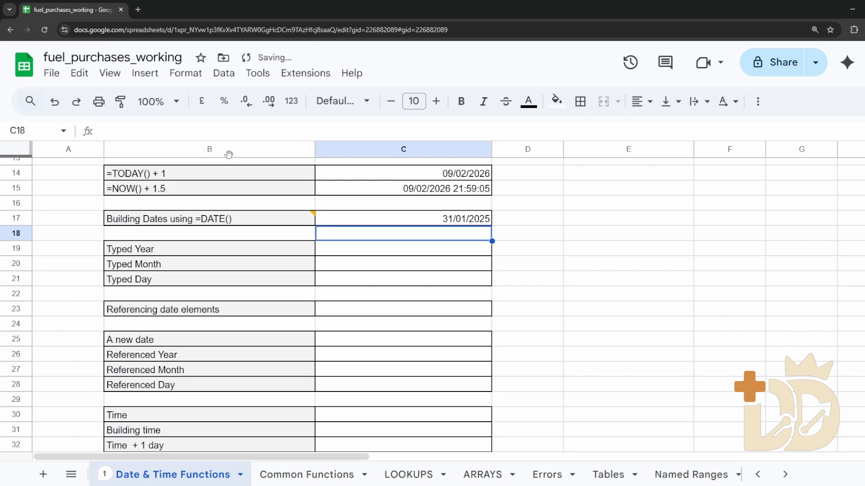
# Step: Examine the DATE formula in C17, its result and the cells beside it
pyautogui.click(495, 224)
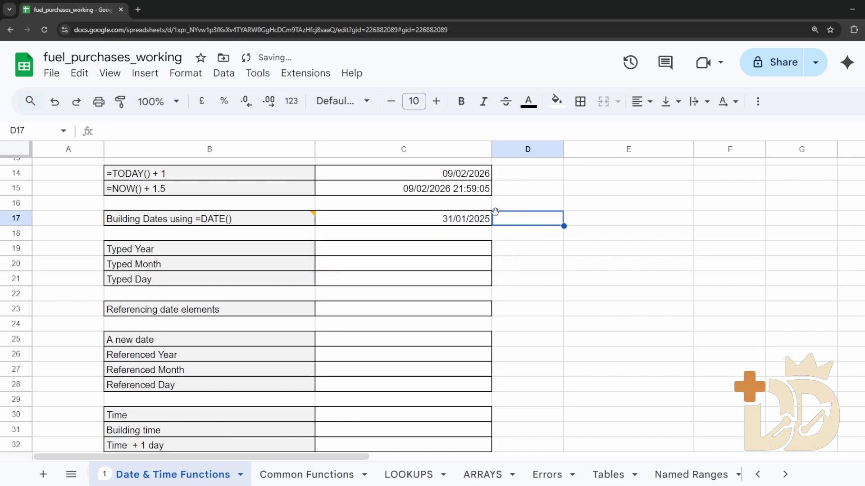
pyautogui.click(423, 221)
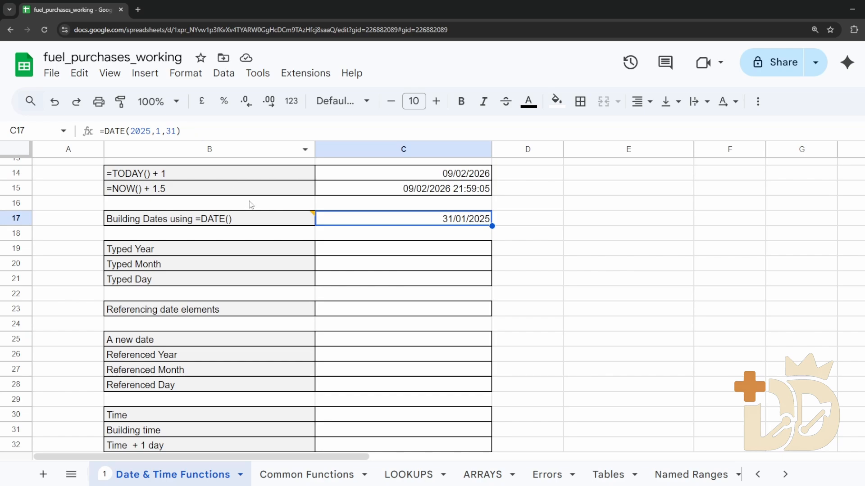
pyautogui.press('Left')
pyautogui.click(532, 226)
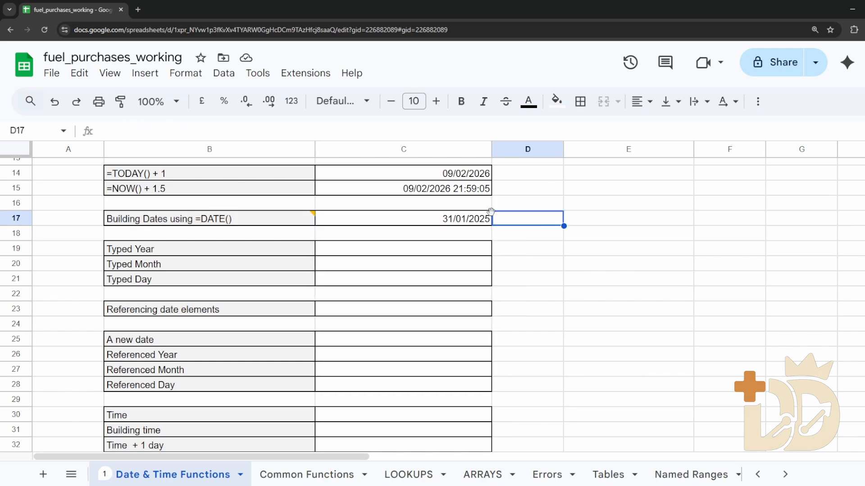
pyautogui.click(422, 224)
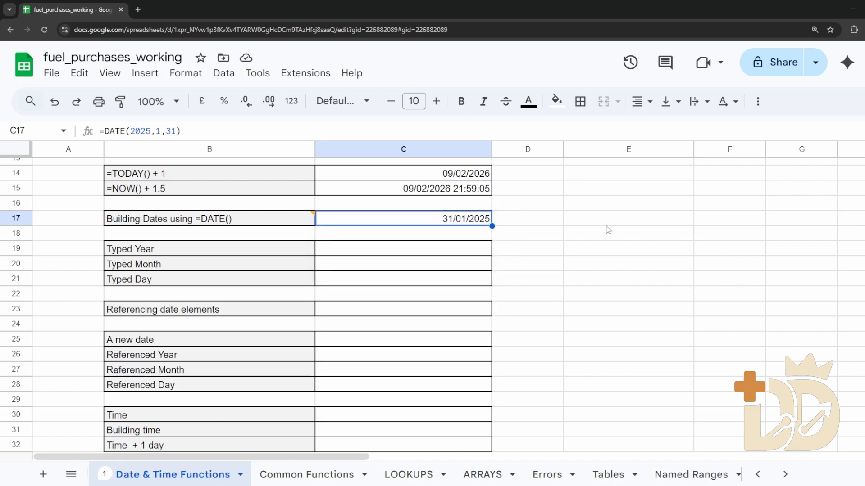
pyautogui.click(534, 221)
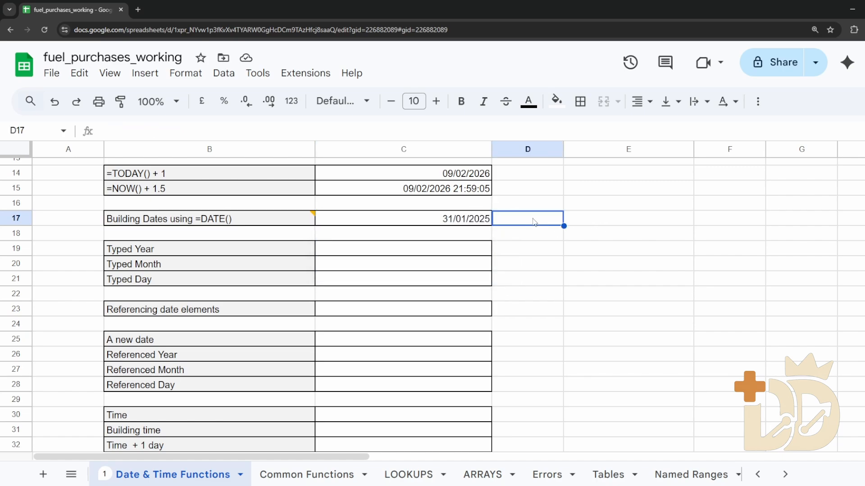
pyautogui.click(597, 223)
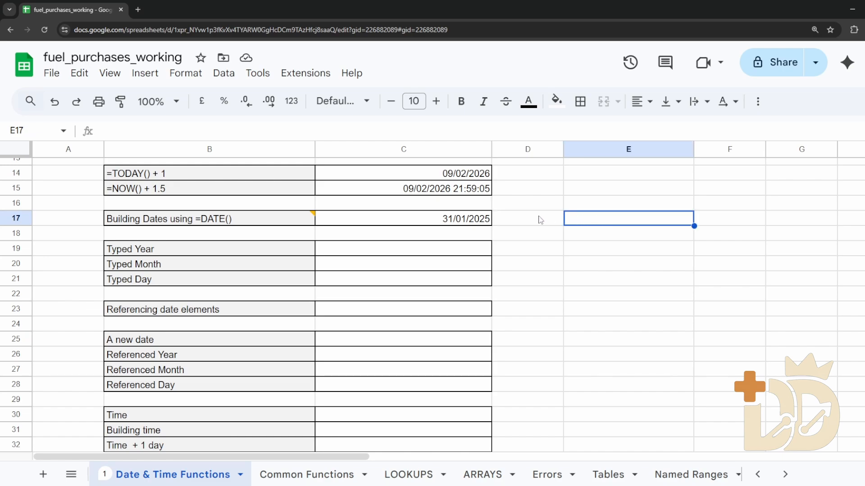
pyautogui.click(541, 223)
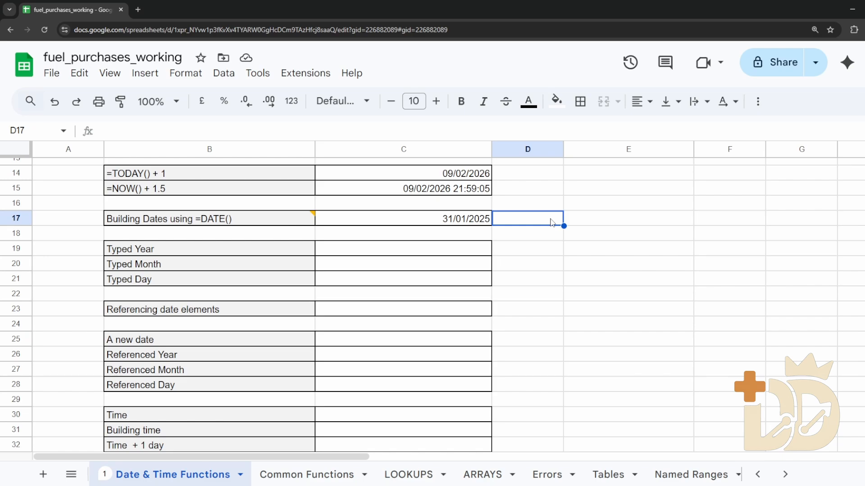
pyautogui.click(417, 221)
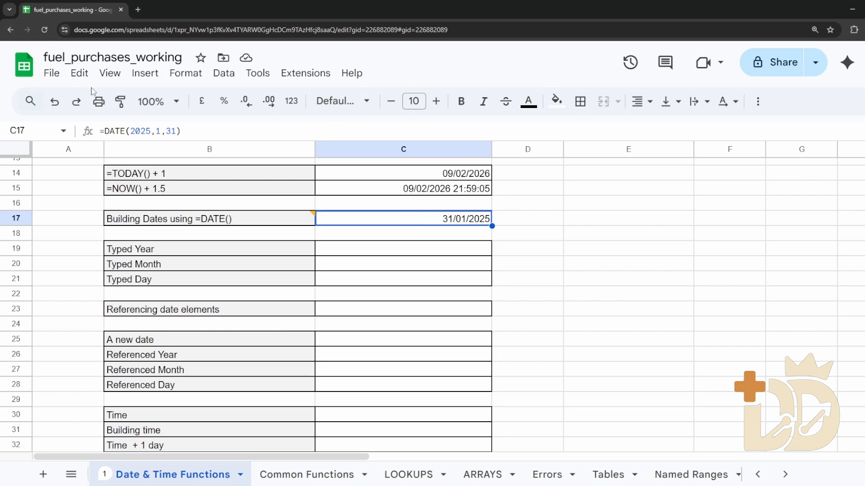
pyautogui.click(526, 216)
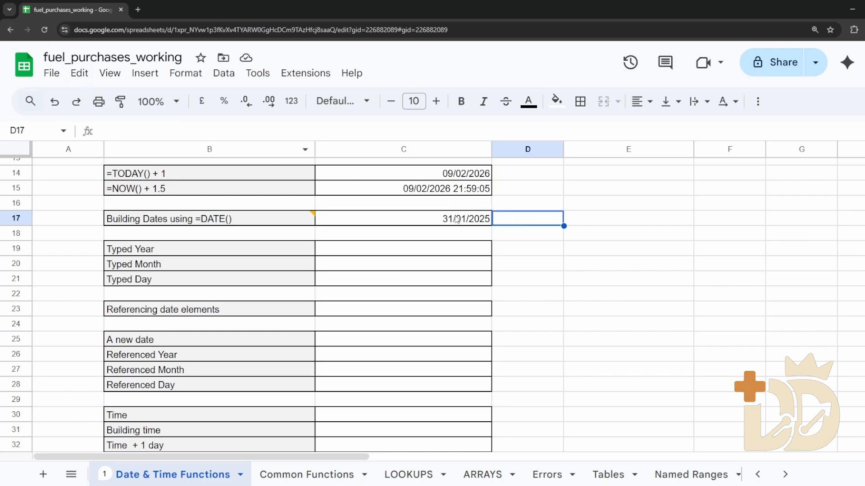
pyautogui.click(258, 224)
pyautogui.click(534, 220)
# Step: Change the day argument of the DATE formula in cell C17 to 12
pyautogui.click(452, 218)
pyautogui.click(173, 130)
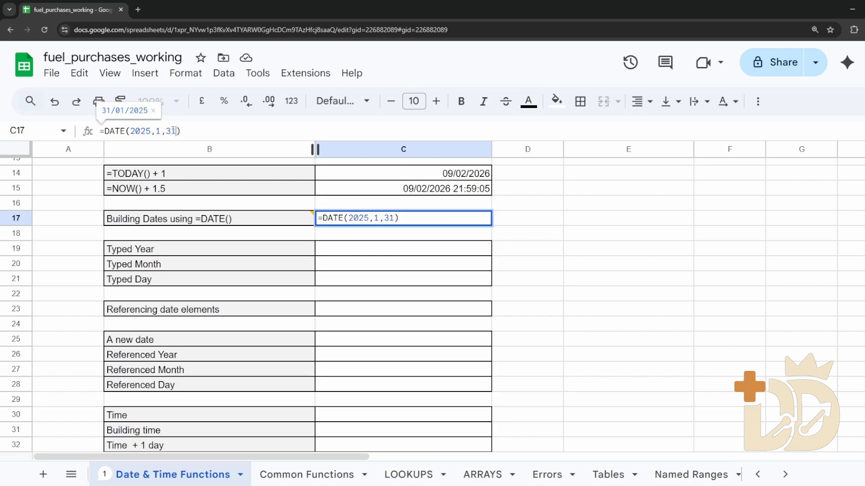
pyautogui.doubleClick(173, 131)
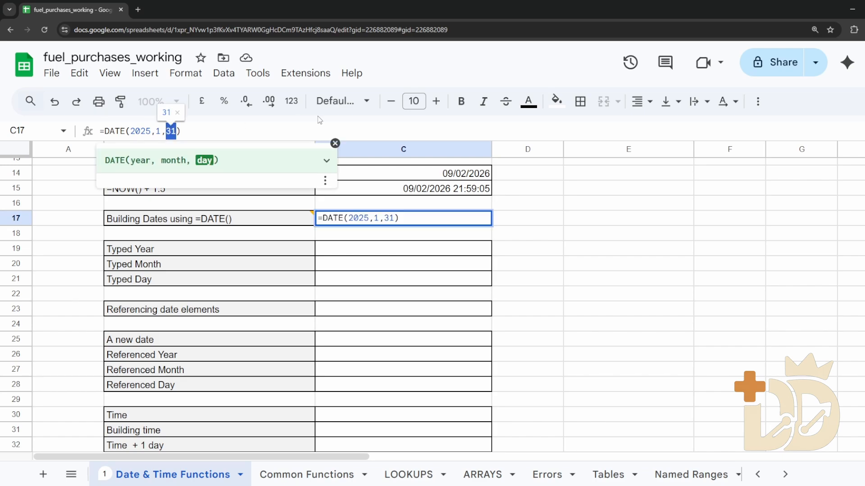
pyautogui.write('12')
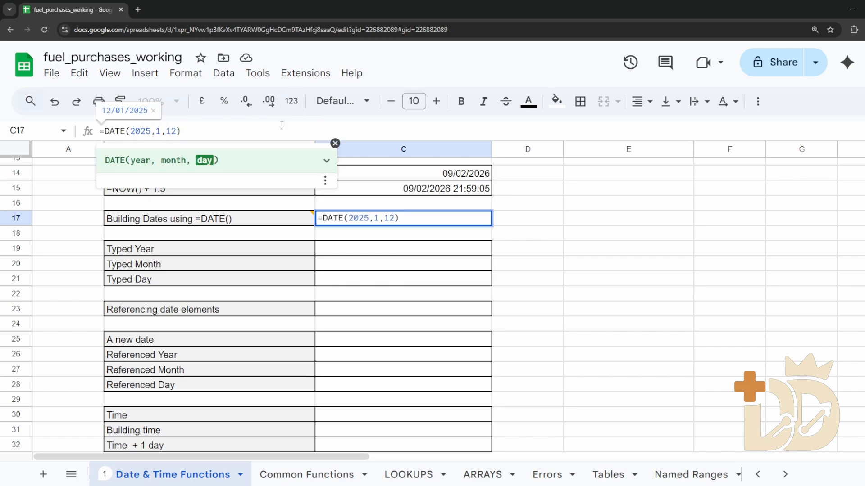
pyautogui.press('Return')
pyautogui.press('Up')
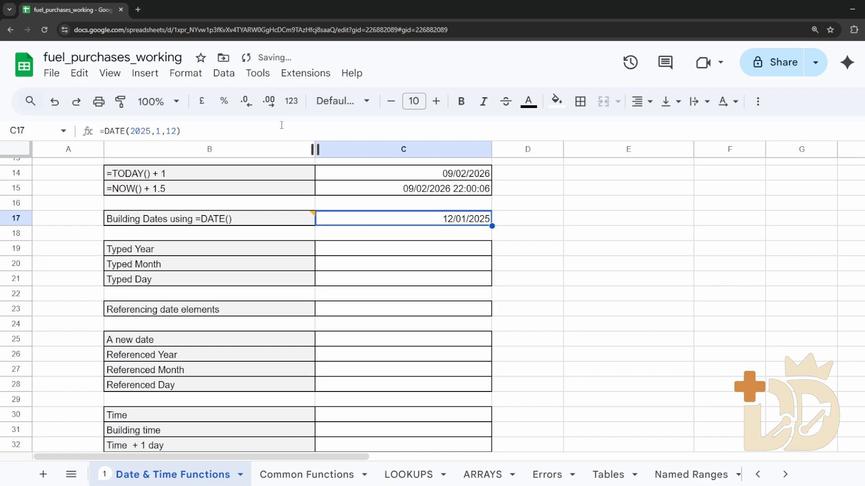
pyautogui.press('Down')
# Step: Set the spreadsheet's locale to United States and reload the file
pyautogui.click(51, 73)
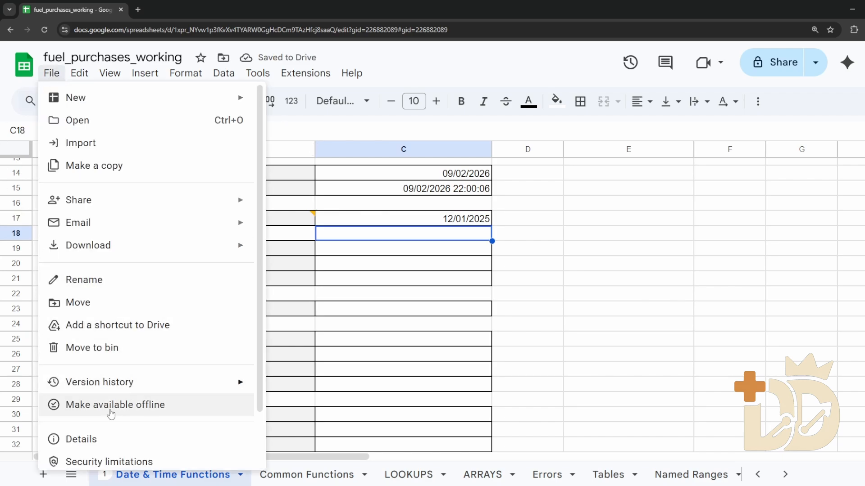
pyautogui.scroll(-3, 111, 405)
pyautogui.click(72, 419)
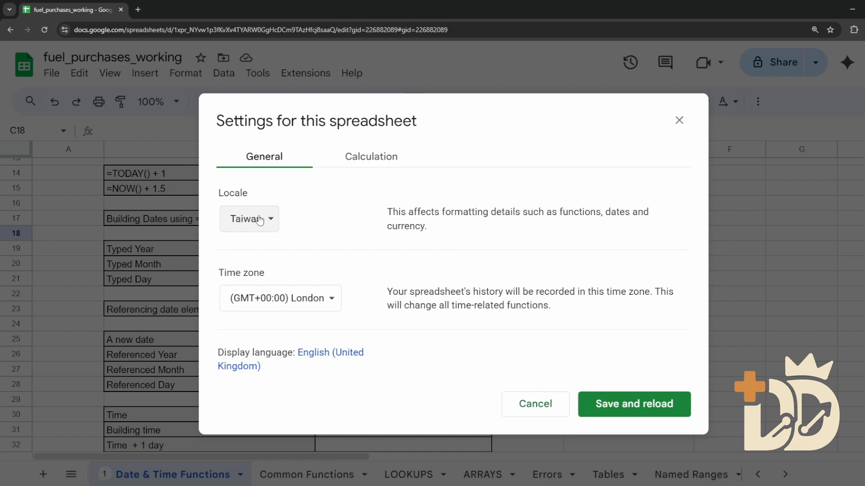
pyautogui.click(283, 219)
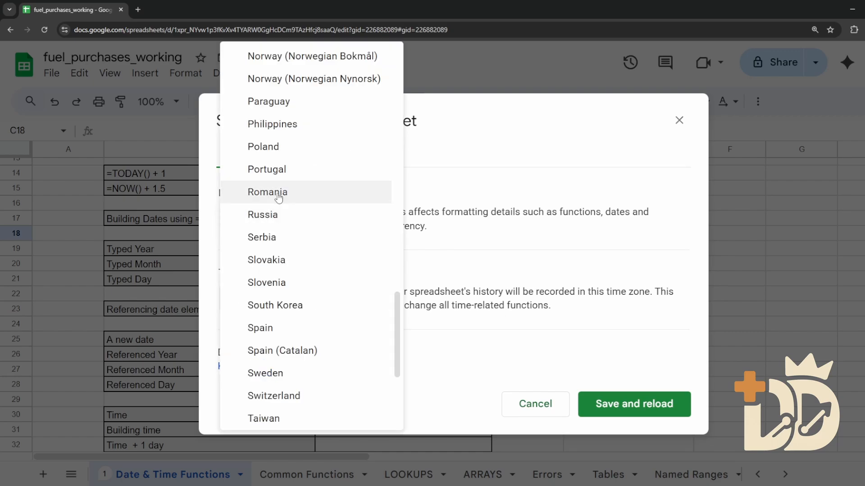
pyautogui.scroll(4, 340, 212)
pyautogui.scroll(-8, 315, 218)
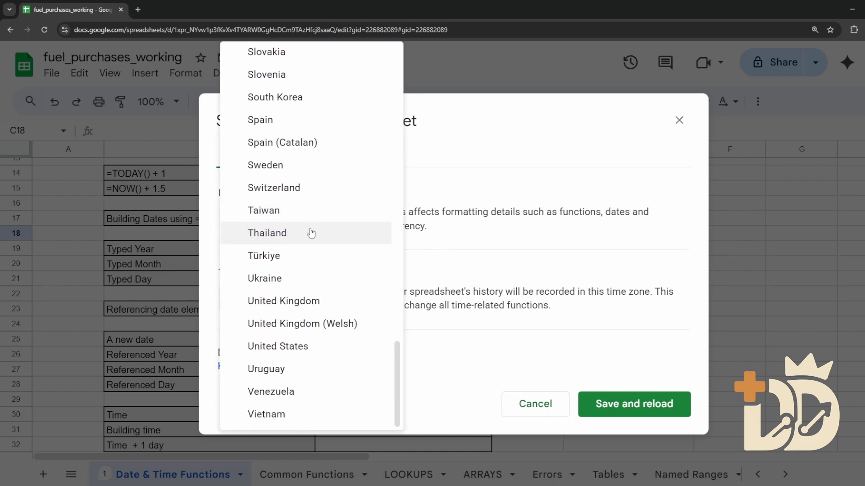
pyautogui.click(295, 346)
pyautogui.click(634, 404)
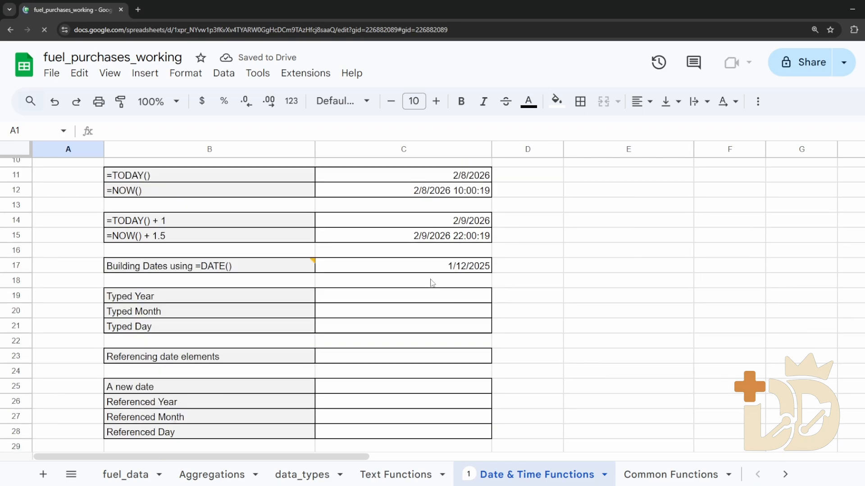
# Step: Compare how the date in C17 and the dates and serial numbers in C2:C6 are displayed and stored under the current locale
pyautogui.click(423, 265)
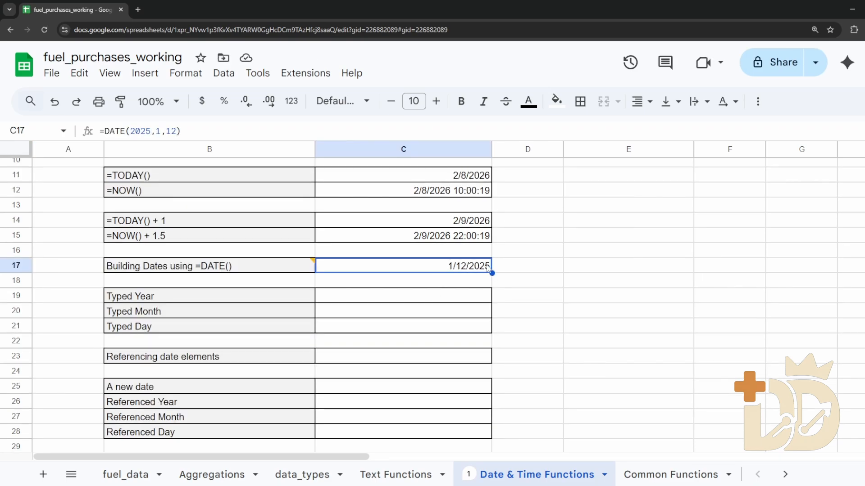
pyautogui.scroll(2, 516, 265)
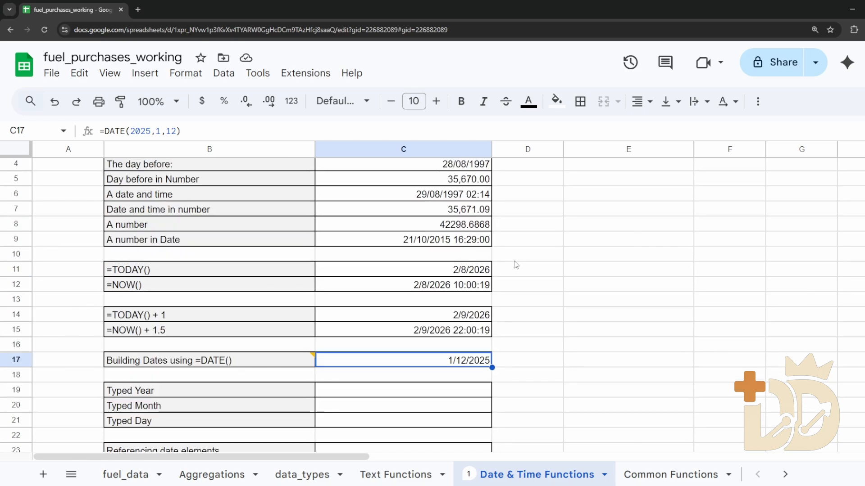
pyautogui.scroll(1, 514, 260)
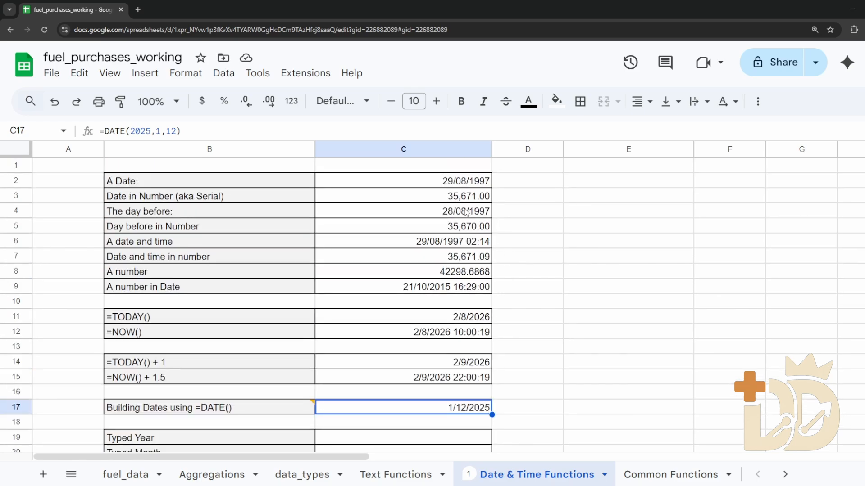
pyautogui.click(438, 185)
pyautogui.click(438, 199)
pyautogui.click(435, 212)
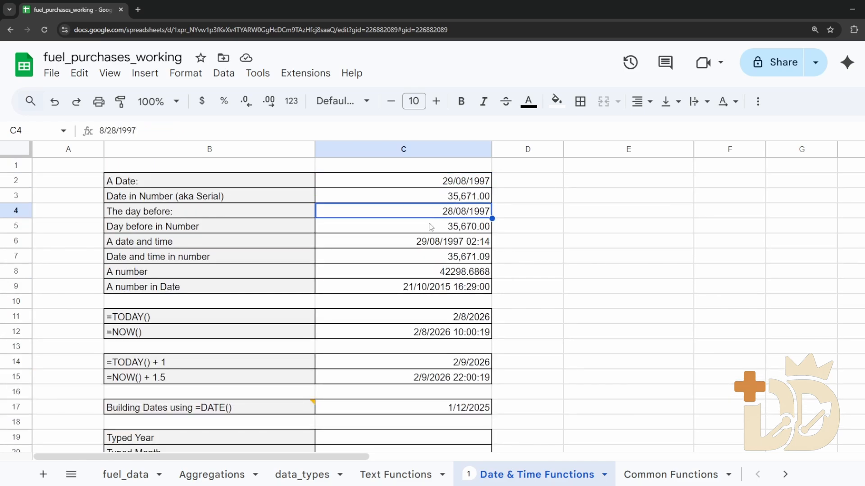
pyautogui.click(431, 226)
pyautogui.click(410, 240)
pyautogui.click(419, 185)
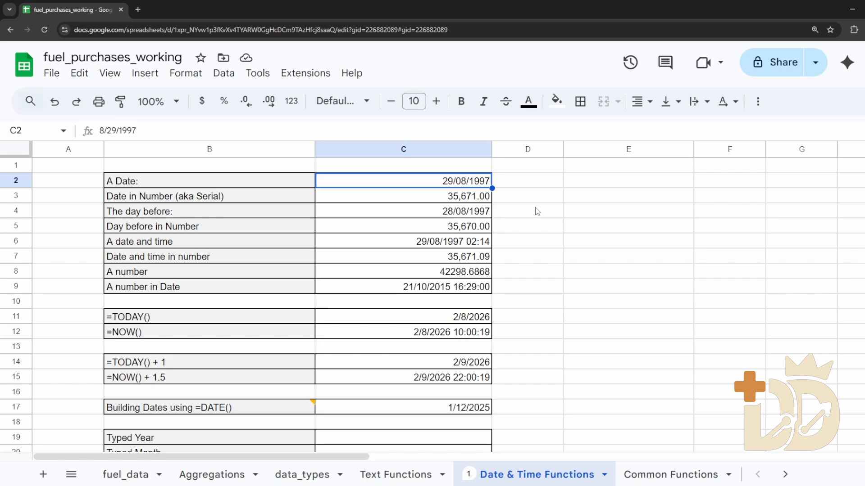
pyautogui.click(432, 194)
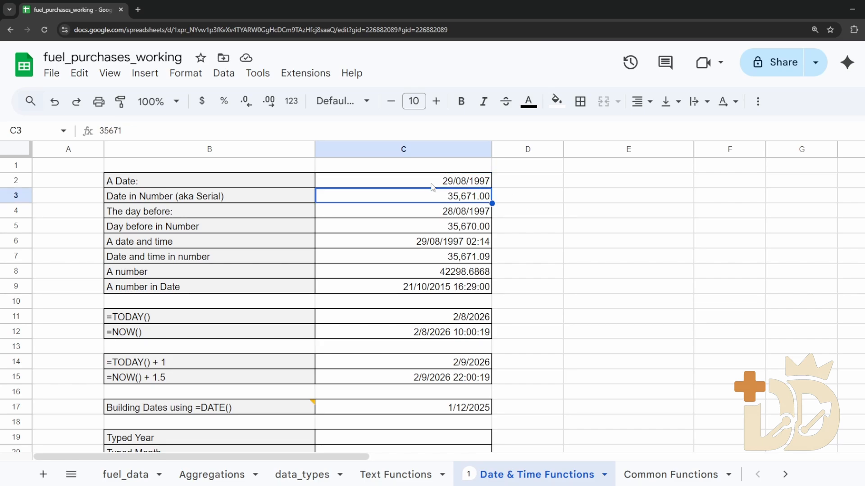
pyautogui.click(433, 185)
pyautogui.click(423, 191)
pyautogui.click(423, 185)
pyautogui.scroll(-5, 427, 207)
pyautogui.click(428, 219)
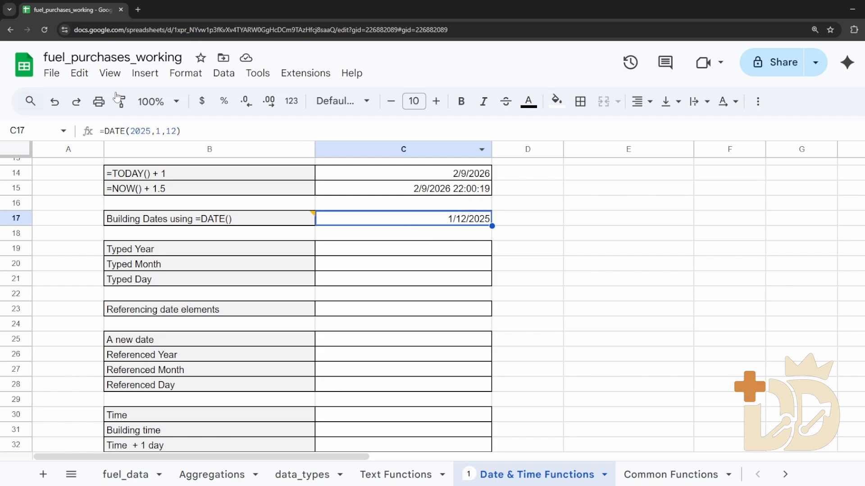
# Step: Set the spreadsheet's locale to United Kingdom and reload the file
pyautogui.click(51, 73)
pyautogui.scroll(-2, 136, 324)
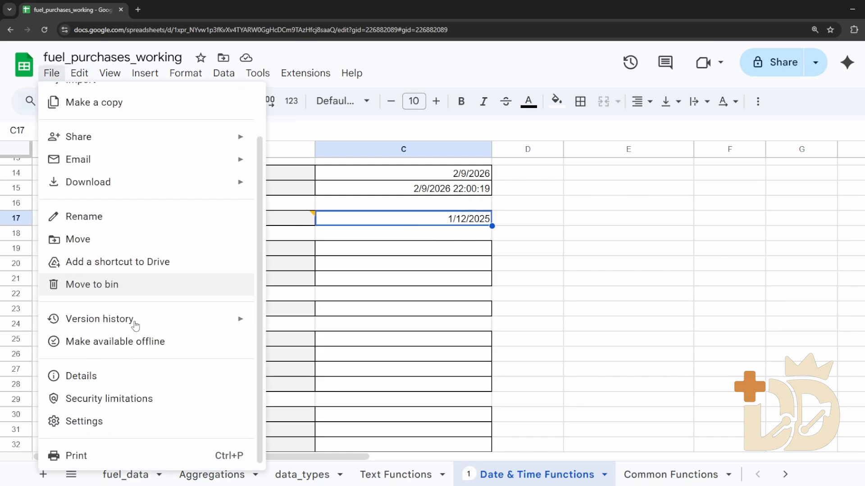
pyautogui.click(111, 421)
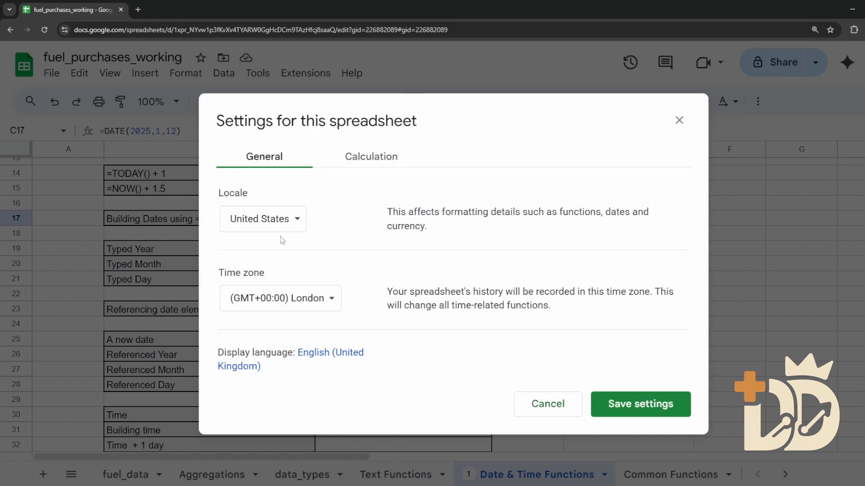
pyautogui.click(263, 228)
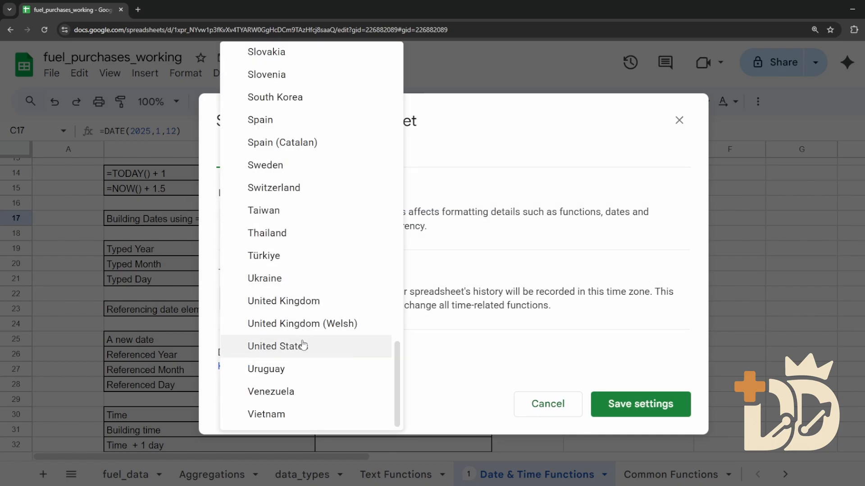
pyautogui.click(307, 302)
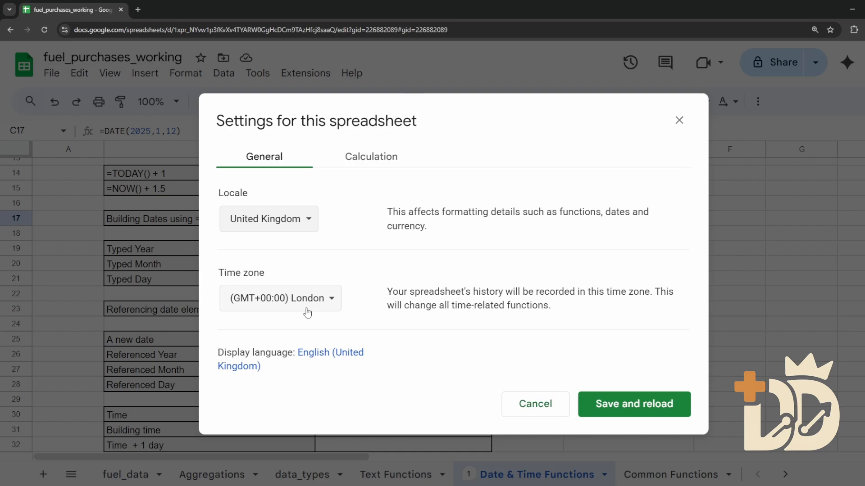
pyautogui.click(613, 404)
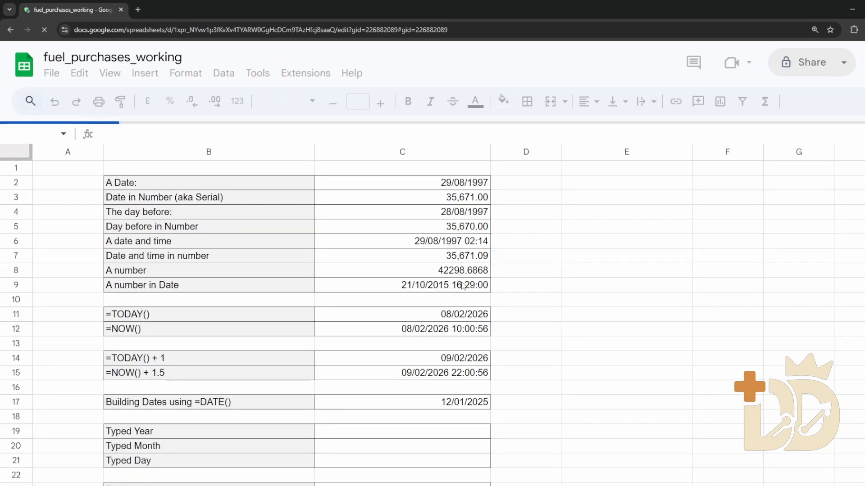
# Step: Check the reloaded date results and read the comment on the Building Dates label in B17
pyautogui.scroll(-5, 407, 234)
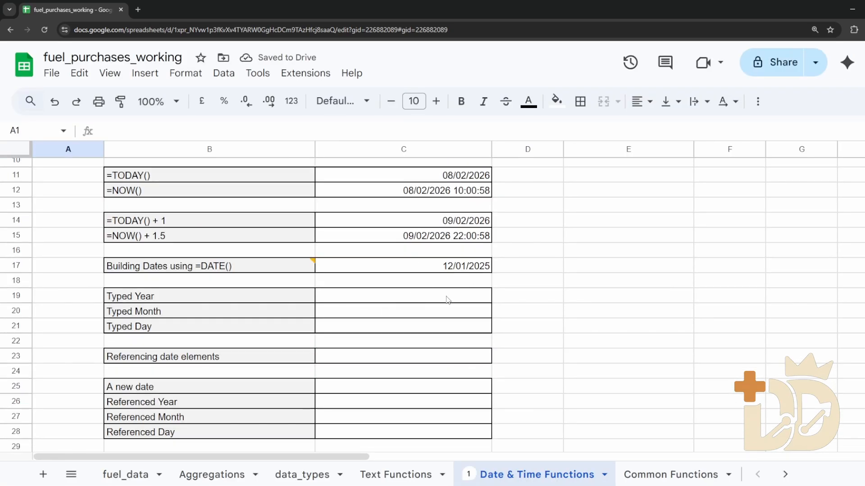
pyautogui.click(422, 300)
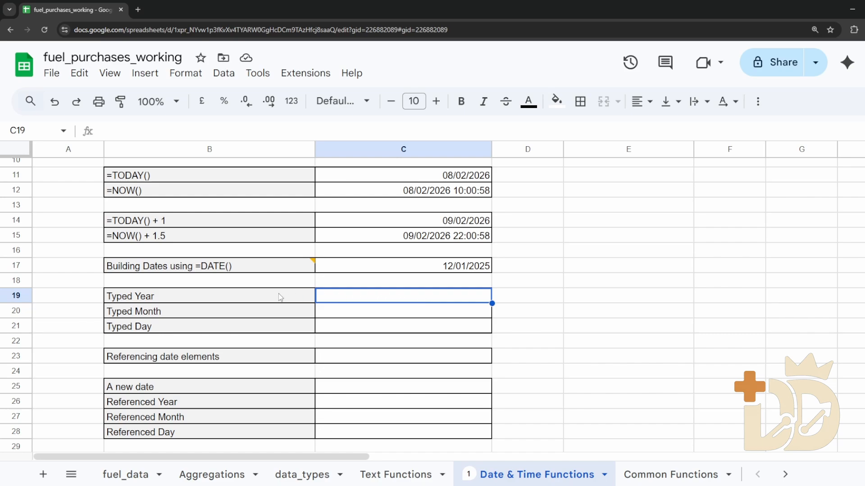
pyautogui.click(269, 267)
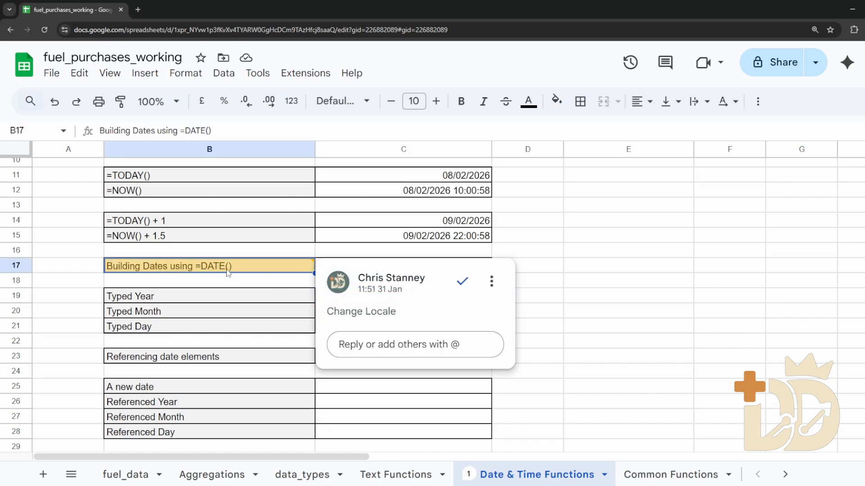
pyautogui.click(242, 295)
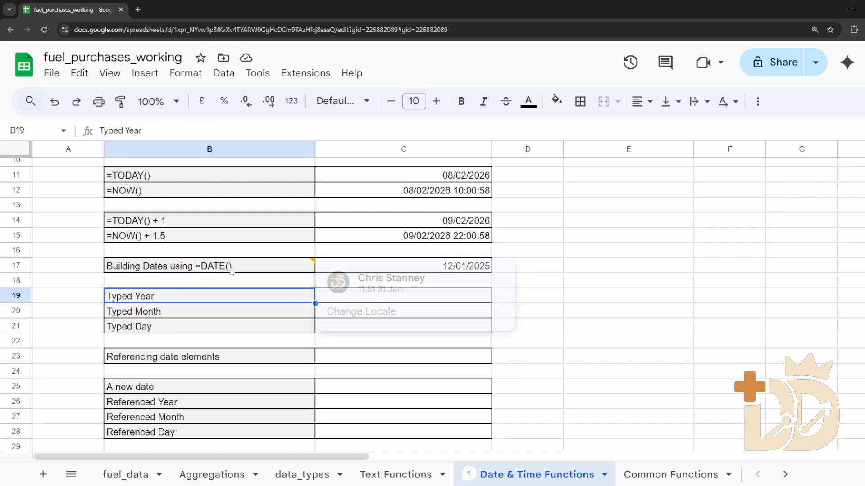
pyautogui.click(568, 281)
# Step: Enter 2025, 1 and 31 as the typed year, month and day in cells C19 to C21
pyautogui.click(411, 301)
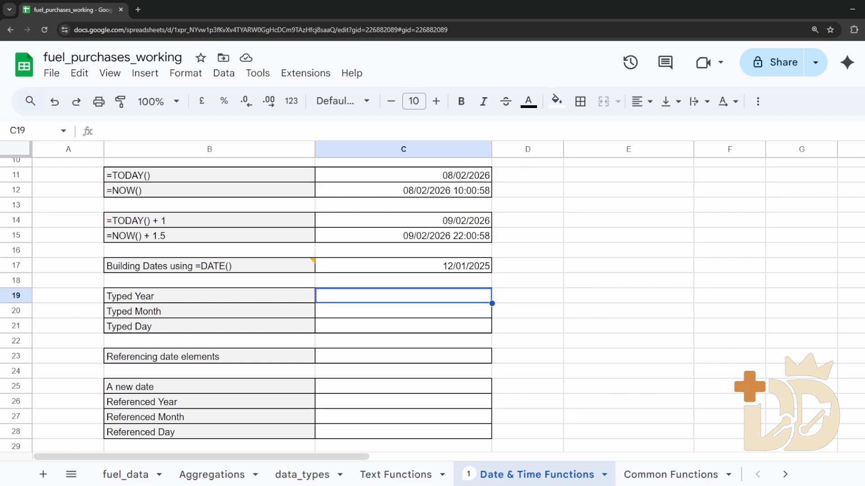
pyautogui.write('2025')
pyautogui.press('Return')
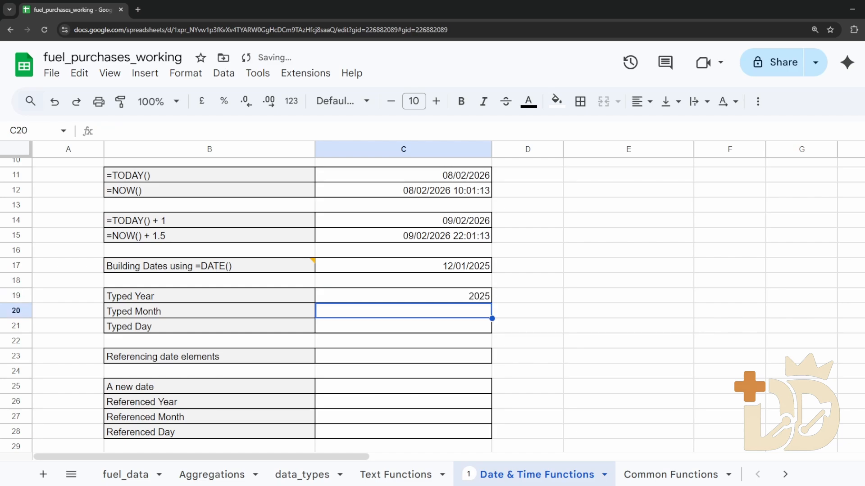
pyautogui.write('1')
pyautogui.press('Return')
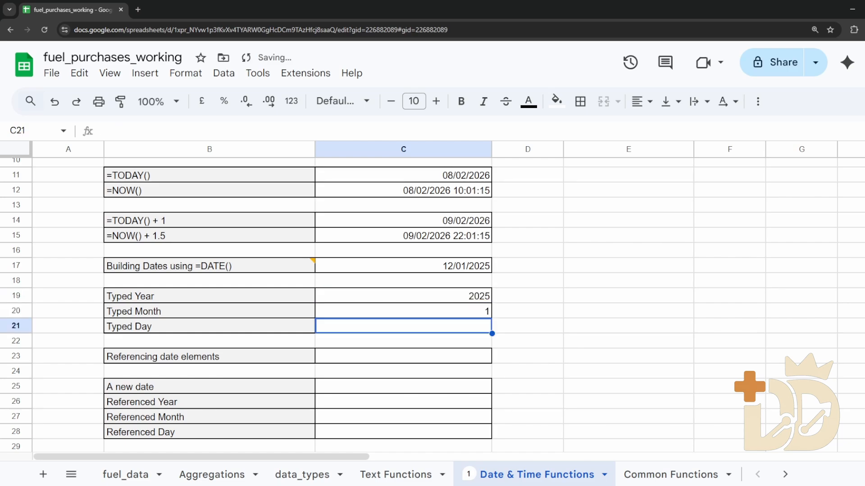
pyautogui.write('31')
pyautogui.press('Return')
pyautogui.press('Down')
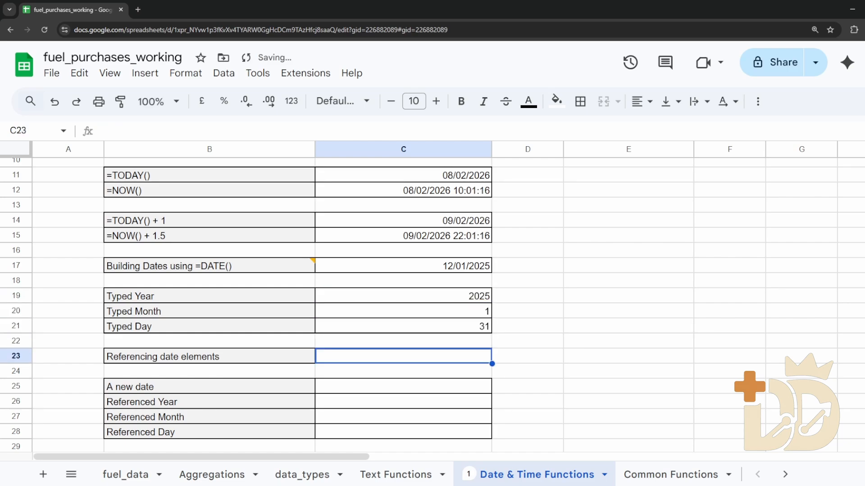
# Step: Build a date in C23 from the typed year, month and day with the formula =DATE(C19,C20,C21)
pyautogui.moveTo(461, 291); pyautogui.dragTo(453, 328)
pyautogui.click(448, 299)
pyautogui.click(455, 317)
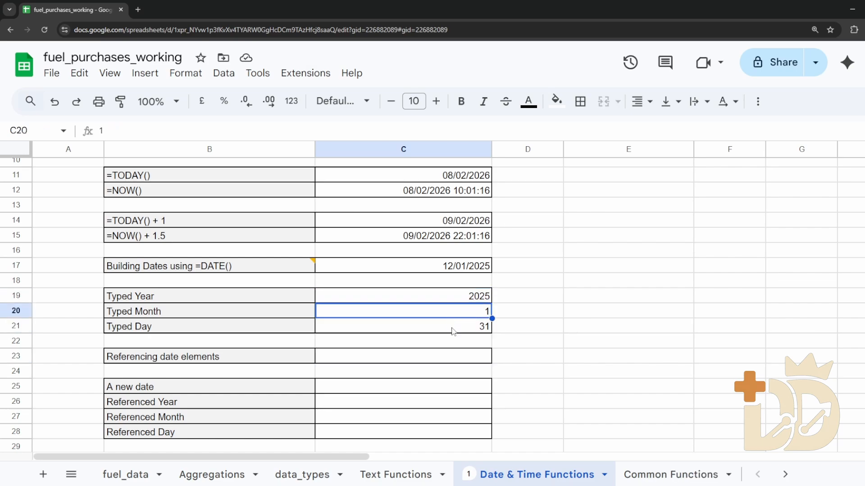
pyautogui.click(453, 329)
pyautogui.click(445, 301)
pyautogui.click(450, 352)
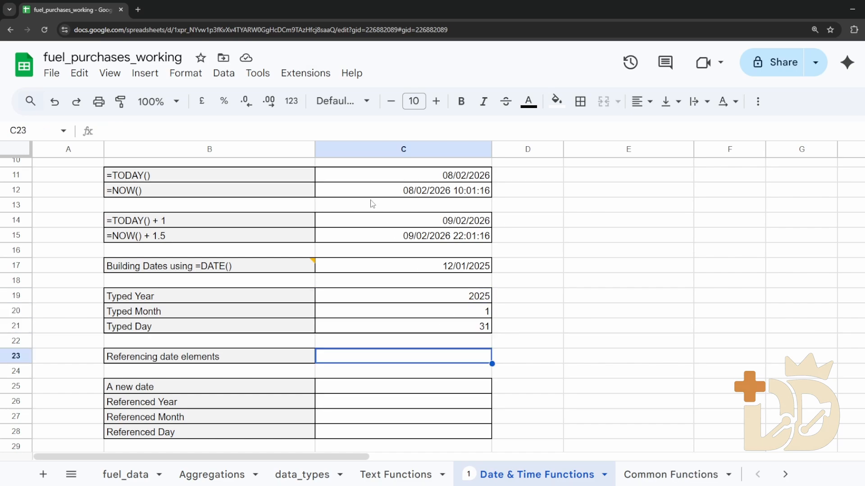
pyautogui.click(389, 130)
pyautogui.write('=DATE(')
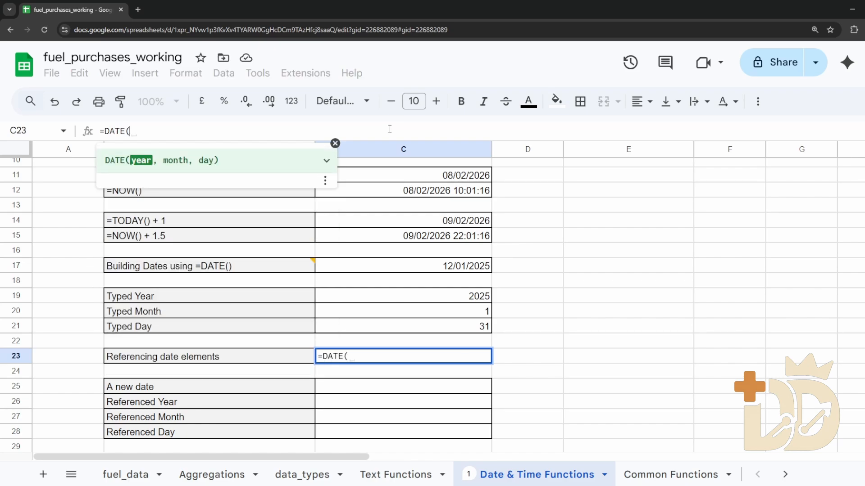
pyautogui.click(460, 299)
pyautogui.write(',')
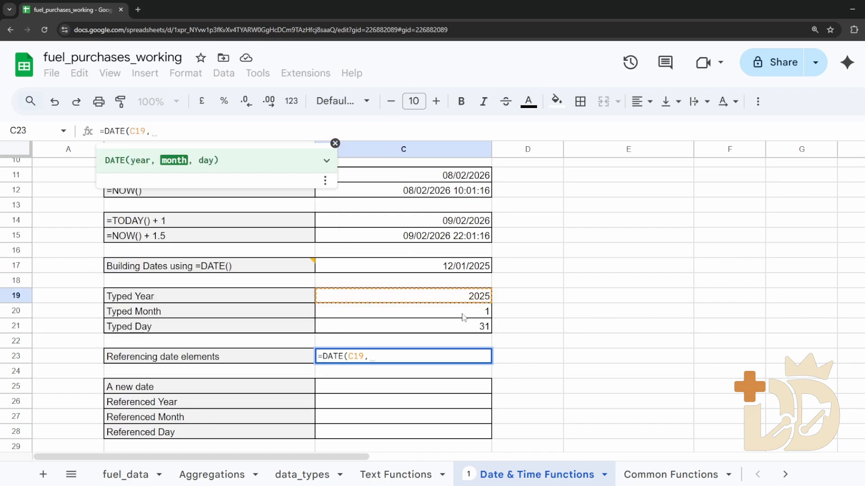
pyautogui.click(463, 315)
pyautogui.write(',')
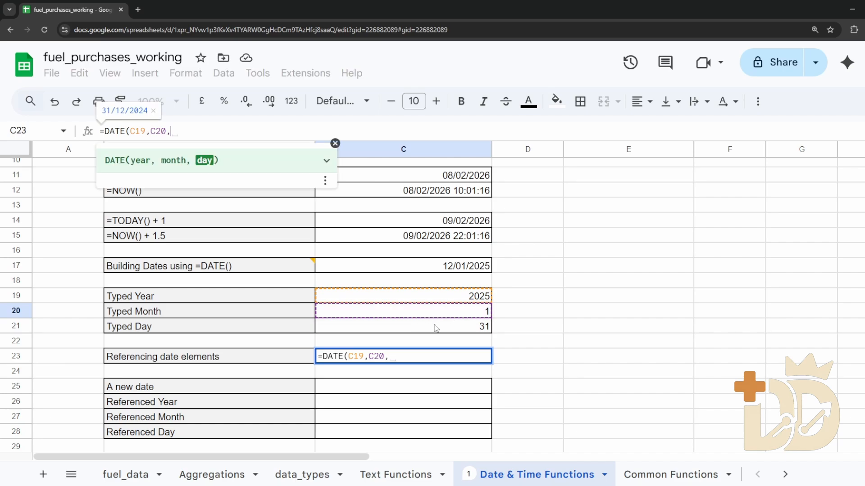
pyautogui.click(436, 327)
pyautogui.write(')')
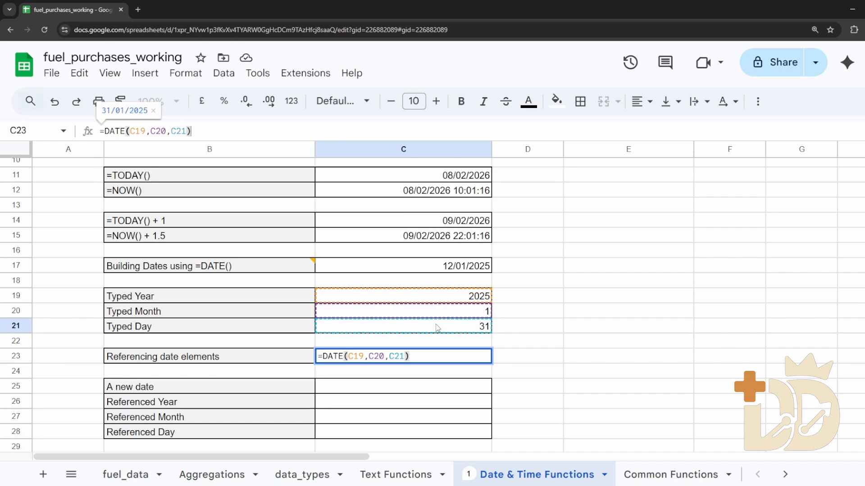
pyautogui.press('Return')
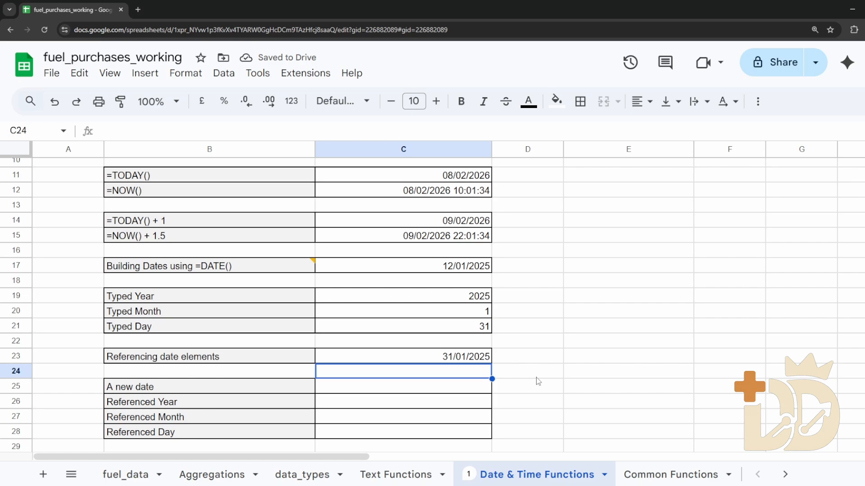
pyautogui.click(414, 359)
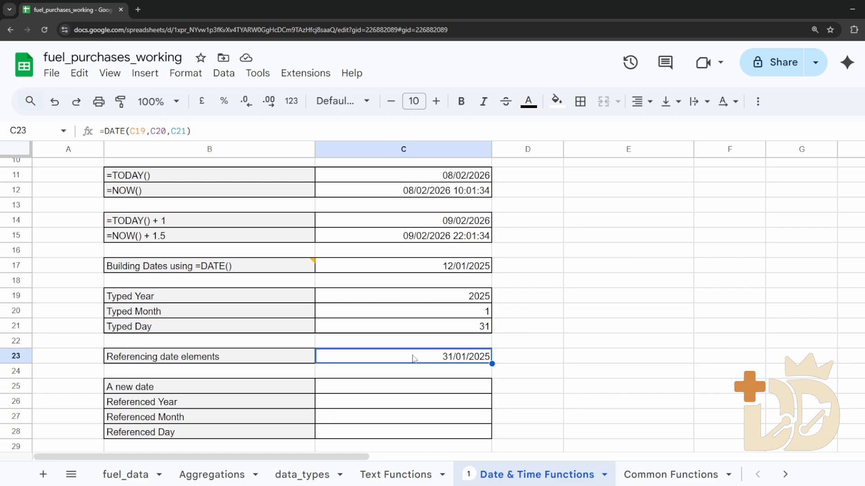
pyautogui.click(271, 361)
pyautogui.click(345, 359)
# Step: Create the new date in C25 with the formula =DATE(2063,4,5)
pyautogui.scroll(-2, 361, 334)
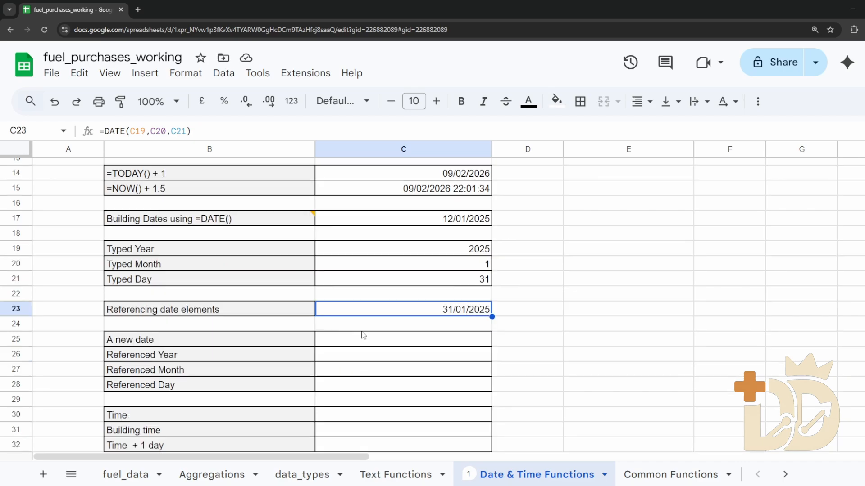
pyautogui.click(404, 296)
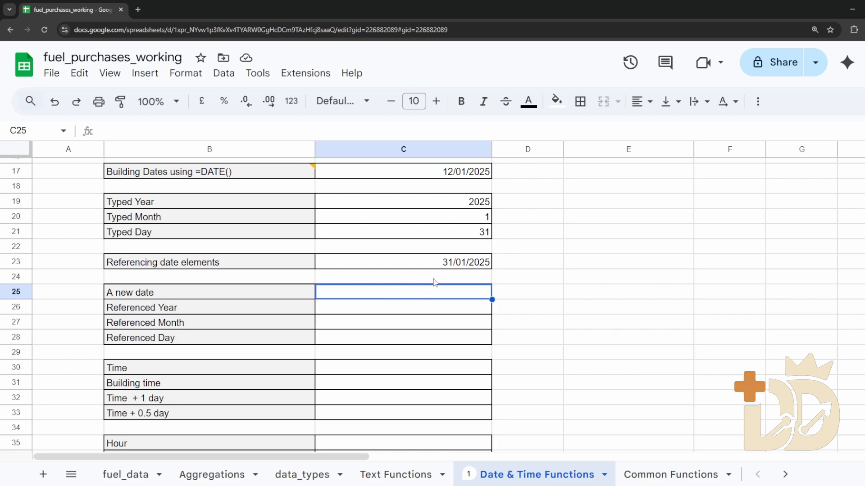
pyautogui.click(215, 132)
pyautogui.write('=DATE(20')
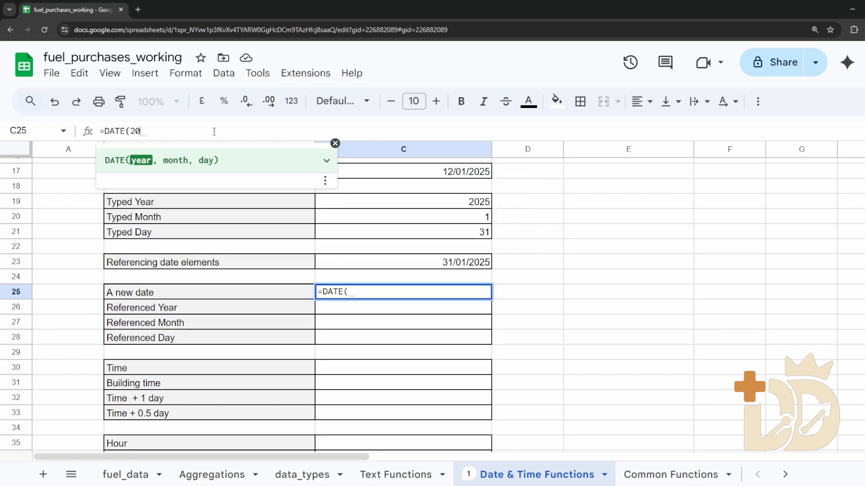
pyautogui.write('63,4,5')
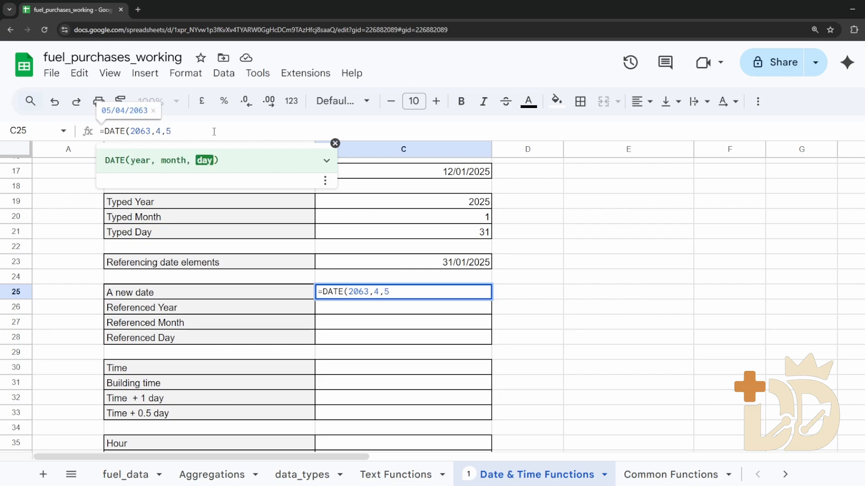
pyautogui.write(')')
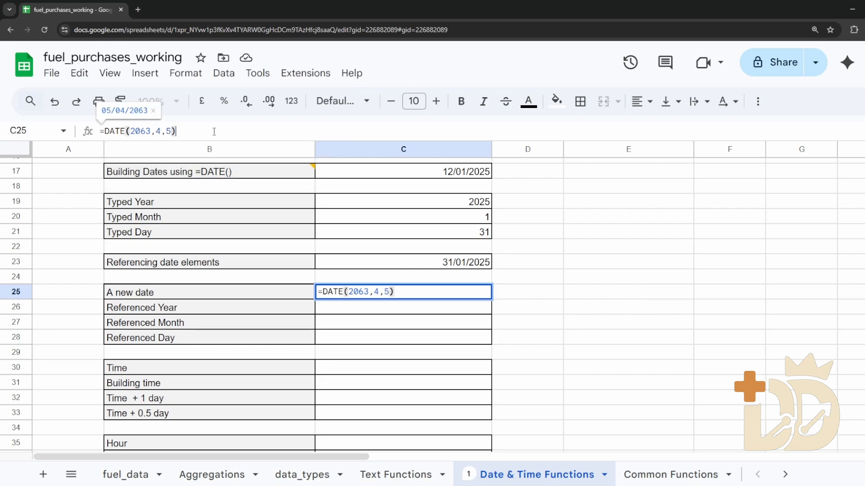
pyautogui.press('Return')
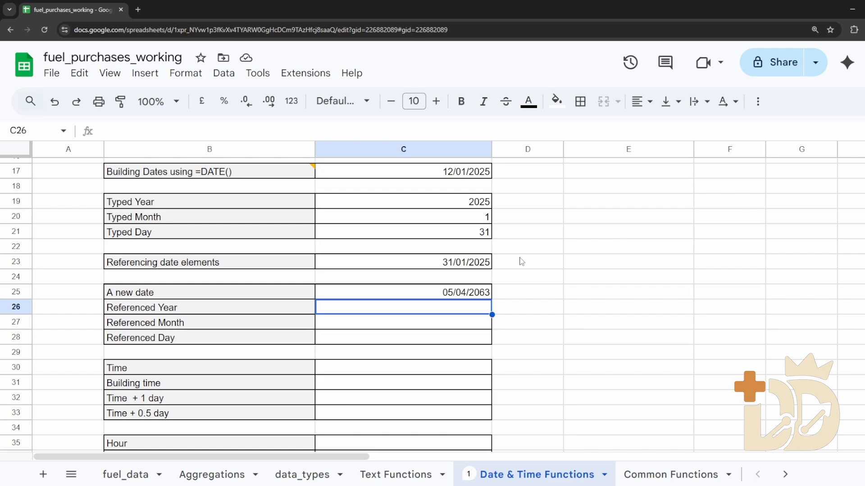
pyautogui.scroll(2, 545, 282)
pyautogui.scroll(-1, 545, 283)
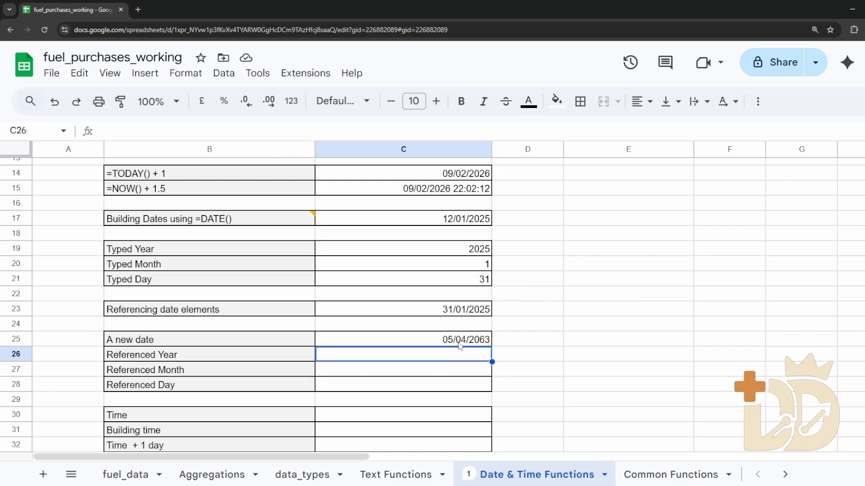
pyautogui.click(432, 342)
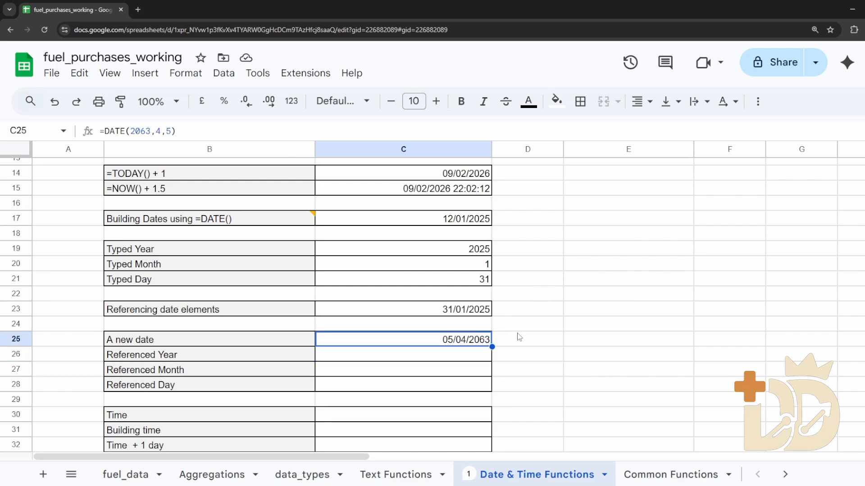
# Step: Extract the year of the new date into C26 with a YEAR formula referencing C25
pyautogui.click(426, 354)
pyautogui.click(353, 131)
pyautogui.write('=')
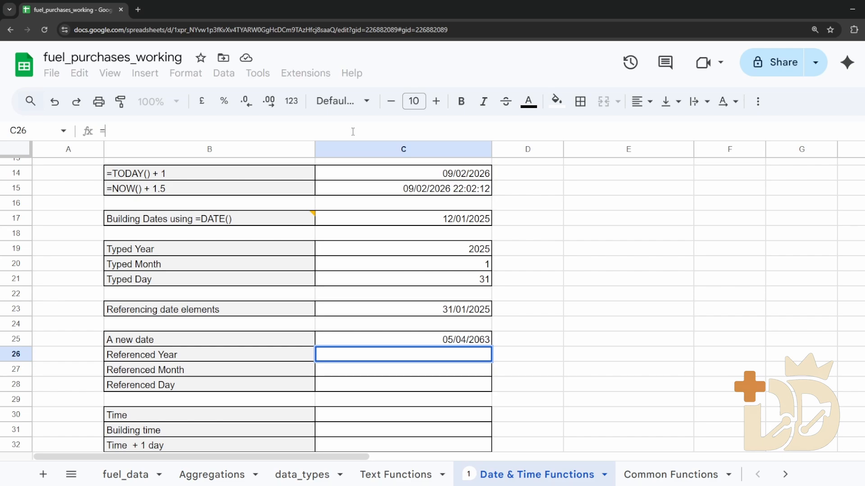
pyautogui.write('YEAR(')
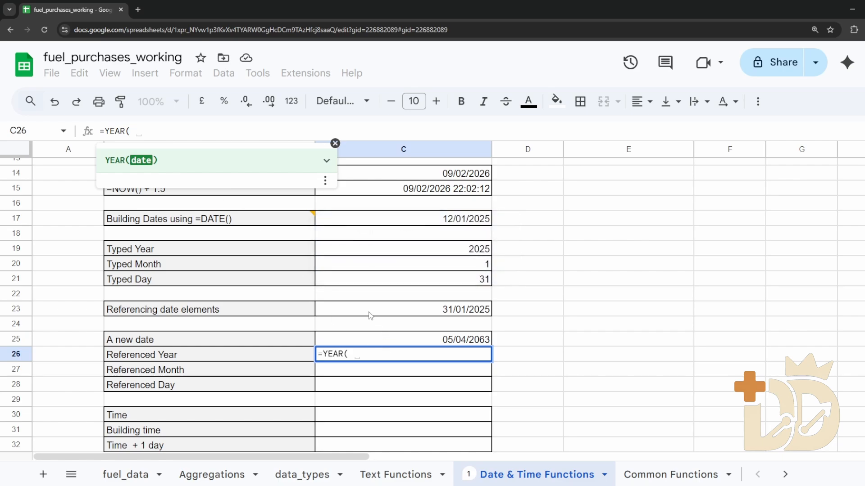
pyautogui.click(424, 343)
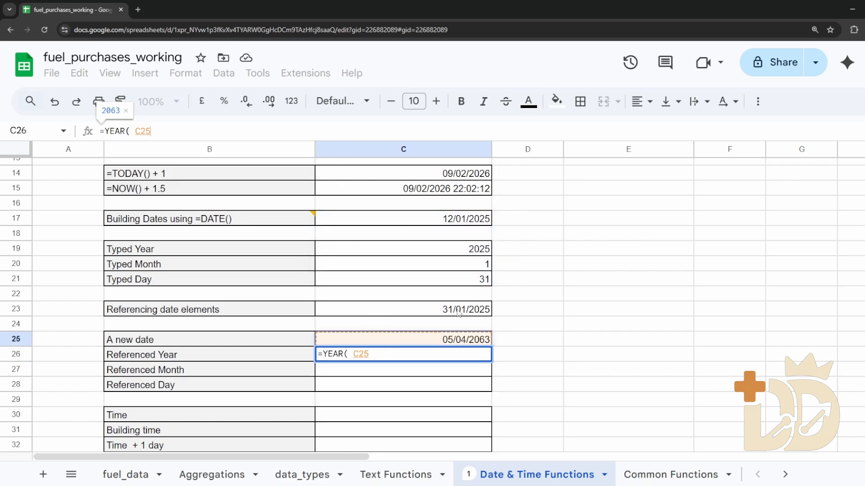
pyautogui.write(')')
pyautogui.press('Return')
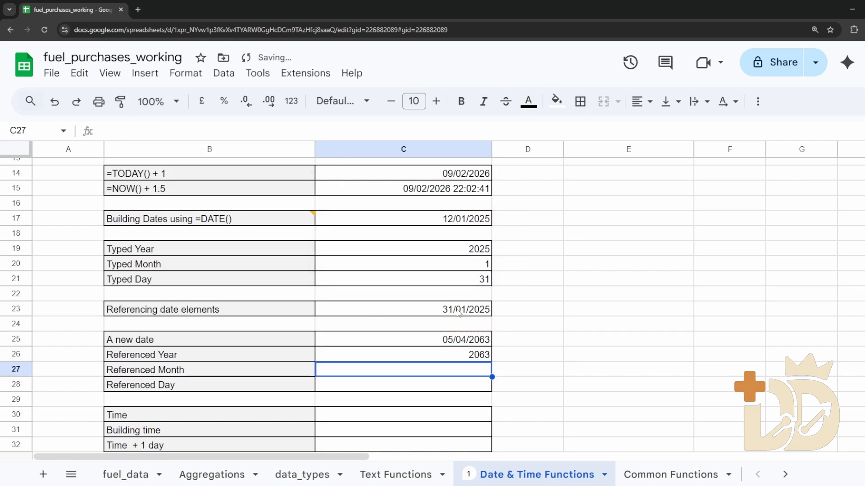
pyautogui.press('Up')
pyautogui.press('Down')
pyautogui.press('Up')
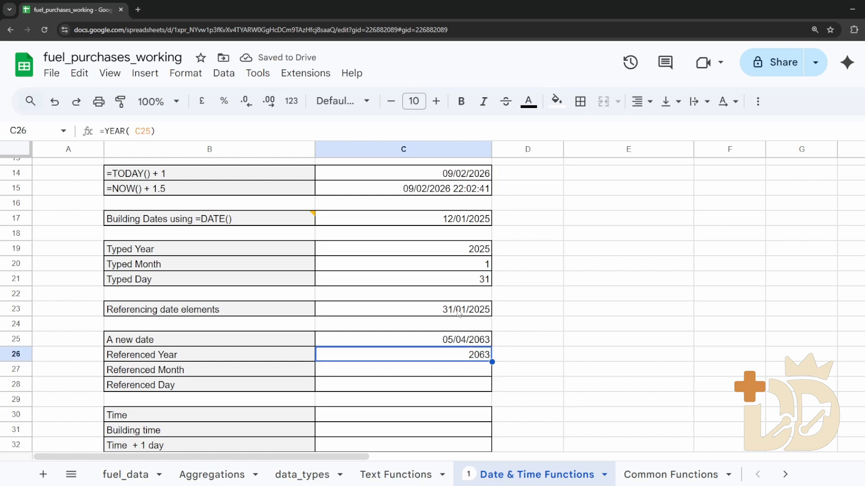
# Step: Extract the month of the new date into C27 with the formula =MONTH(C25)
pyautogui.press('Down')
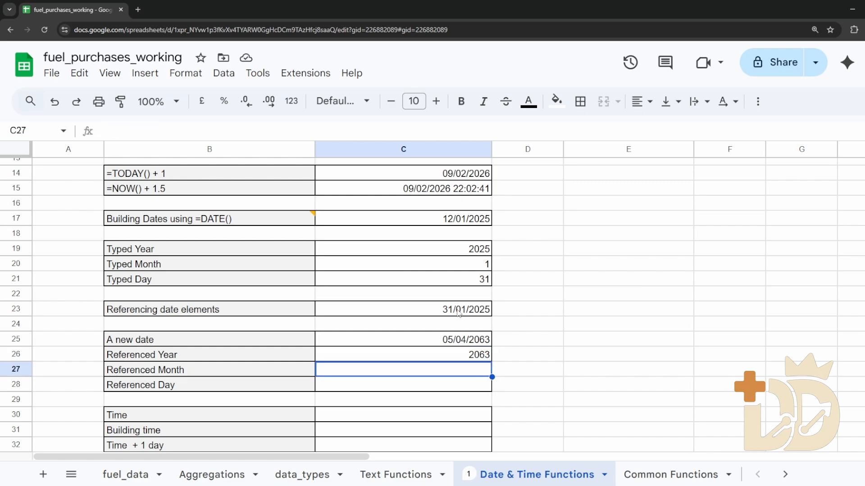
pyautogui.write('=')
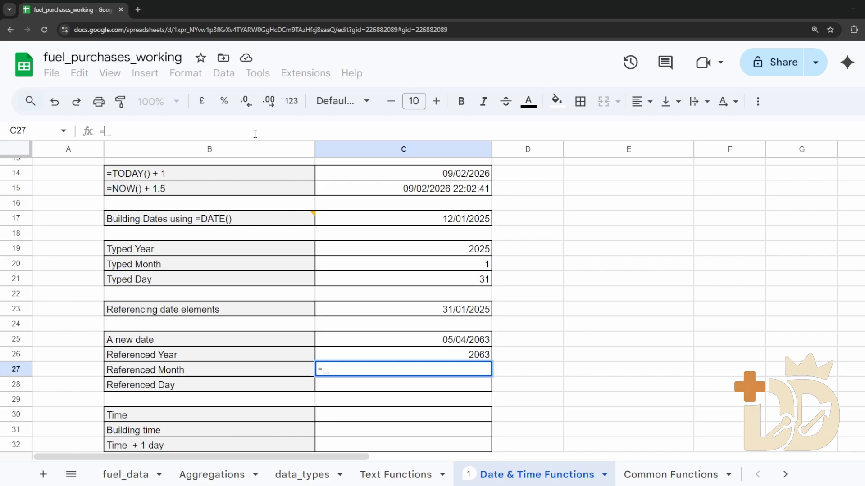
pyautogui.write('MONTH(')
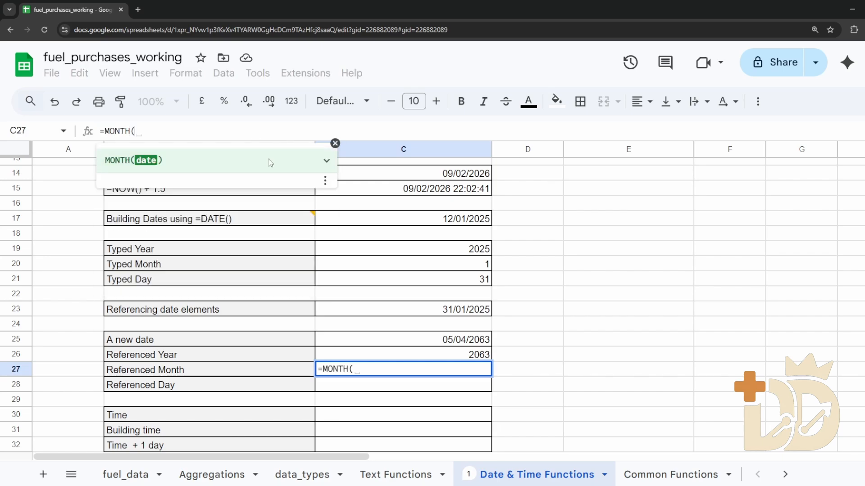
pyautogui.click(406, 343)
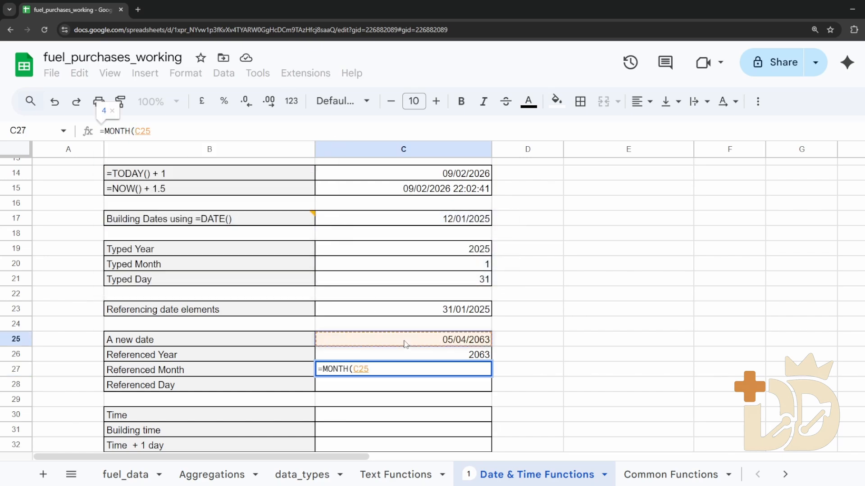
pyautogui.press('Return')
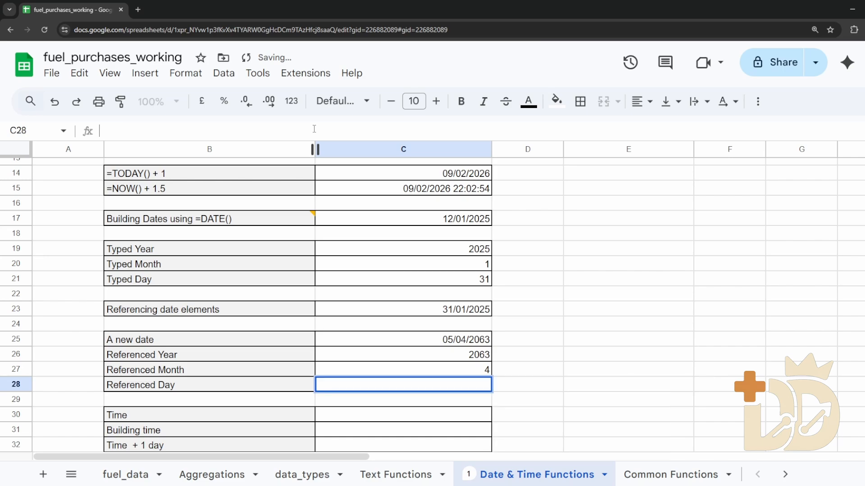
# Step: Extract the day of the new date into C28 with the formula =DAY(C25)
pyautogui.write('=DAY(')
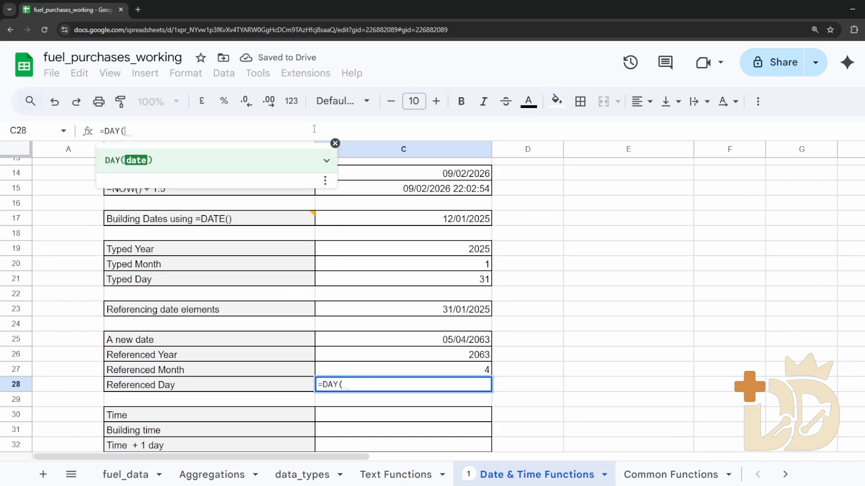
pyautogui.click(440, 342)
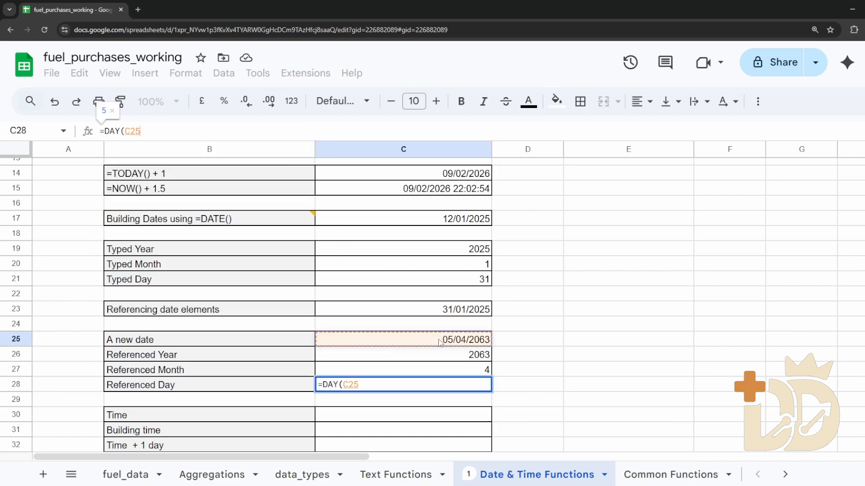
pyautogui.press('Return')
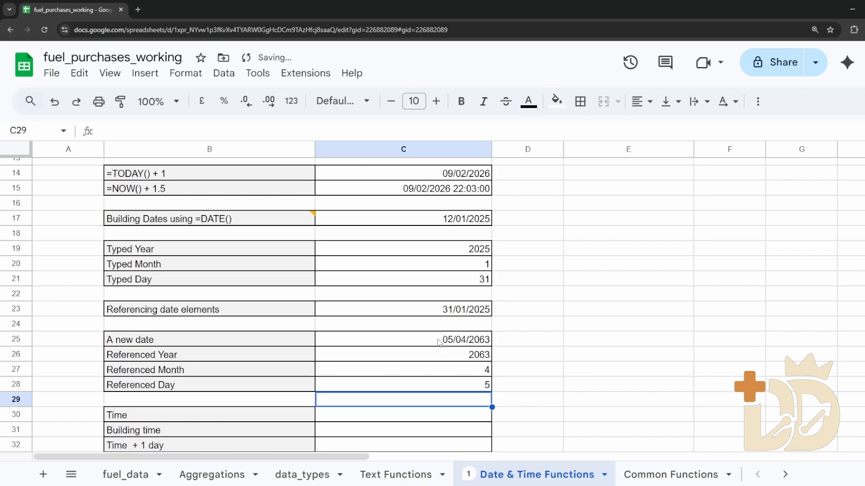
# Step: Check the formulas in C25 to C28 and remove the stray space before the cell reference in C26's YEAR formula
pyautogui.scroll(-2, 444, 352)
pyautogui.click(448, 293)
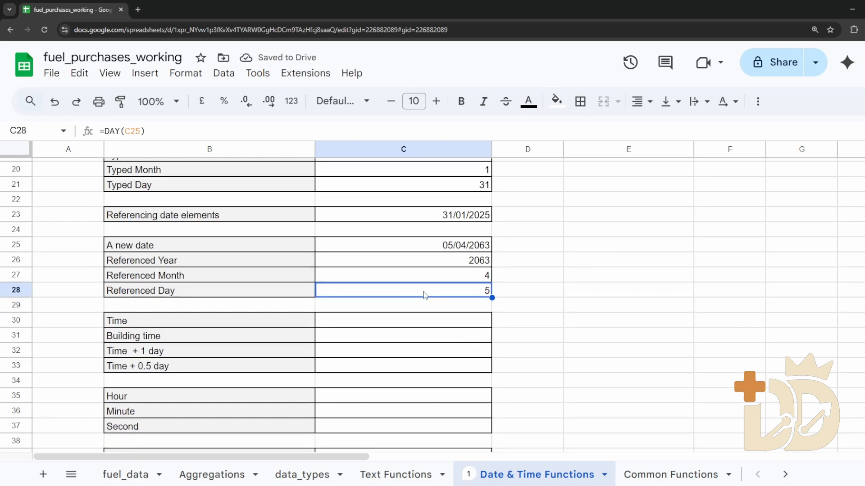
pyautogui.click(407, 248)
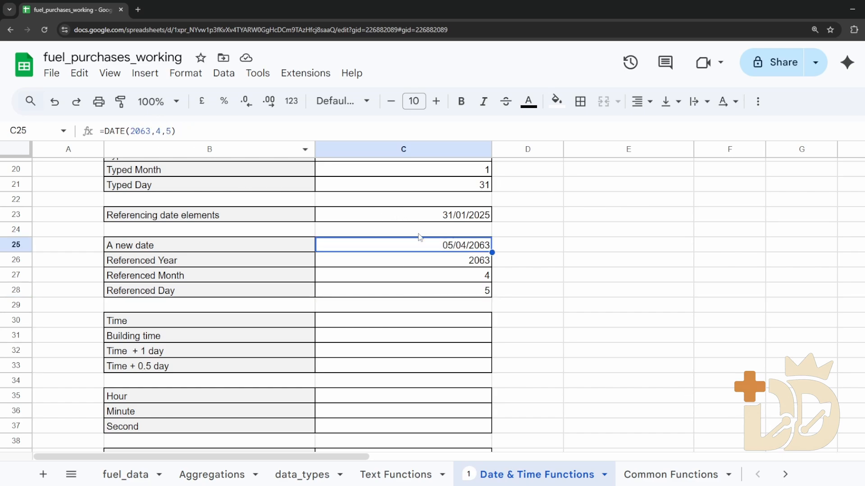
pyautogui.click(437, 264)
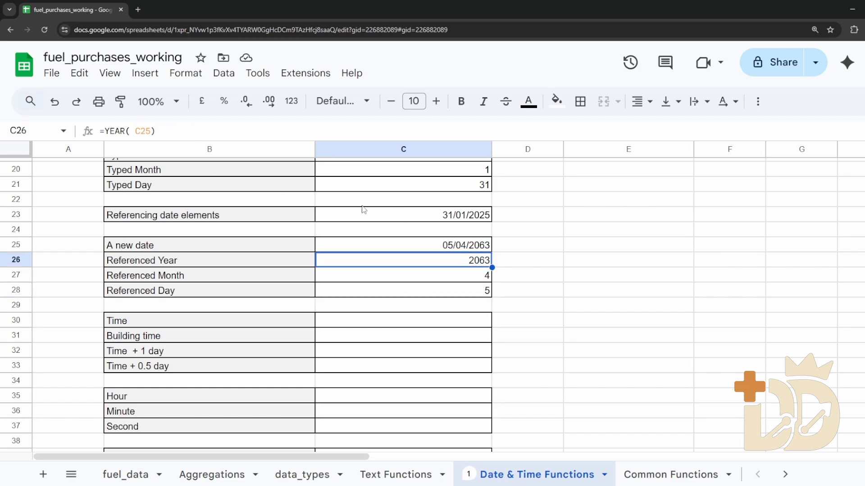
pyautogui.click(417, 279)
pyautogui.click(381, 295)
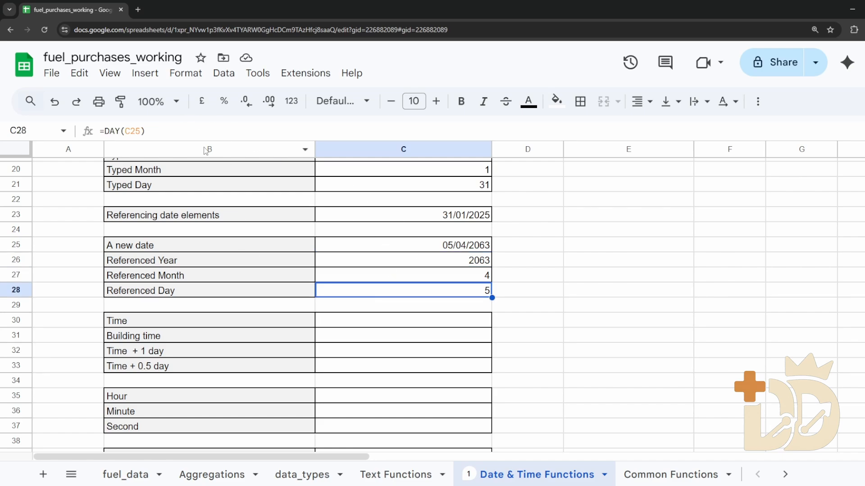
pyautogui.click(383, 264)
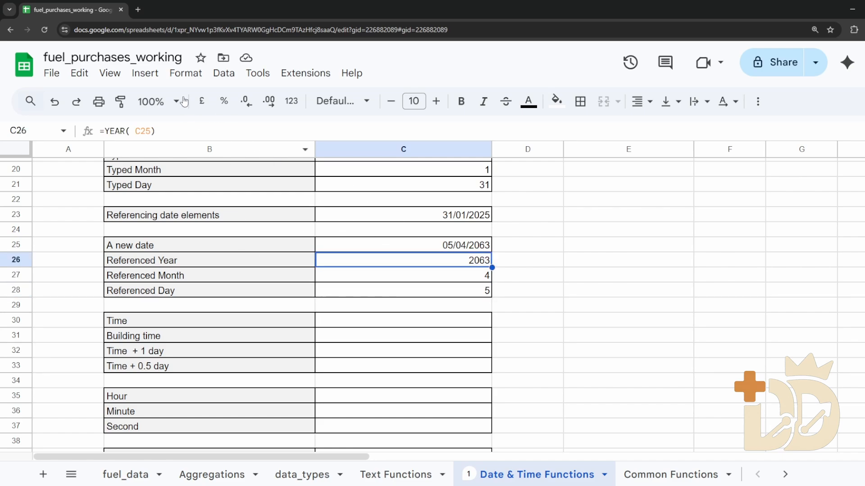
pyautogui.click(139, 130)
pyautogui.press('BackSpace')
pyautogui.press('Return')
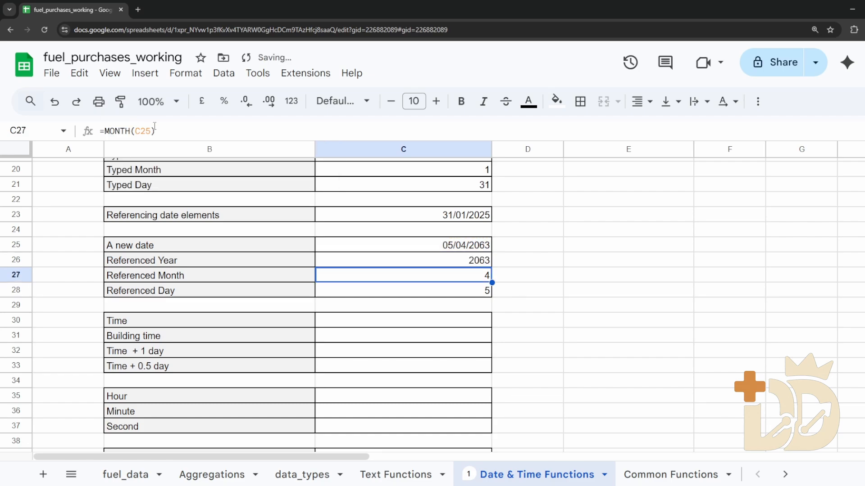
# Step: Enter the time 03:13:59 as a typed value in C30 beside the Time label
pyautogui.press('Up')
pyautogui.press('Down')
pyautogui.press('Down')
pyautogui.press('Down')
pyautogui.press('Down')
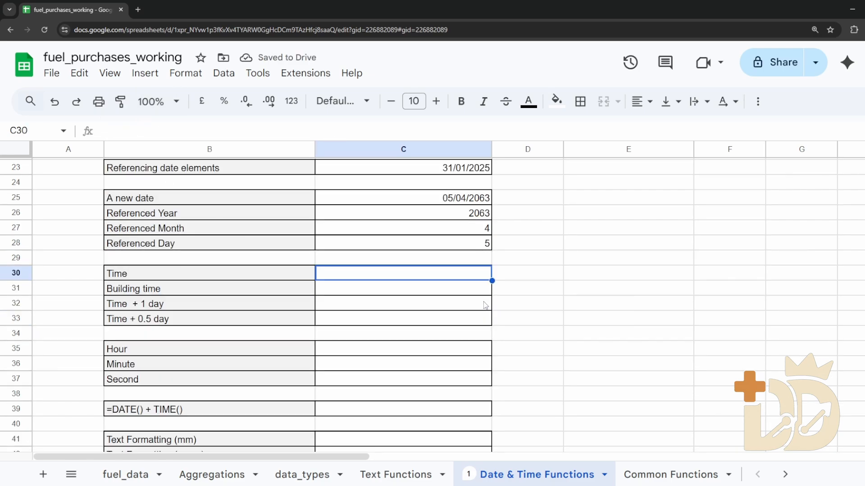
pyautogui.scroll(-1, 486, 306)
pyautogui.click(334, 132)
pyautogui.write('03:L13')
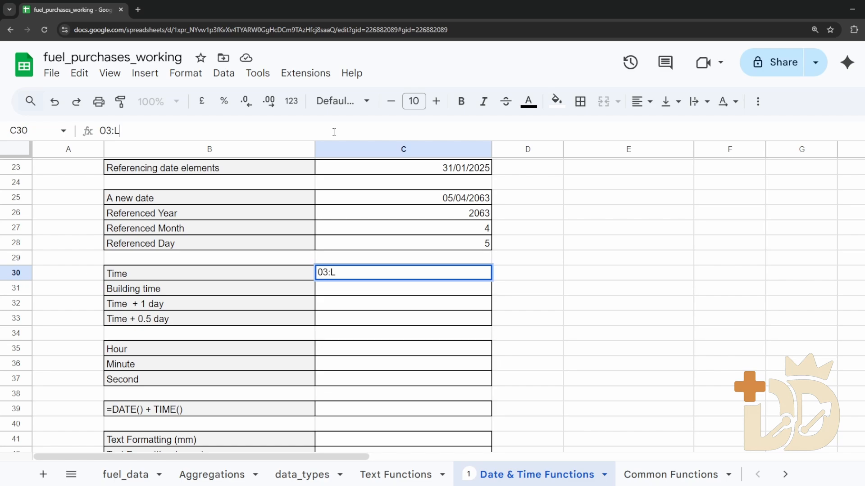
pyautogui.press('BackSpace')
pyautogui.press('BackSpace')
pyautogui.press('BackSpace')
pyautogui.write('13:59')
pyautogui.press('Return')
pyautogui.press('Up')
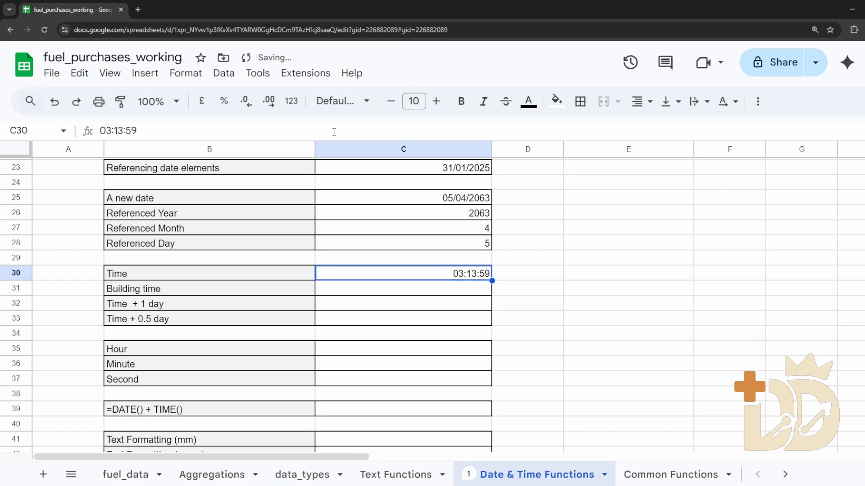
# Step: Build the same time in C31 from its hour, minute and second with the formula =TIME(3,13,59)
pyautogui.scroll(-2, 545, 309)
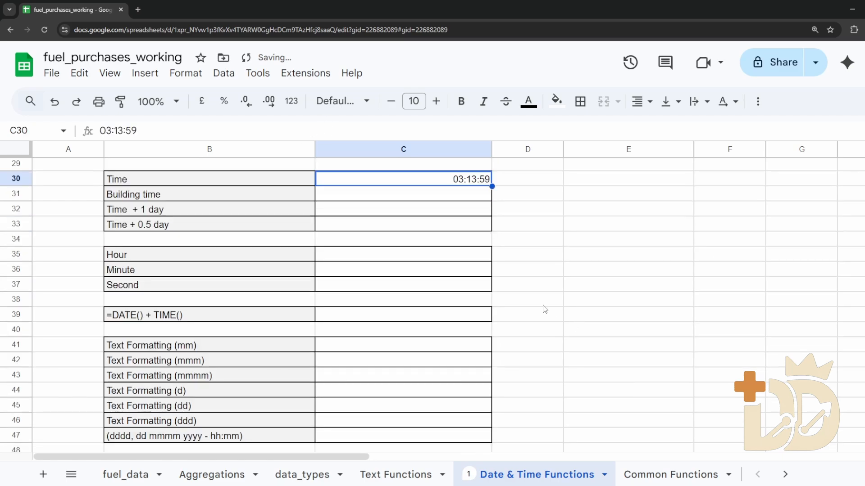
pyautogui.click(477, 201)
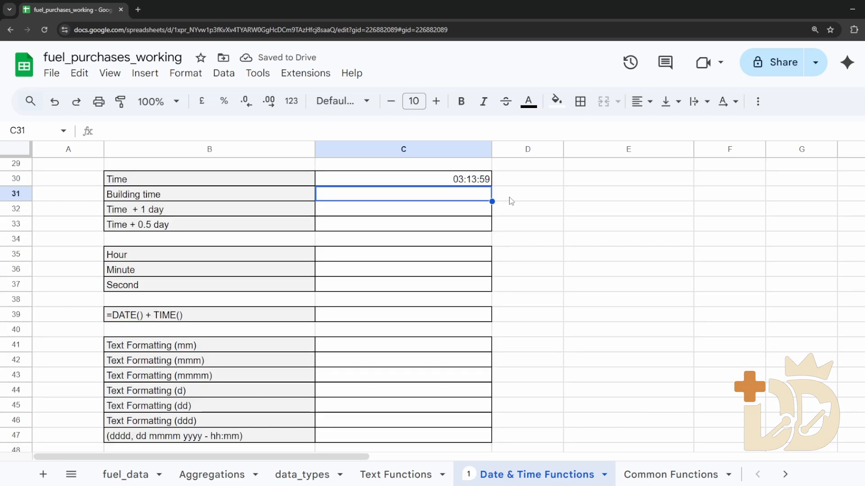
pyautogui.click(369, 128)
pyautogui.write('=TIME(')
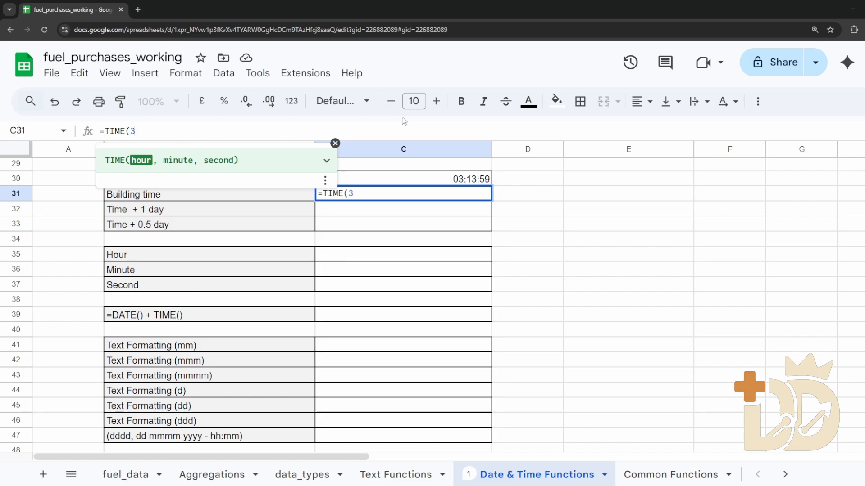
pyautogui.write('3,13,59')
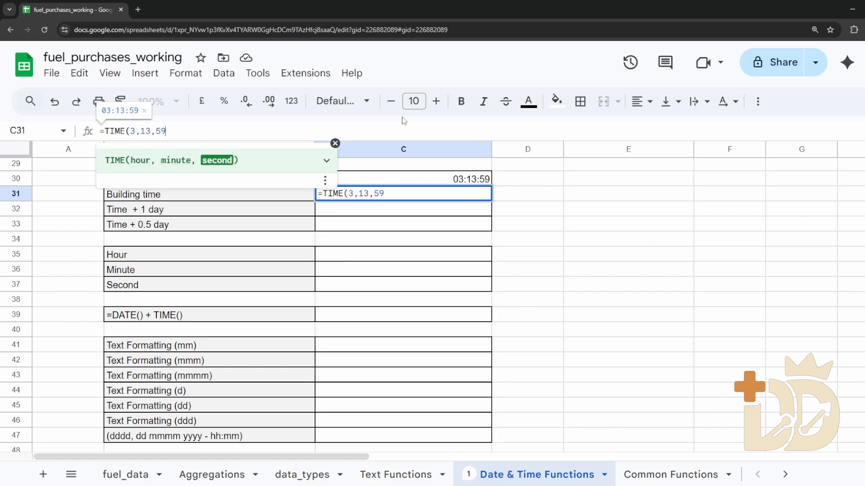
pyautogui.write(')')
pyautogui.press('Return')
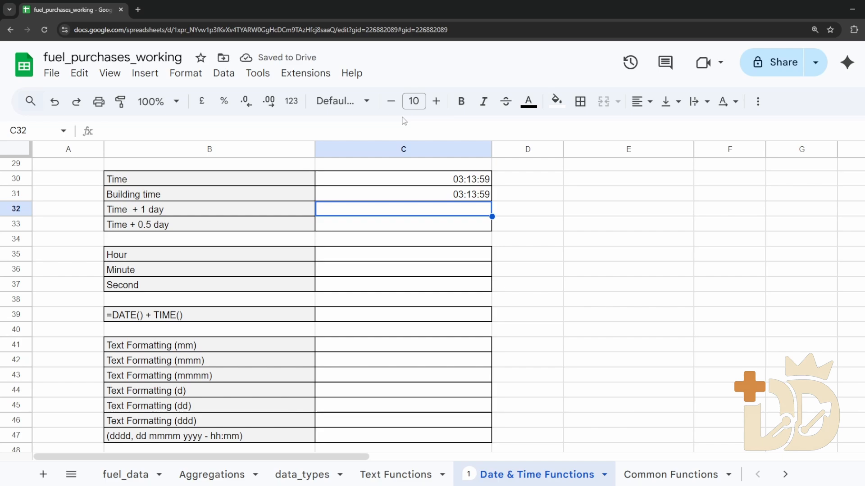
# Step: Add one day to the typed time by entering =C30+1 in C32, without accepting any suggested auto-fill
pyautogui.press('Up')
pyautogui.press('Down')
pyautogui.press('Up')
pyautogui.press('Down')
pyautogui.write('=')
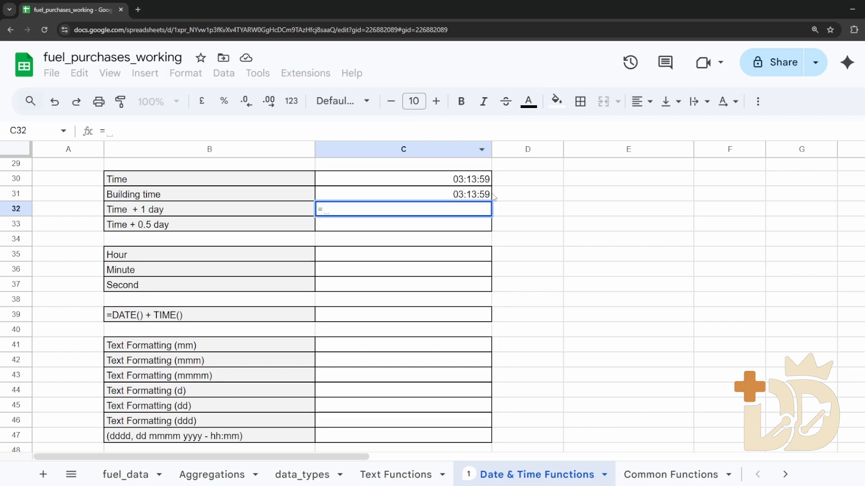
pyautogui.click(445, 179)
pyautogui.write('+1')
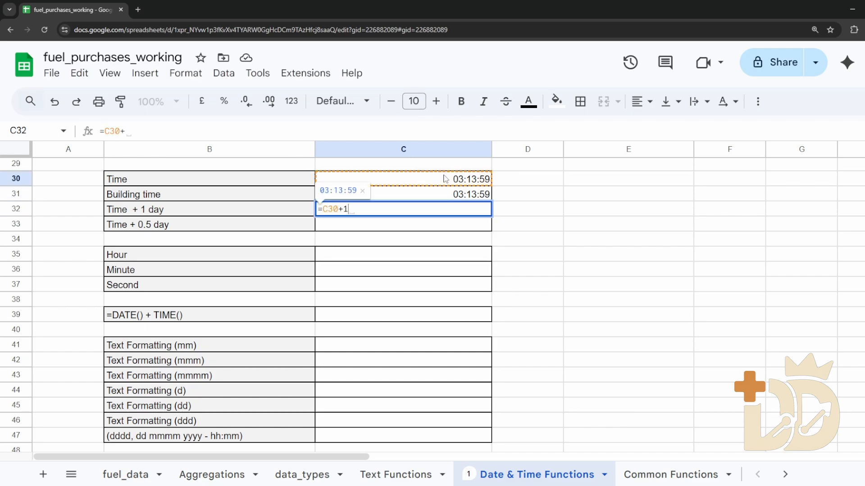
pyautogui.press('Return')
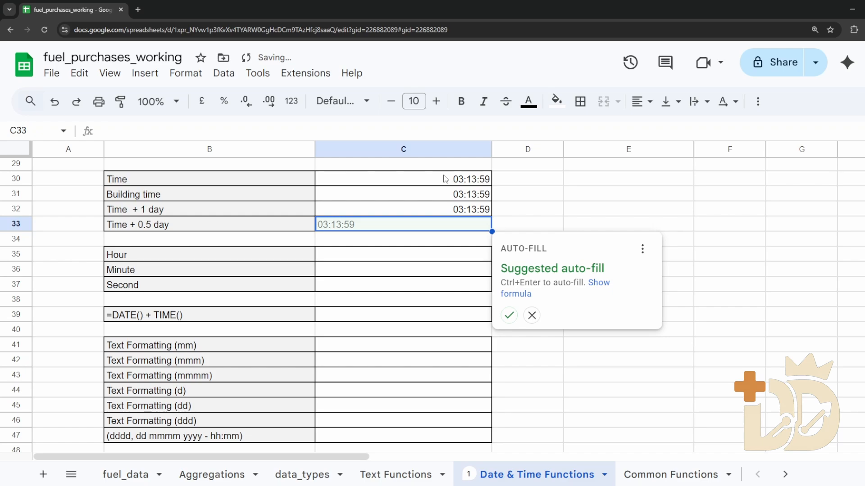
pyautogui.click(609, 214)
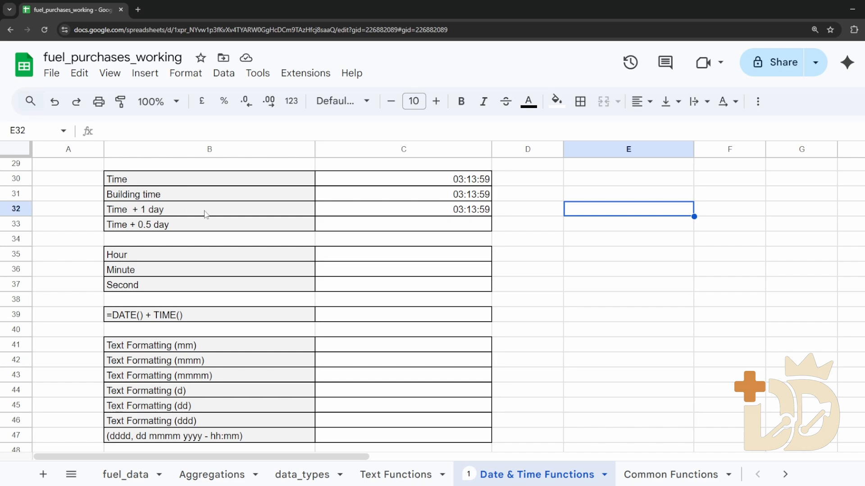
# Step: Copy the one-day addition formula from C32 into the neighbouring cell D32
pyautogui.click(430, 211)
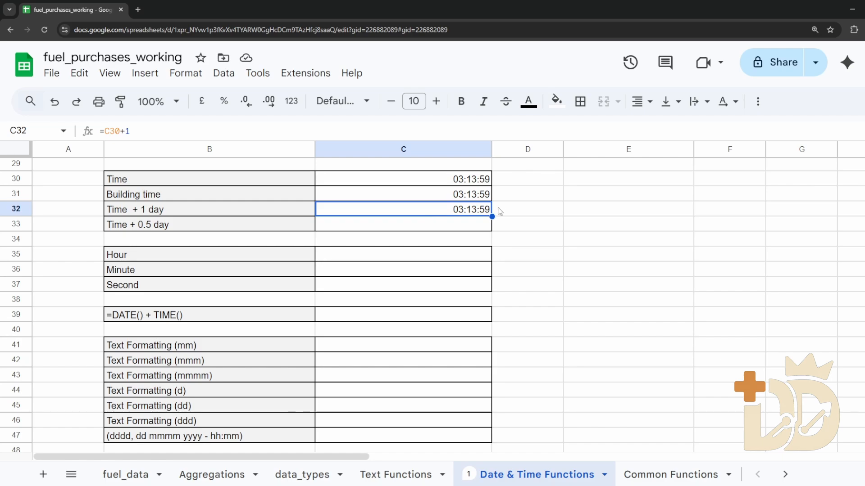
pyautogui.click(521, 212)
pyautogui.click(434, 213)
pyautogui.click(519, 212)
pyautogui.click(434, 212)
pyautogui.click(527, 214)
pyautogui.click(448, 212)
pyautogui.hotkey('ctrl', 'c')
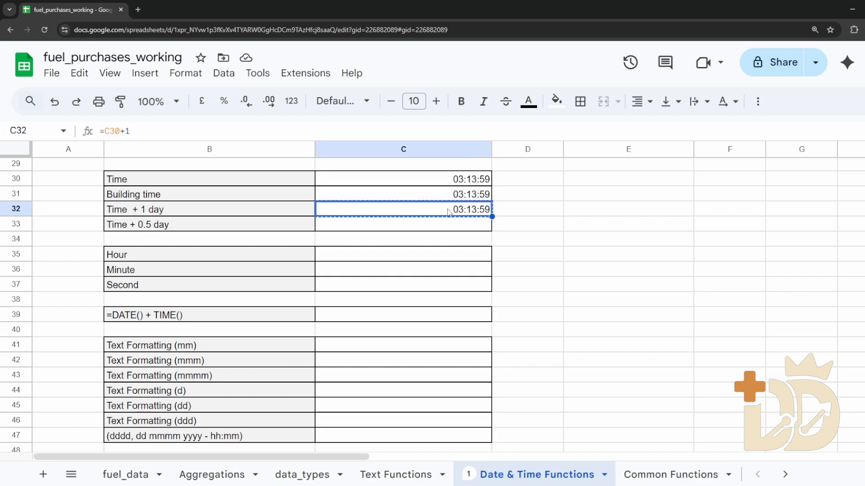
pyautogui.press('Down')
pyautogui.press('Right')
pyautogui.press('Up')
pyautogui.hotkey('ctrl', 'v')
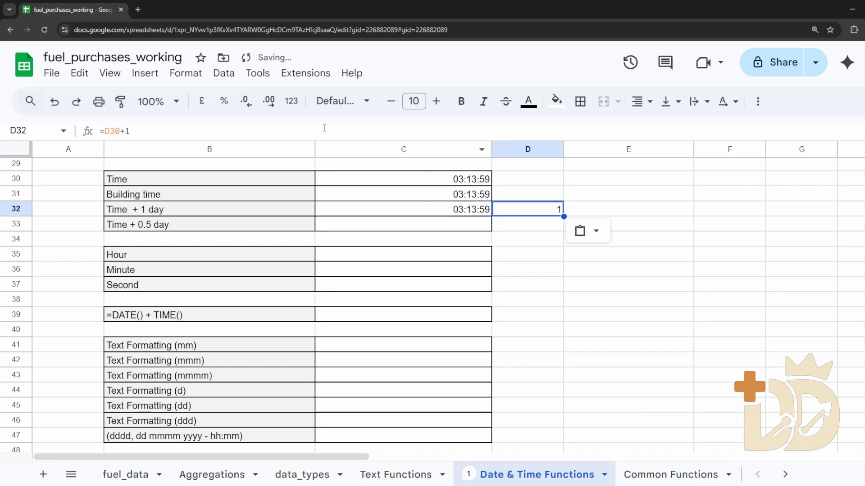
# Step: Format D32 as a number with five decimal places
pyautogui.click(292, 101)
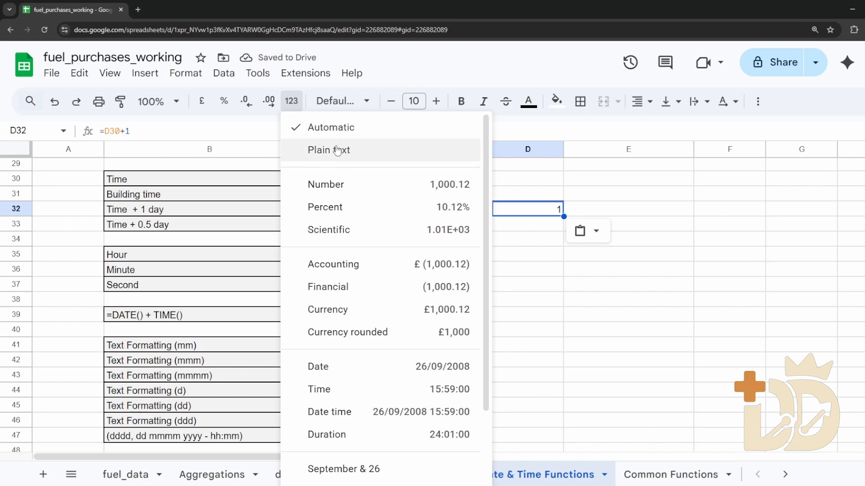
pyautogui.click(331, 185)
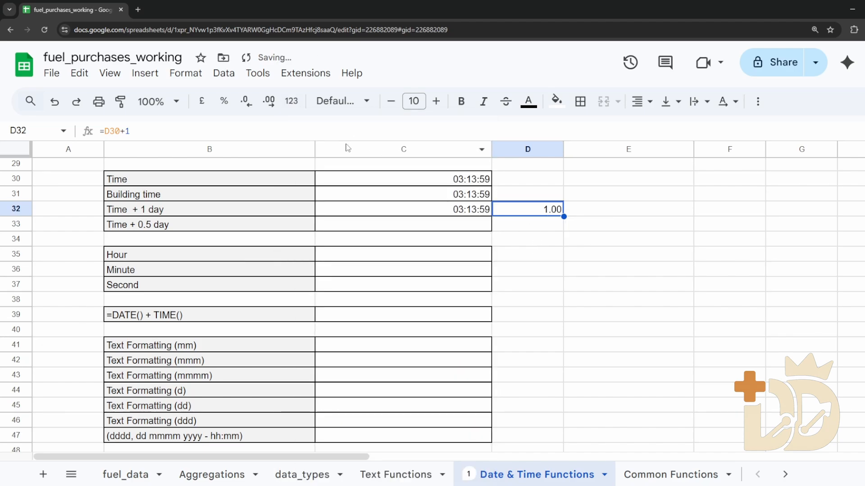
pyautogui.click(269, 104)
pyautogui.click(270, 103)
# Step: Correct the cell reference in D32 so its formula reads =C30+1
pyautogui.click(111, 131)
pyautogui.press('BackSpace')
pyautogui.write('C')
pyautogui.press('Return')
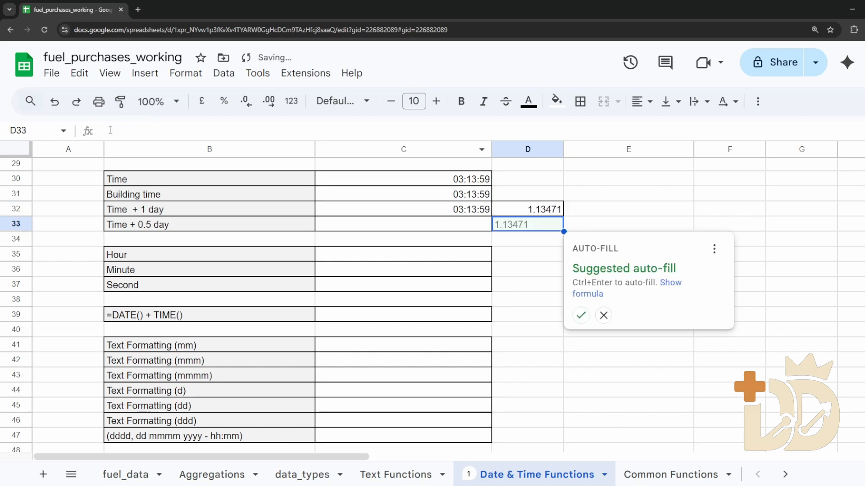
# Step: Clear the helper calculation from D32 and remove its leftover cell border
pyautogui.click(506, 212)
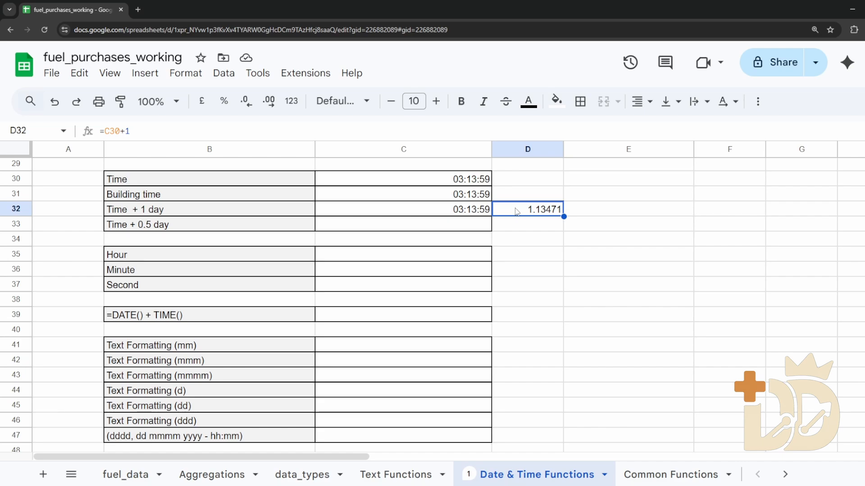
pyautogui.press('Delete')
pyautogui.press('Return')
pyautogui.press('Return')
pyautogui.press('Up')
pyautogui.press('Left')
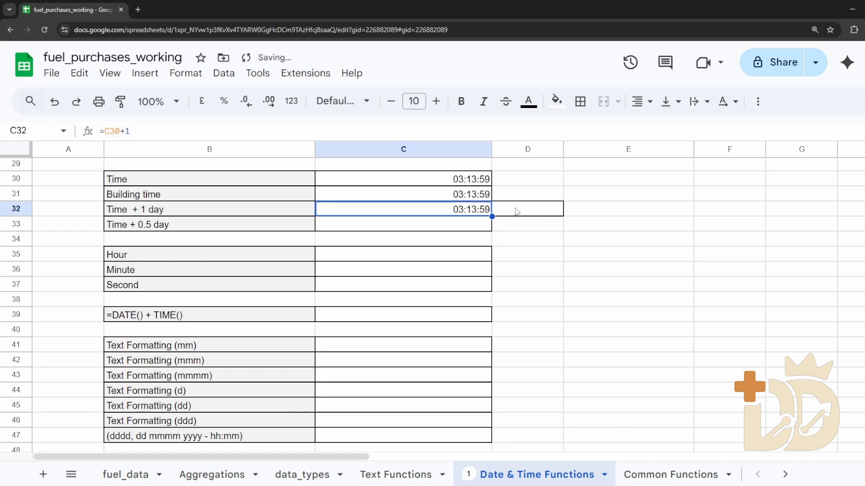
pyautogui.press('Down')
pyautogui.press('Up')
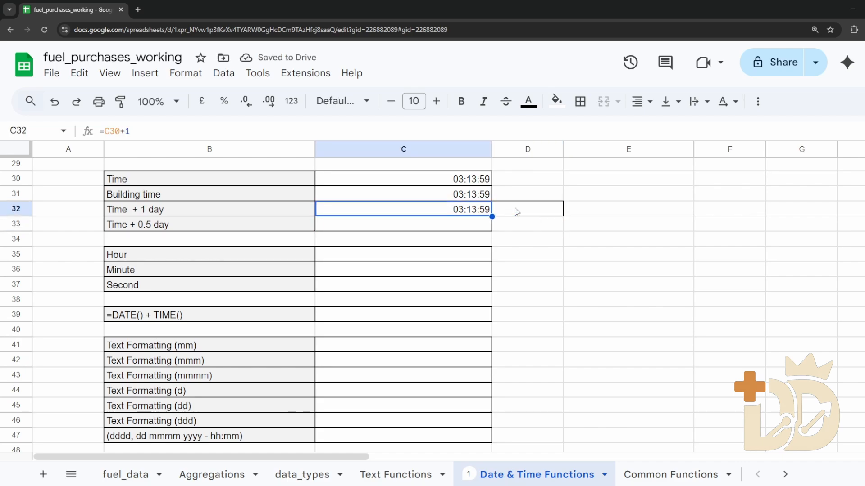
pyautogui.click(517, 212)
pyautogui.rightClick(515, 211)
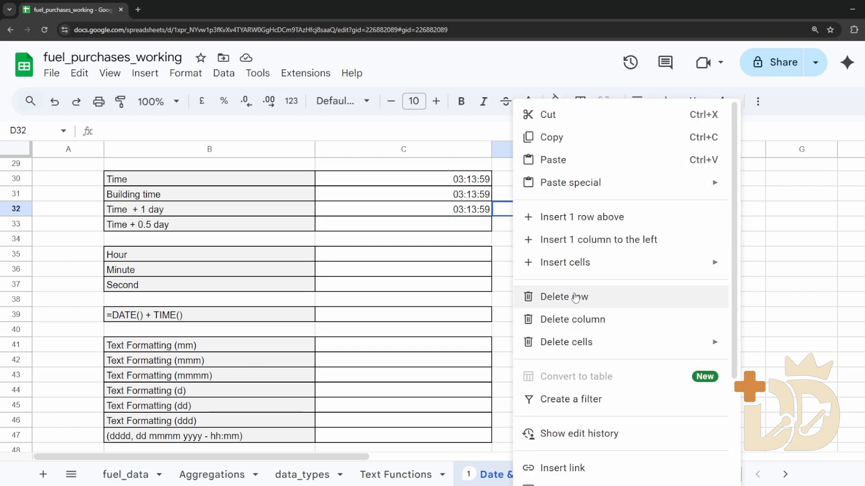
pyautogui.click(477, 347)
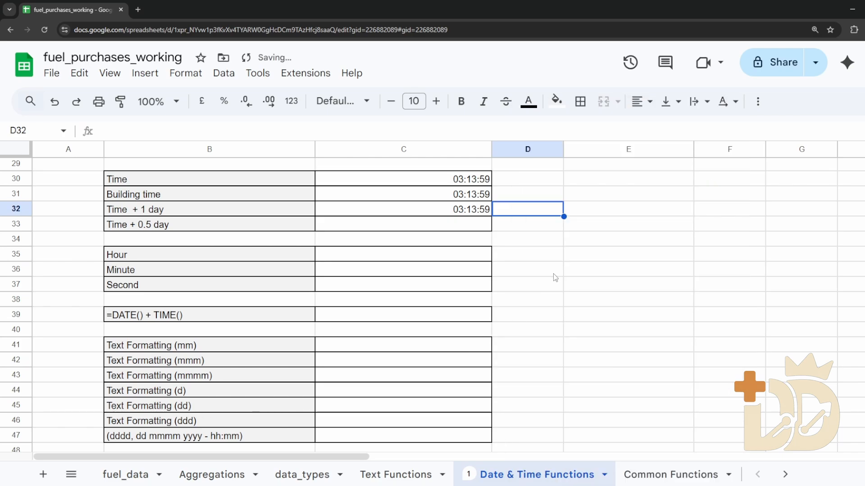
# Step: Add half a day to the built time by entering =C31+0.5 in C33
pyautogui.click(449, 227)
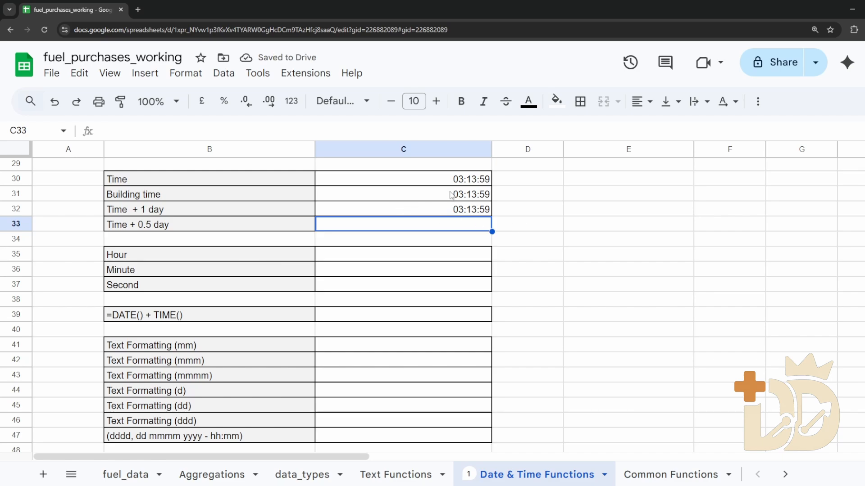
pyautogui.write('=')
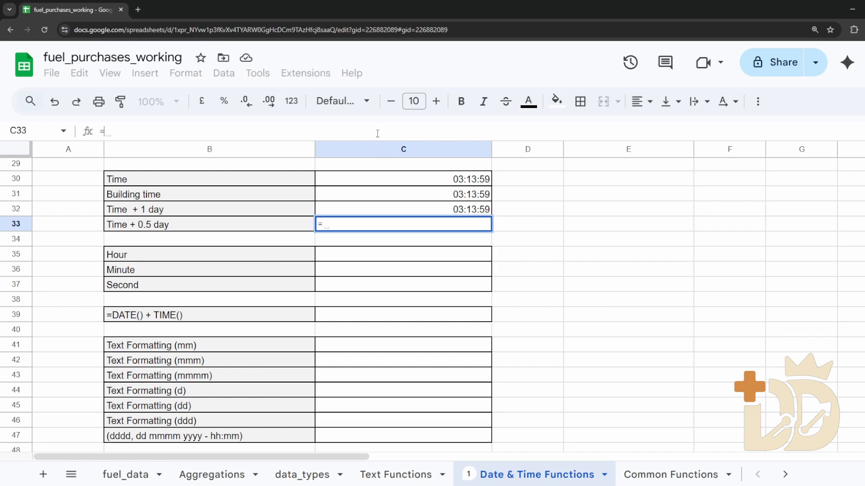
pyautogui.click(433, 176)
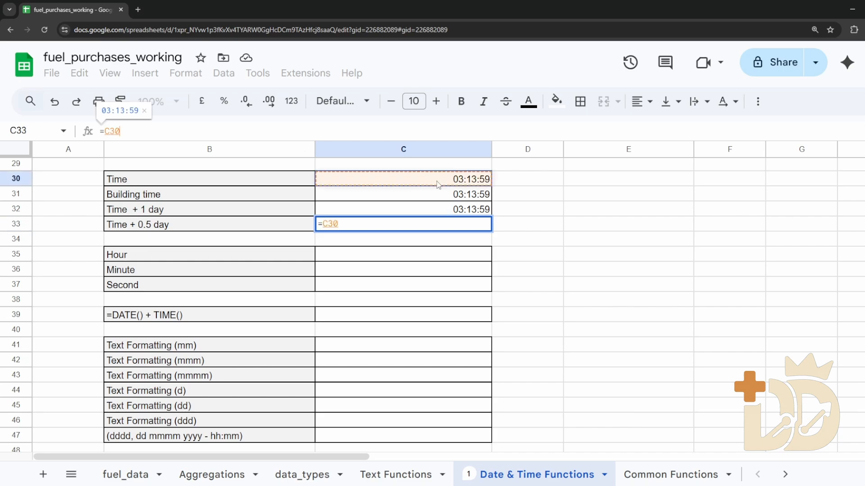
pyautogui.click(441, 196)
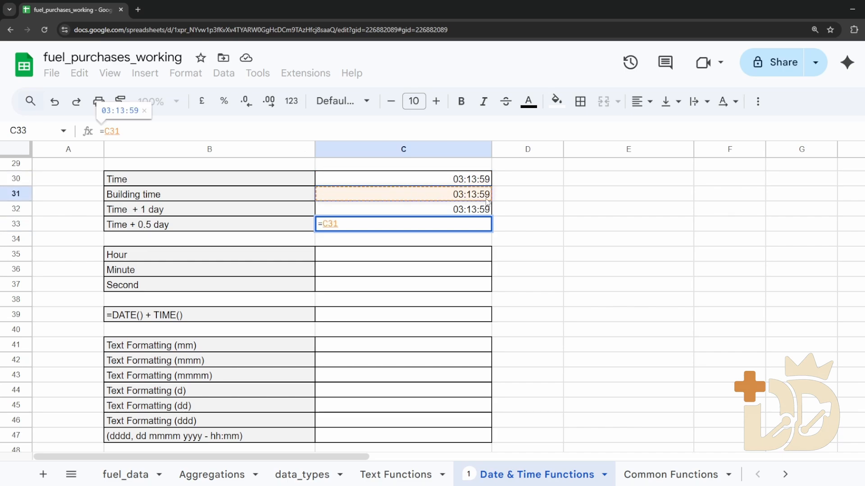
pyautogui.write('+0.5')
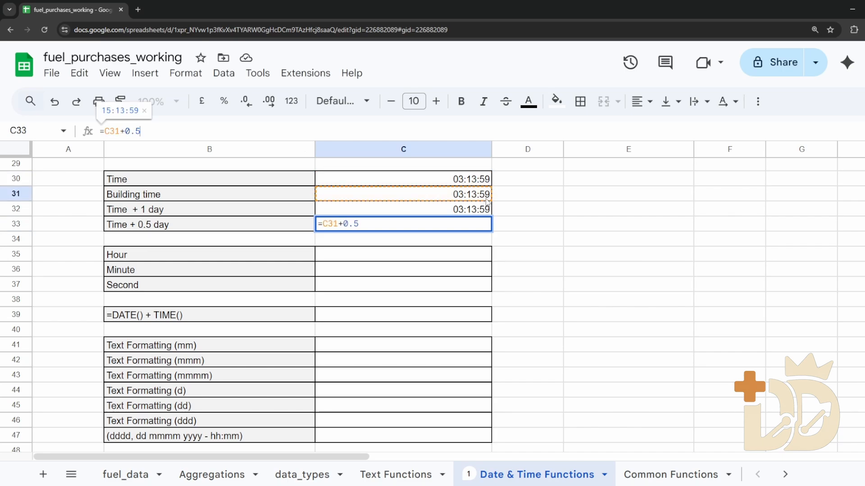
pyautogui.press('Return')
pyautogui.press('Up')
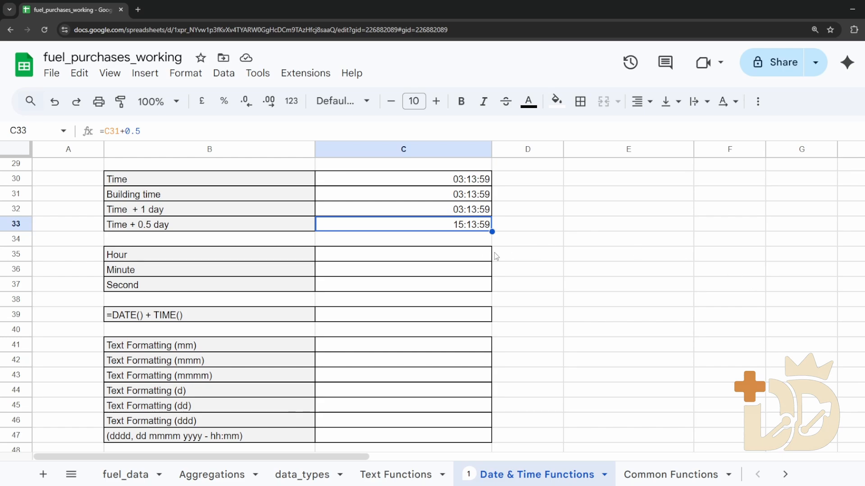
# Step: Extract the hour of the built time into C35 with an HOUR formula referencing C31
pyautogui.click(460, 256)
pyautogui.click(340, 131)
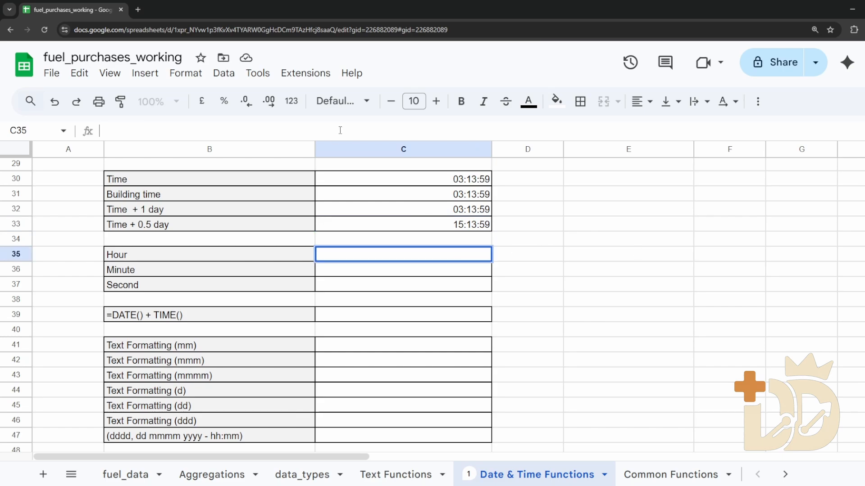
pyautogui.write('=HOUR(')
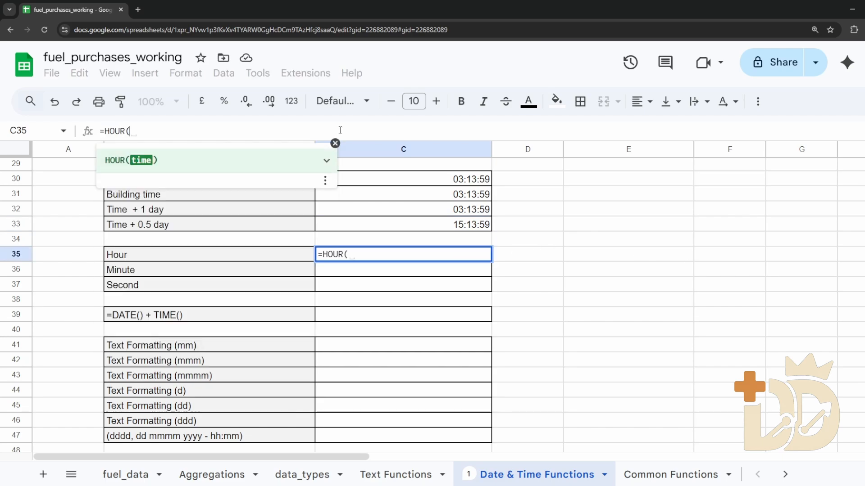
pyautogui.click(417, 196)
pyautogui.press('Return')
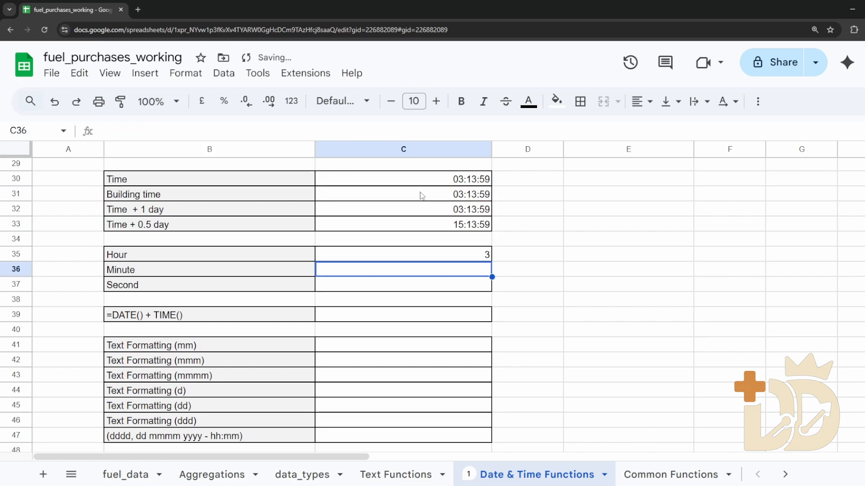
# Step: Extract the minute of the built time into C36 with a MINUTE formula referencing C31
pyautogui.write('=')
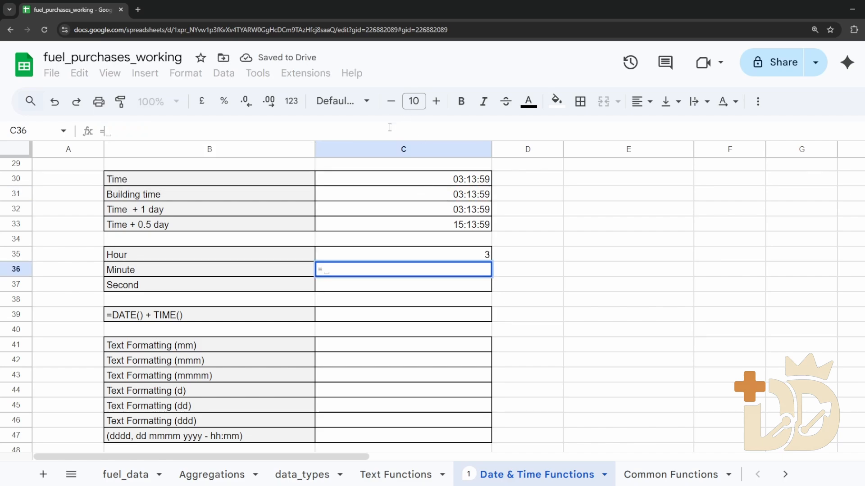
pyautogui.write('MO')
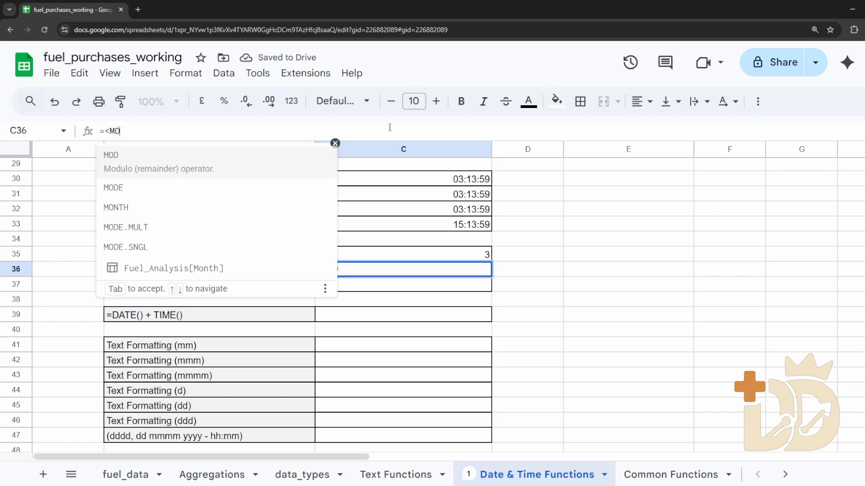
pyautogui.press('BackSpace')
pyautogui.write('IN')
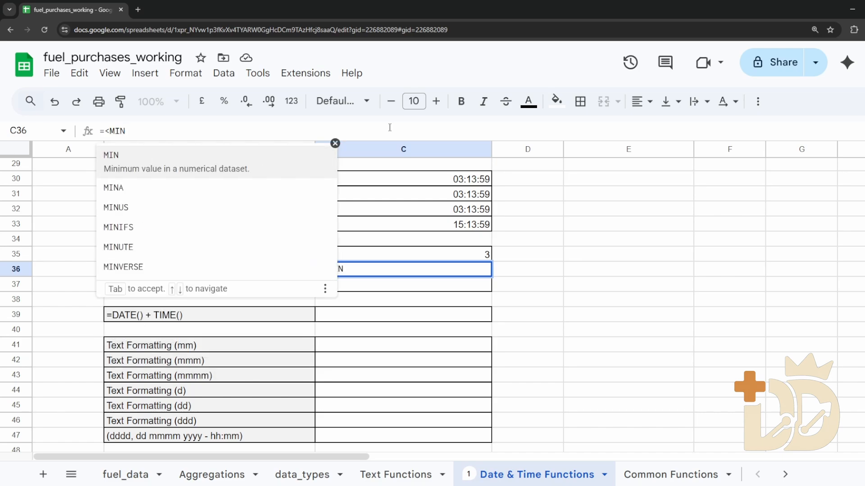
pyautogui.press('Down')
pyautogui.press('Down')
pyautogui.press('Down')
pyautogui.press('Down')
pyautogui.press('Tab')
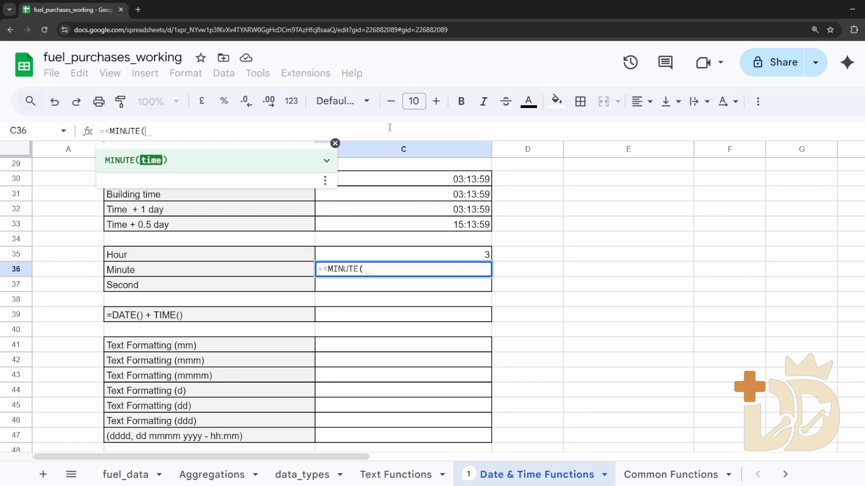
pyautogui.click(437, 194)
pyautogui.press('Return')
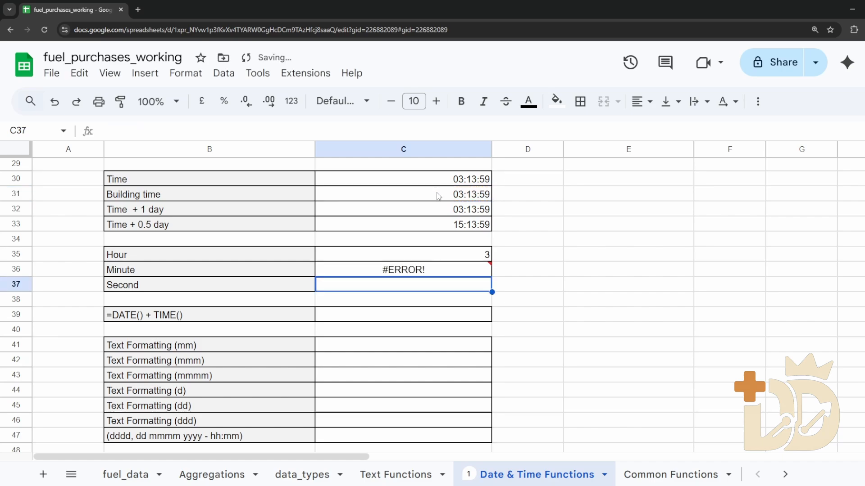
# Step: Remove the stray < character from the formula in C36 so it reads =MINUTE(C31)
pyautogui.click(423, 274)
pyautogui.doubleClick(423, 274)
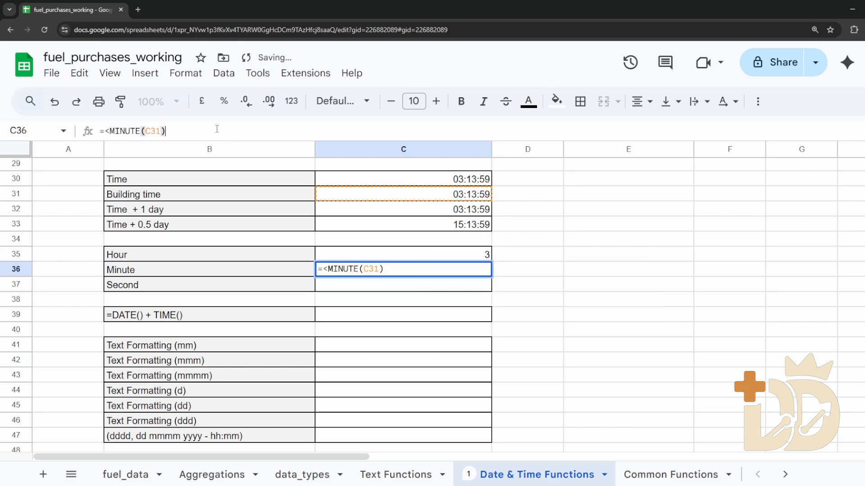
pyautogui.click(110, 131)
pyautogui.press('BackSpace')
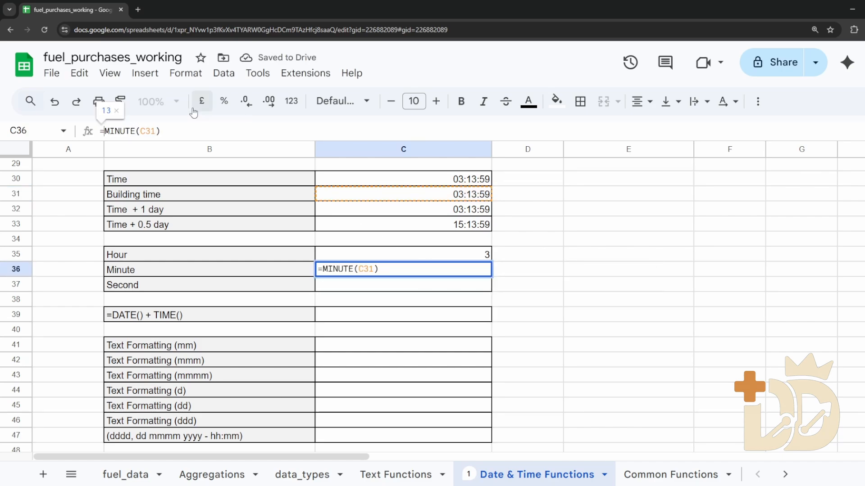
pyautogui.press('Return')
# Step: Extract the seconds of the time into C37 with a SECOND formula referencing C30
pyautogui.write('=')
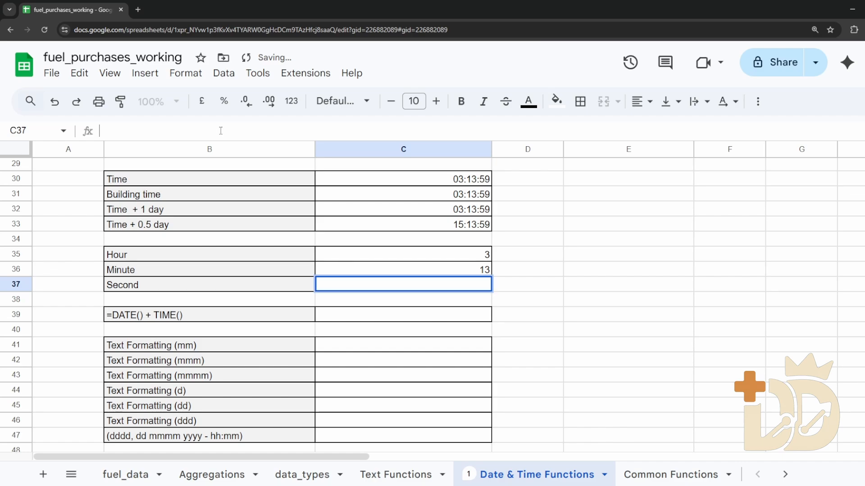
pyautogui.write('SECOND(')
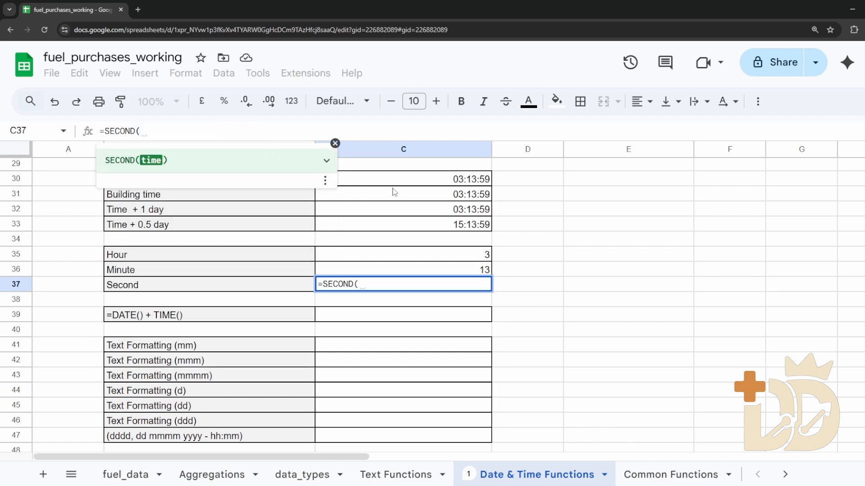
pyautogui.click(423, 183)
pyautogui.press('Return')
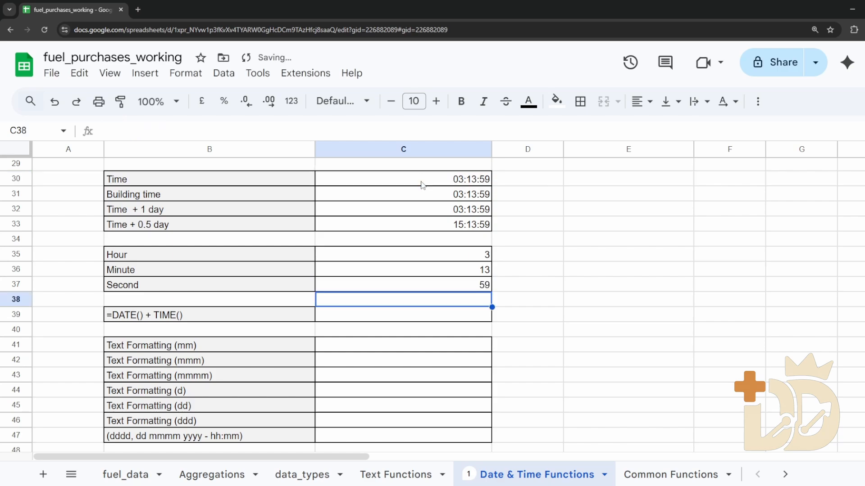
# Step: Review the hour, minute and second formulas in C35 to C37
pyautogui.press('Up')
pyautogui.press('Up')
pyautogui.press('Up')
pyautogui.press('Down')
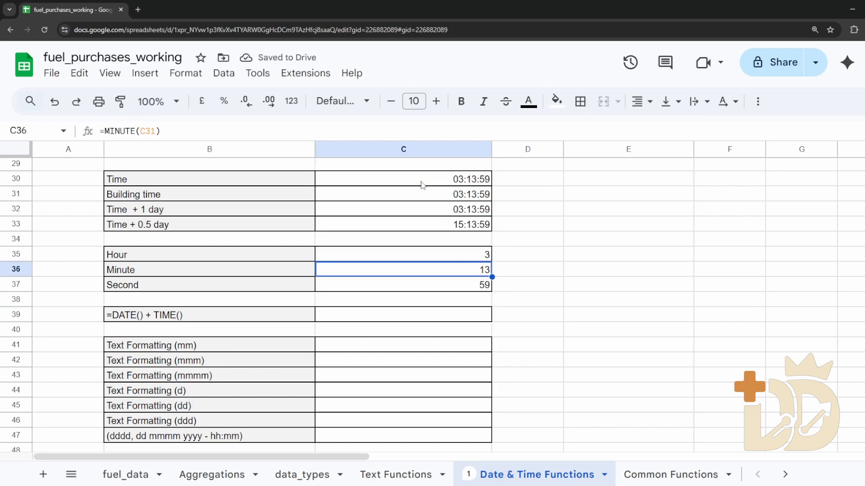
pyautogui.press('Down')
pyautogui.press('Down')
pyautogui.press('Up')
pyautogui.press('Up')
pyautogui.press('Up')
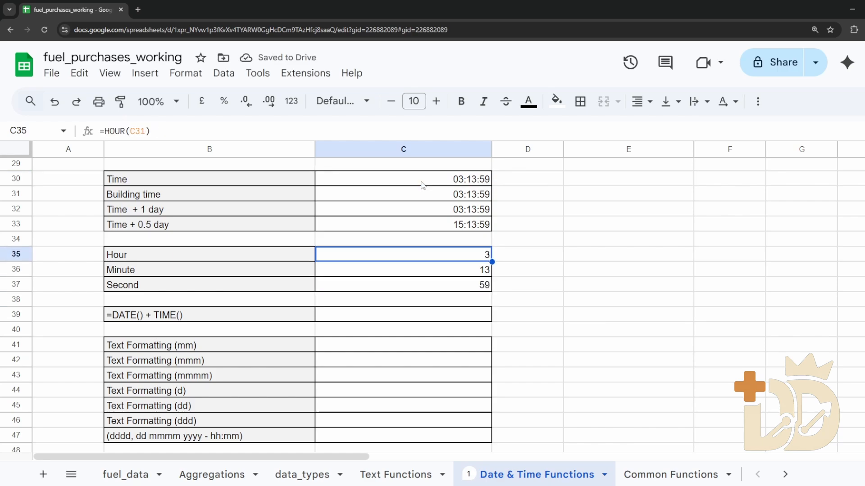
# Step: Combine a date and a time in C39 by entering =DATE(1955,11,5) + TIME(10,4,00)
pyautogui.press('Down')
pyautogui.press('Down')
pyautogui.press('Down')
pyautogui.press('Down')
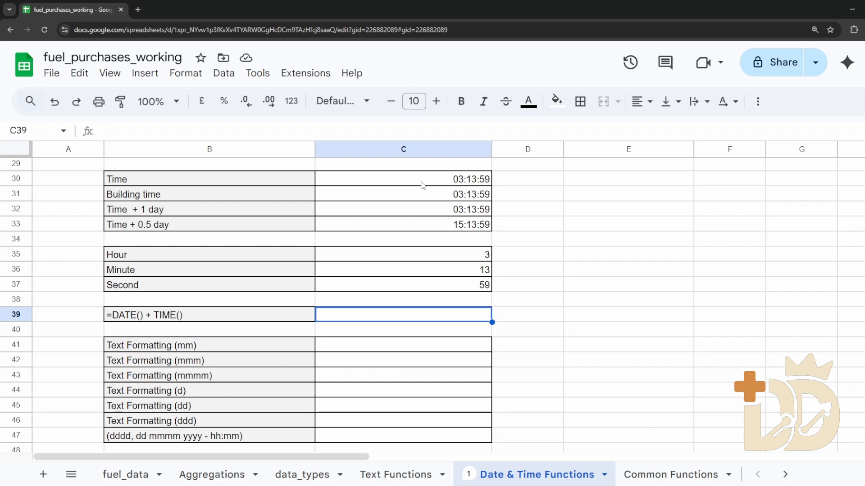
pyautogui.write('=DATE(')
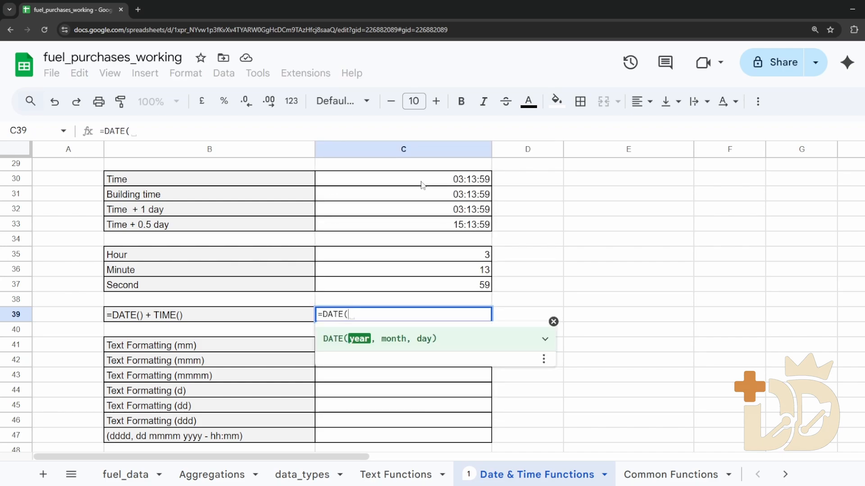
pyautogui.write('1955,1')
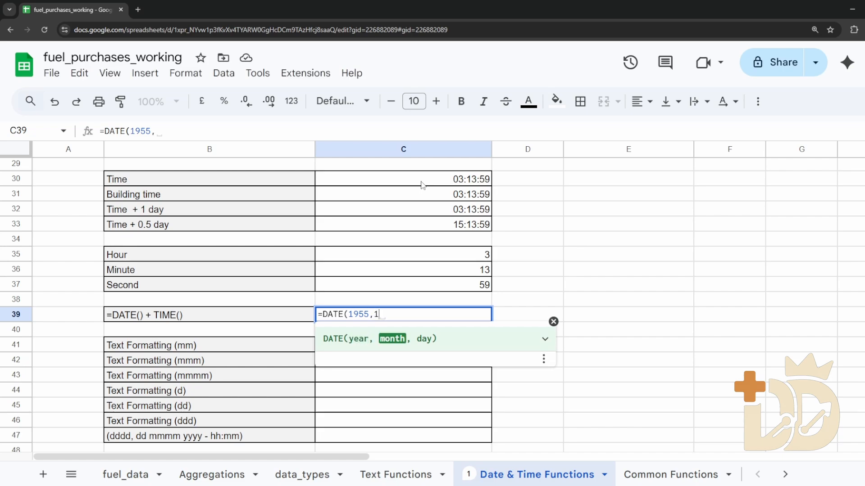
pyautogui.write('1,5')
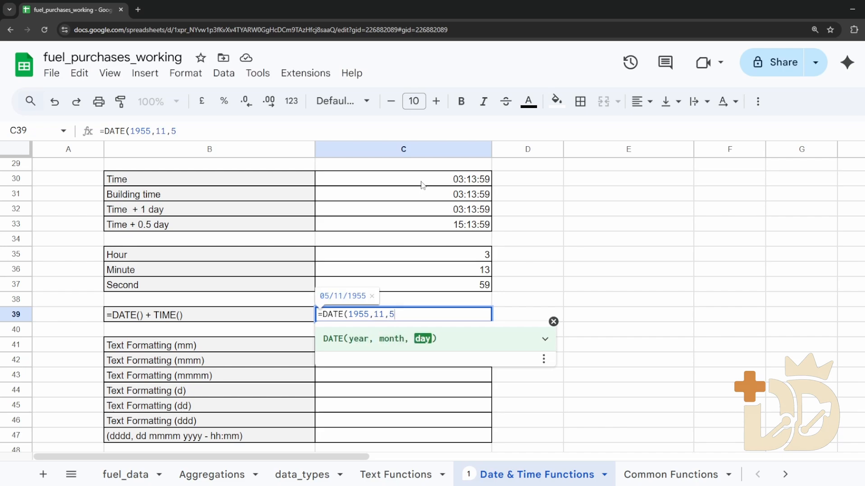
pyautogui.write(')')
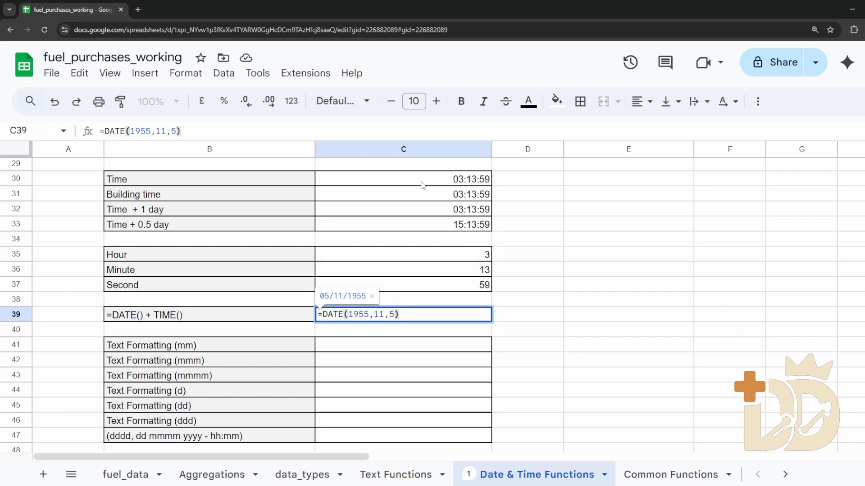
pyautogui.write(' + ')
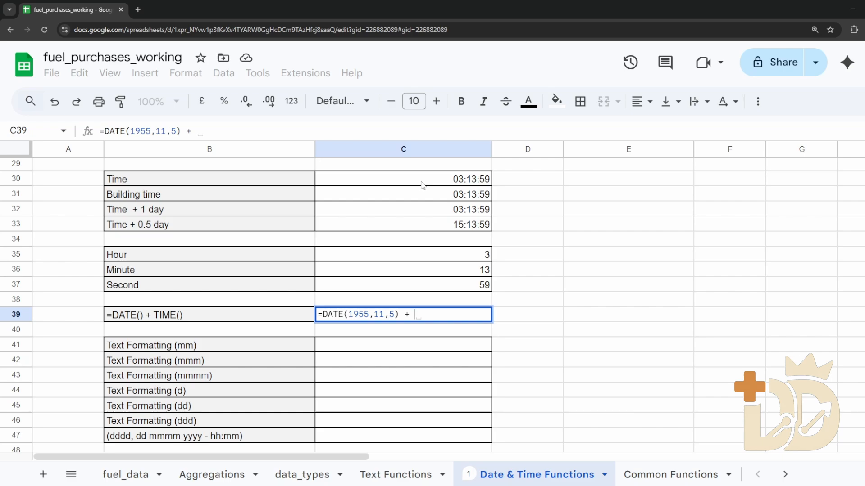
pyautogui.write('TIME(')
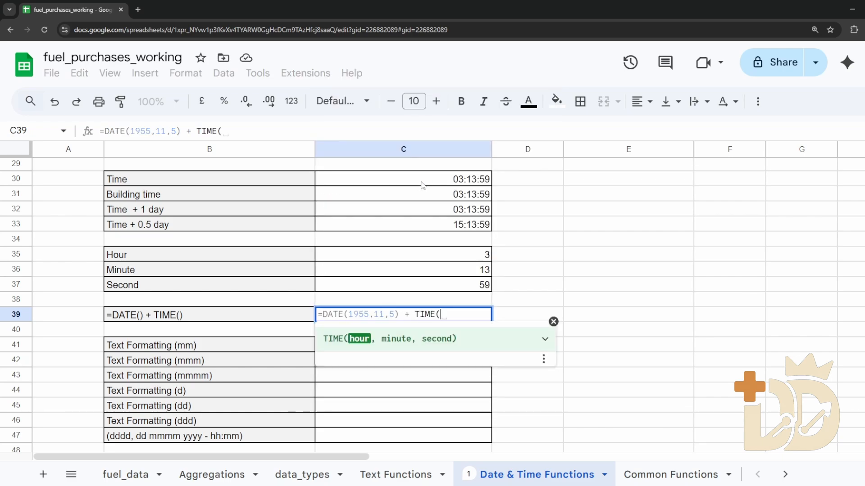
pyautogui.write('10,')
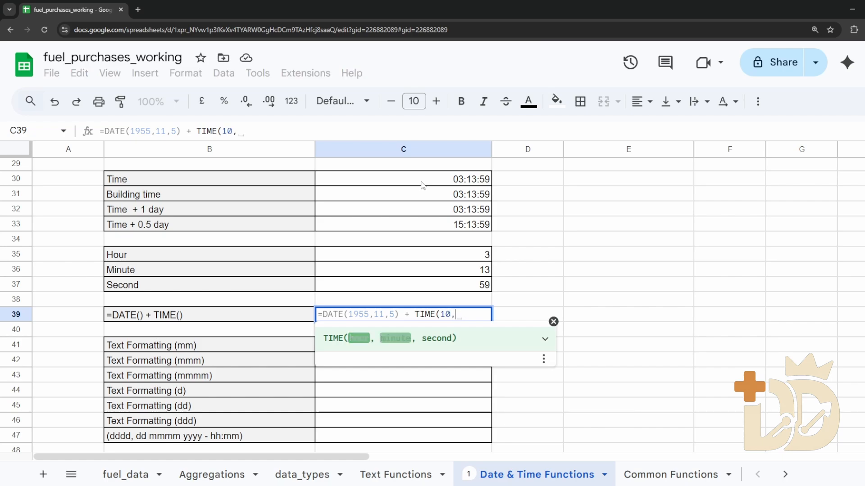
pyautogui.write('4,00)')
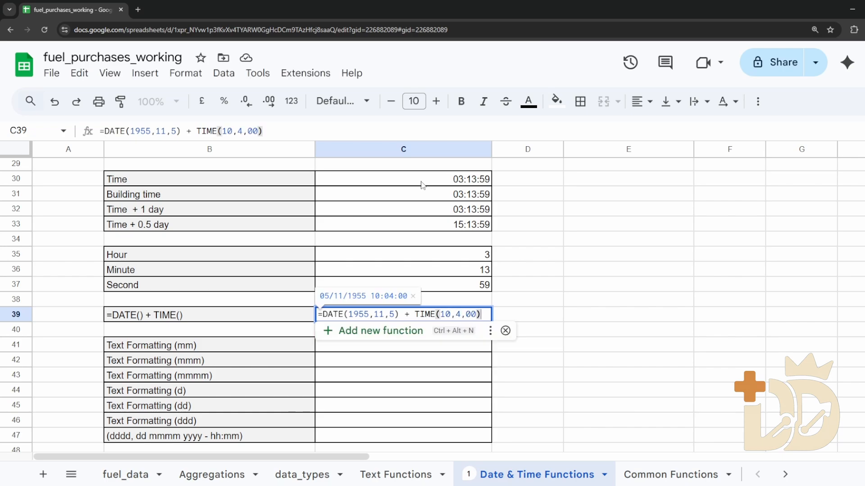
pyautogui.press('Return')
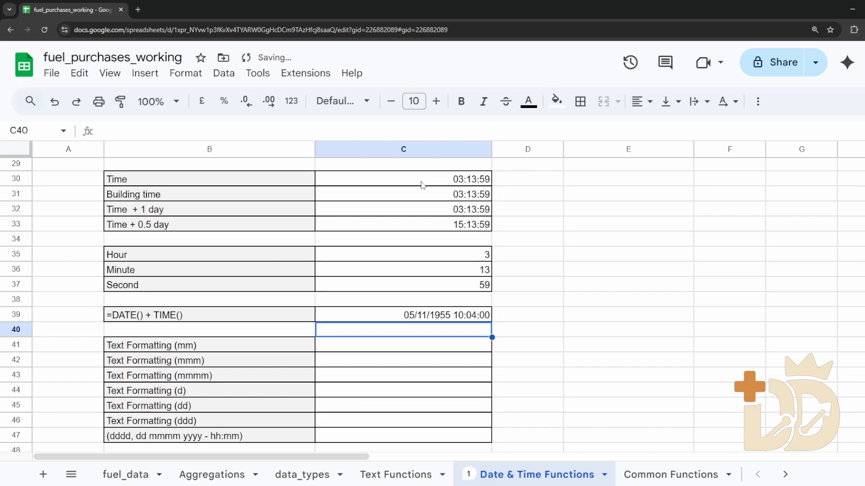
pyautogui.press('Up')
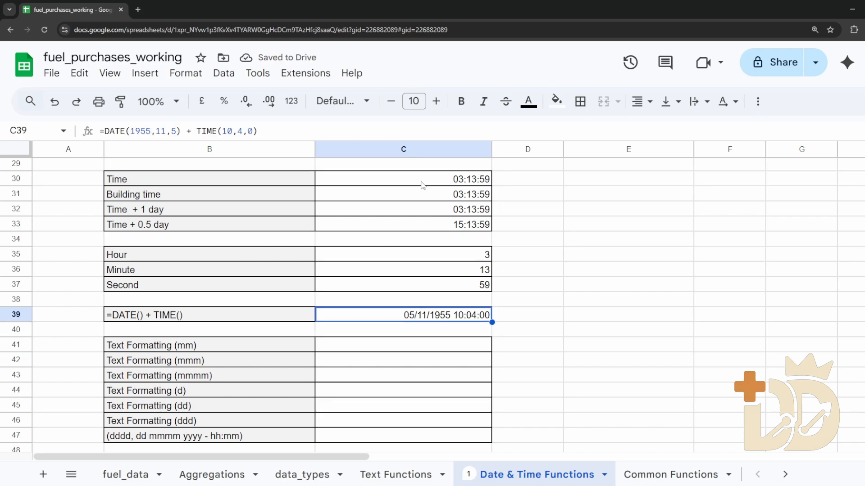
# Step: Format the combined date and time as a two-digit month in C41 with =TEXT(C39, "mm")
pyautogui.press('Down')
pyautogui.press('Down')
pyautogui.press('Down')
pyautogui.press('Up')
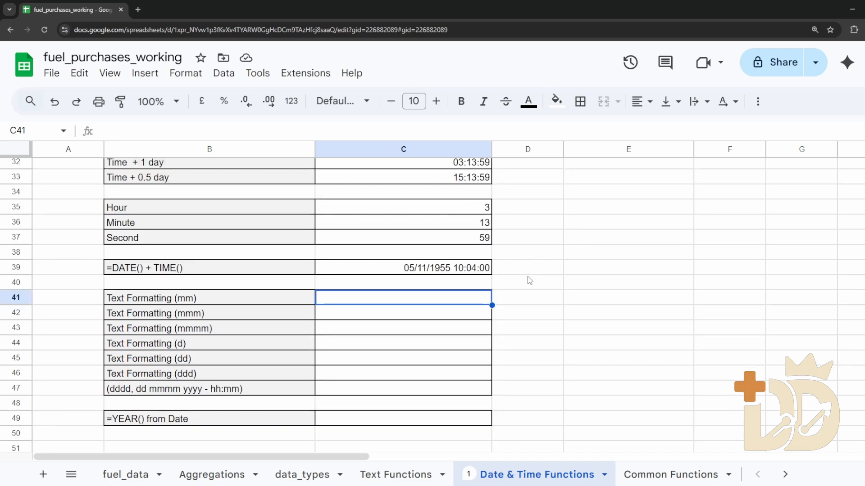
pyautogui.scroll(-1, 524, 282)
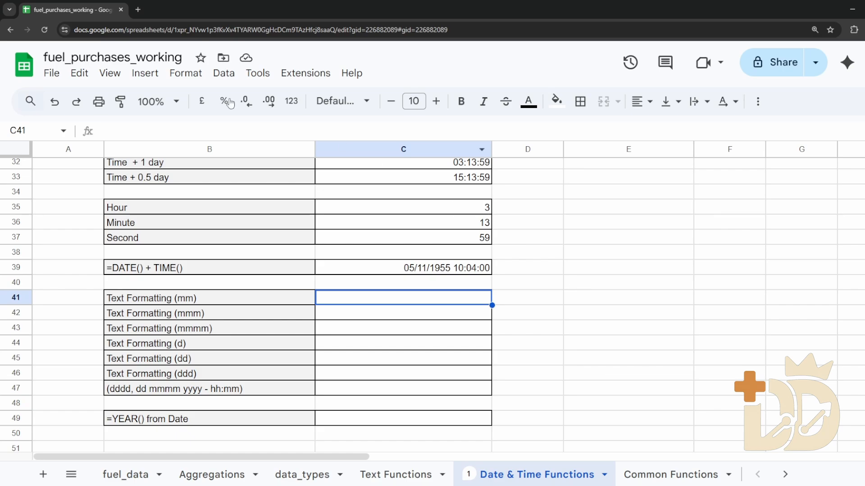
pyautogui.click(240, 131)
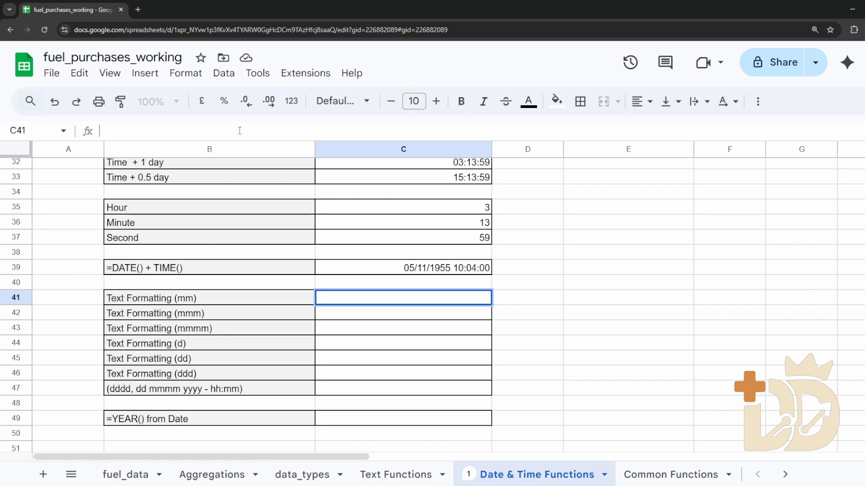
pyautogui.write('=TEXT')
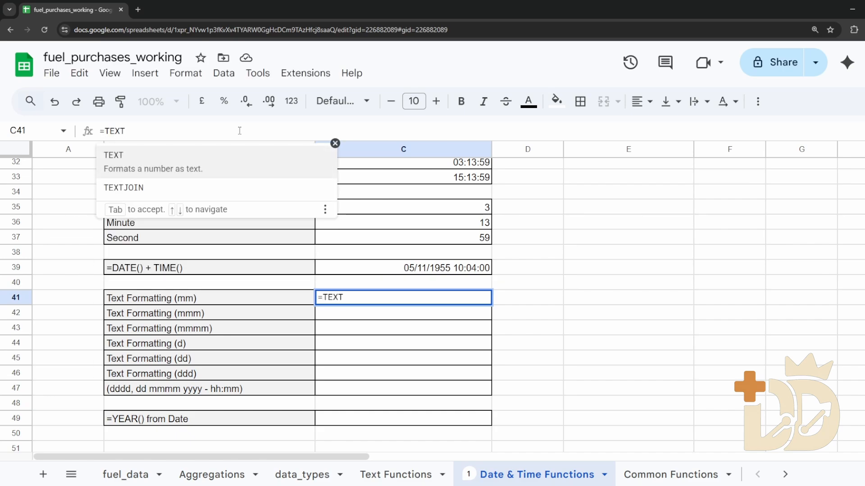
pyautogui.write('(')
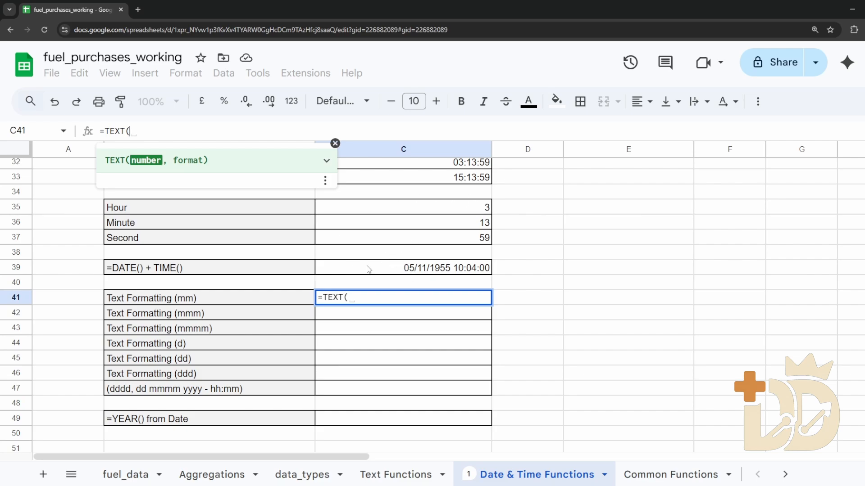
pyautogui.click(388, 269)
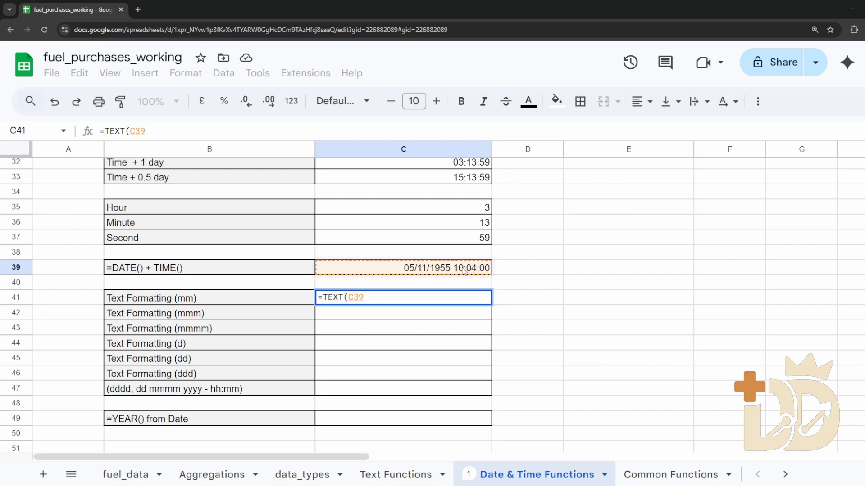
pyautogui.click(154, 132)
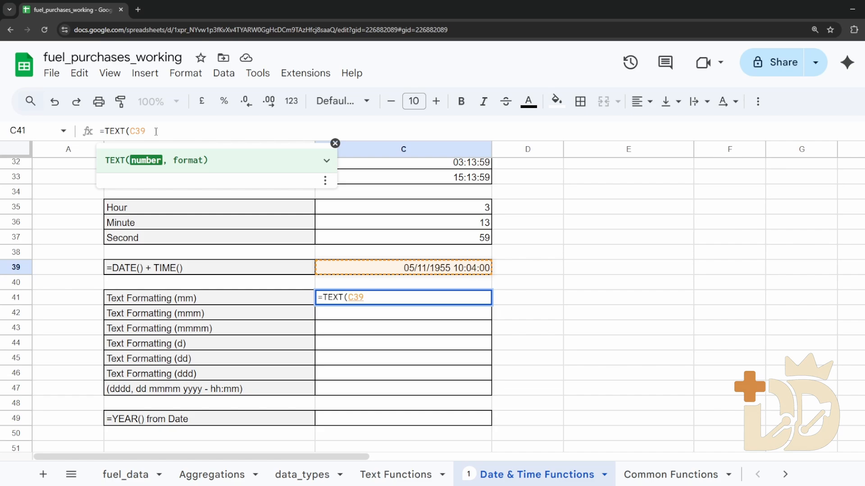
pyautogui.write(', ')
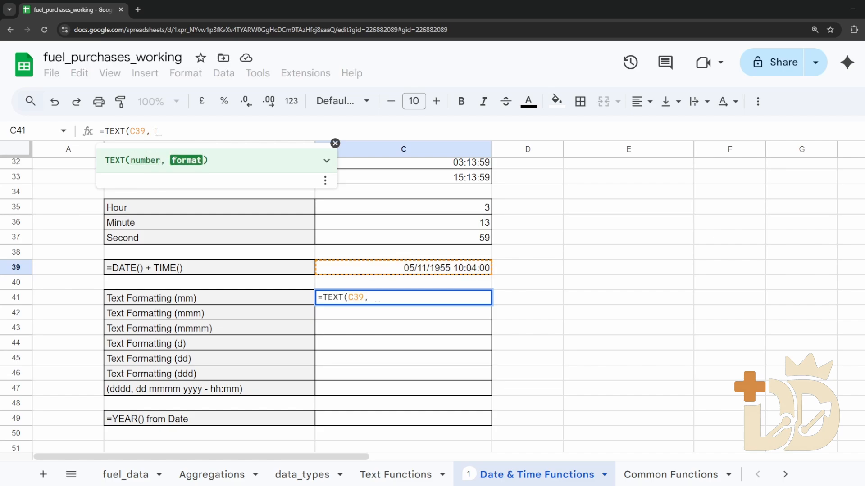
pyautogui.write('""')
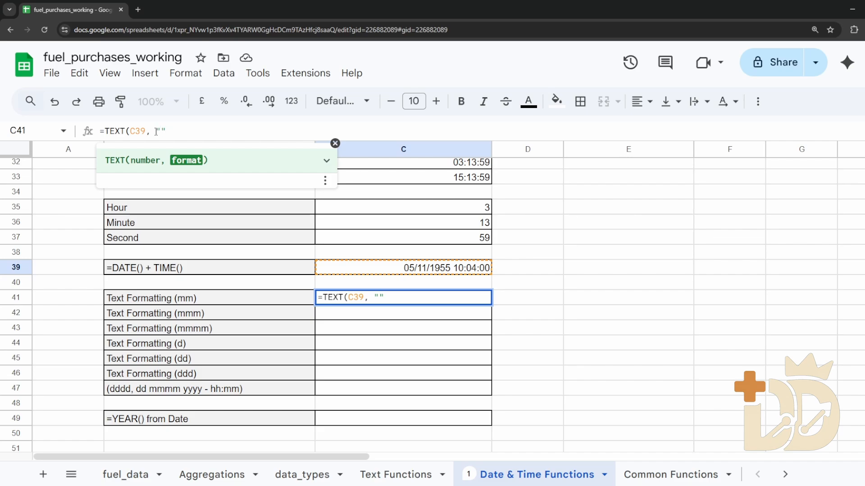
pyautogui.write('mm"')
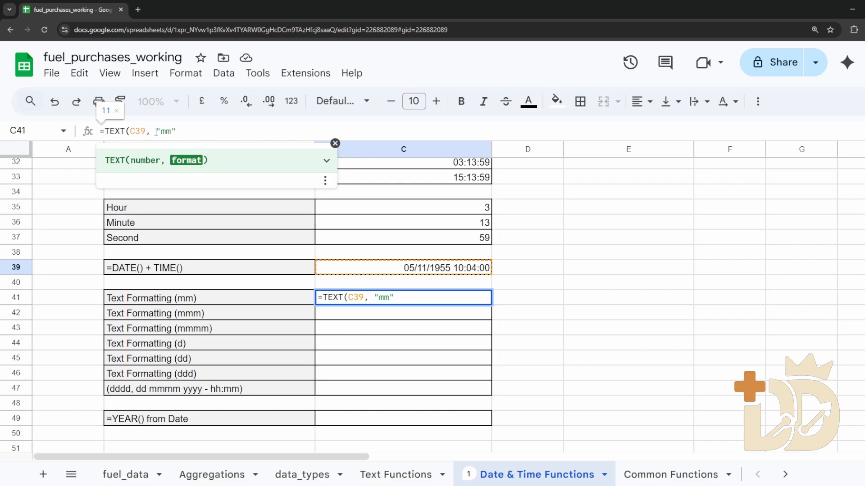
pyautogui.write(')')
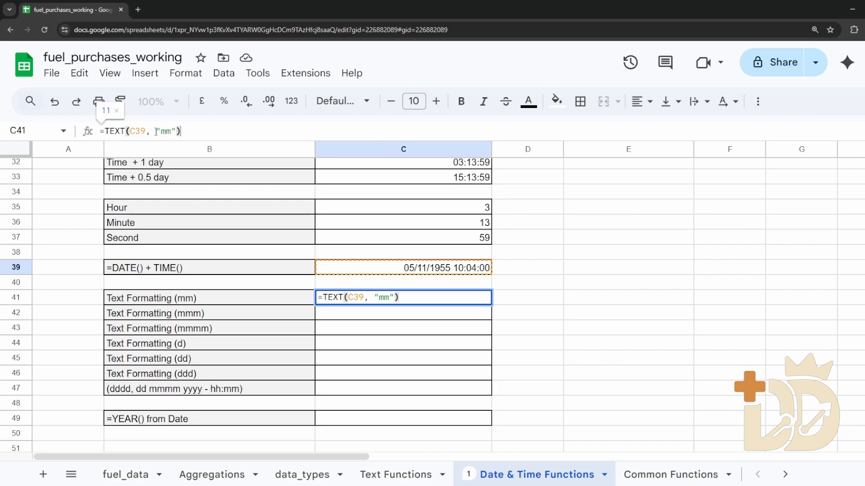
pyautogui.press('Return')
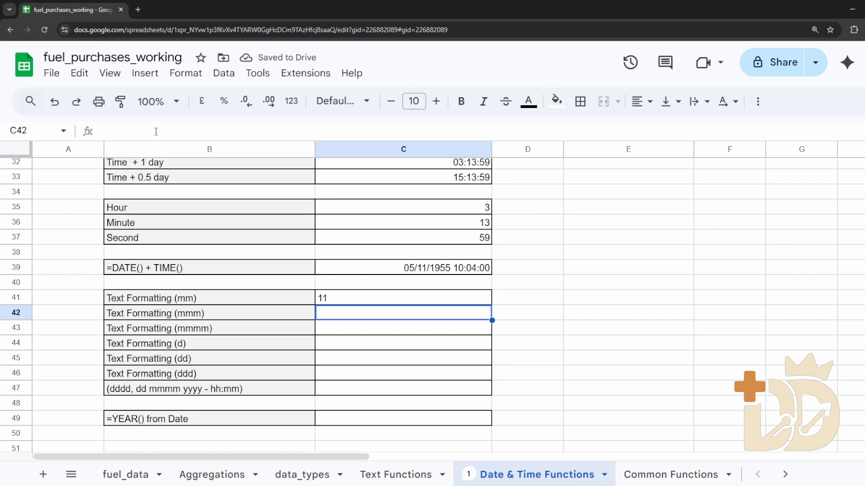
# Step: Try the single-letter month format "m" in C41's TEXT formula and restore "mm"
pyautogui.press('Up')
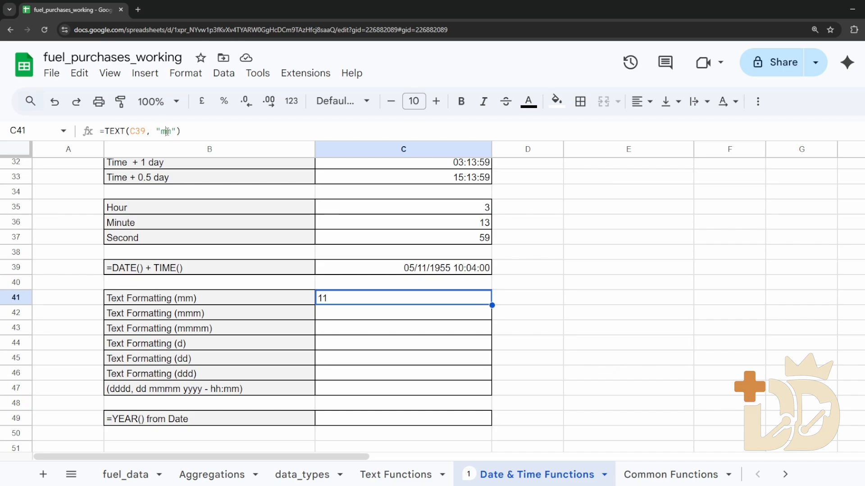
pyautogui.click(167, 131)
pyautogui.press('Return')
pyautogui.press('Up')
pyautogui.click(163, 131)
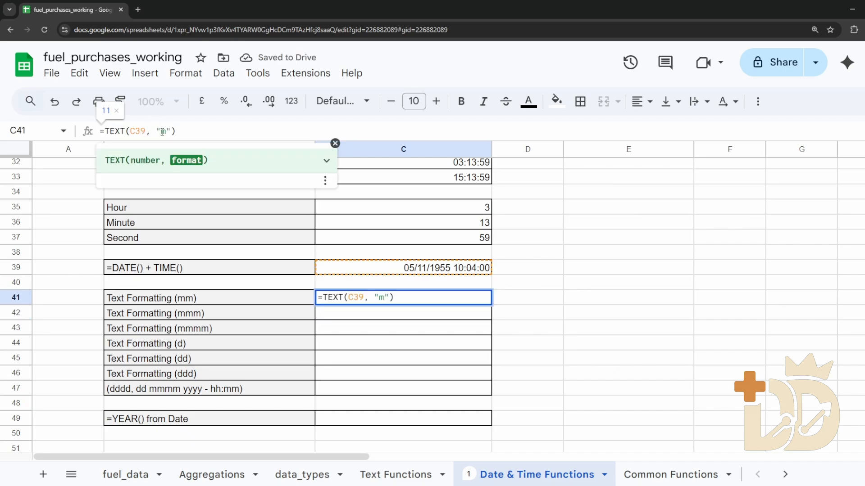
pyautogui.write('m')
pyautogui.press('Return')
pyautogui.press('Up')
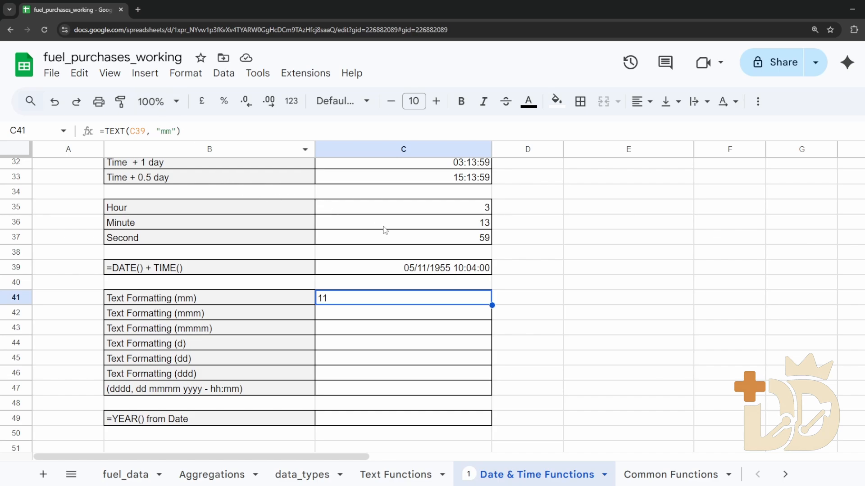
pyautogui.scroll(8, 386, 228)
pyautogui.scroll(2, 428, 207)
pyautogui.scroll(-10, 391, 250)
pyautogui.click(328, 314)
pyautogui.click(349, 303)
pyautogui.click(346, 311)
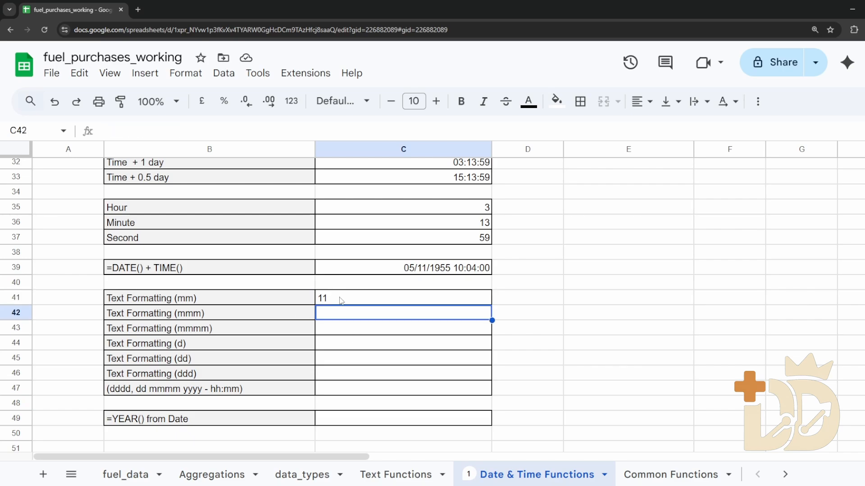
# Step: Make the C39 reference in C41's formula absolute, giving =TEXT($C$39, "mm")
pyautogui.click(356, 298)
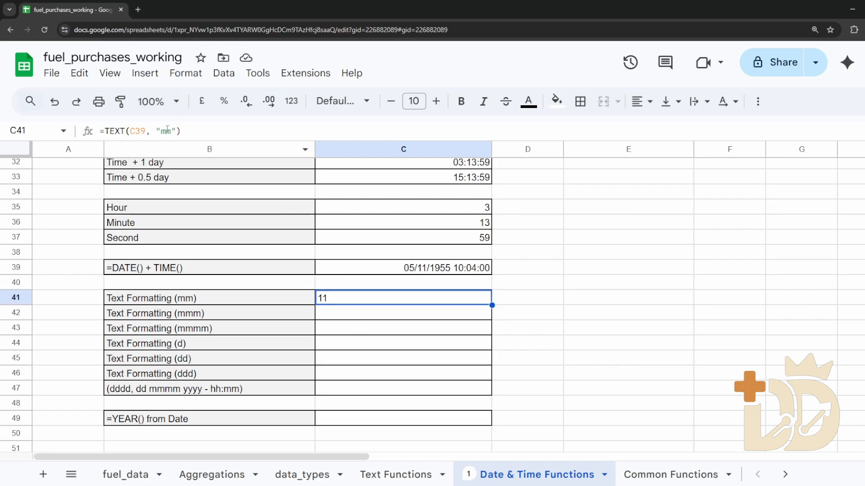
pyautogui.tripleClick(245, 126)
pyautogui.press('Return')
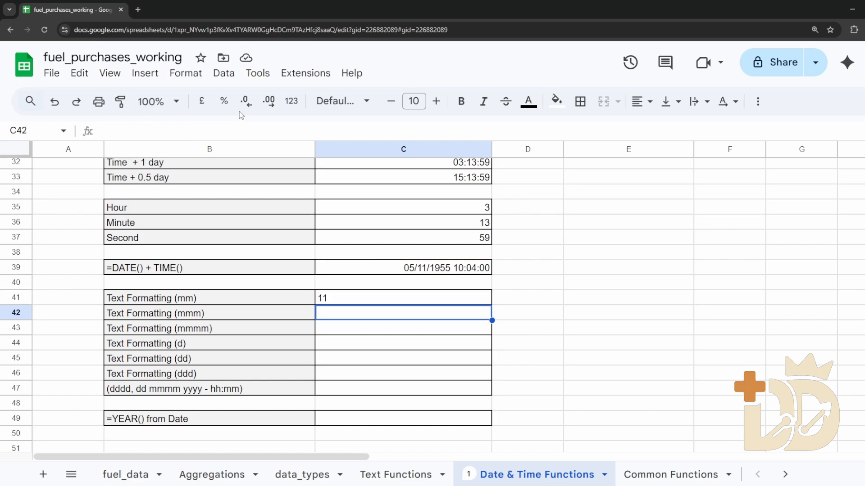
pyautogui.press('Up')
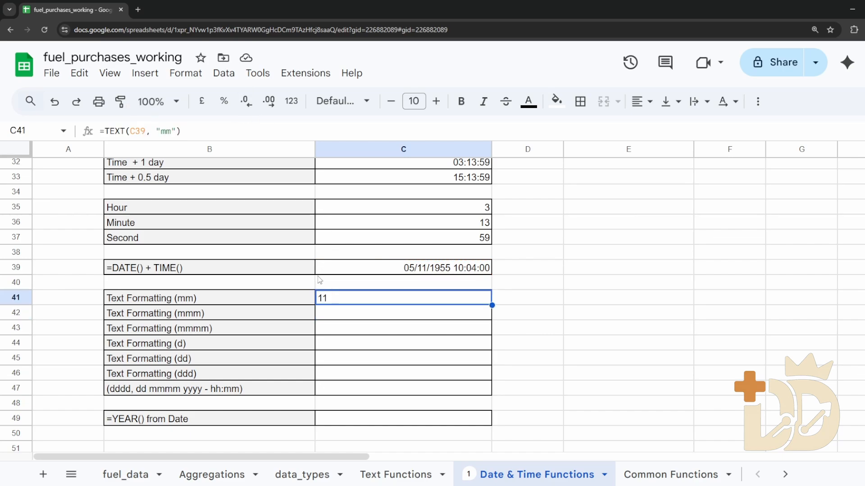
pyautogui.doubleClick(138, 131)
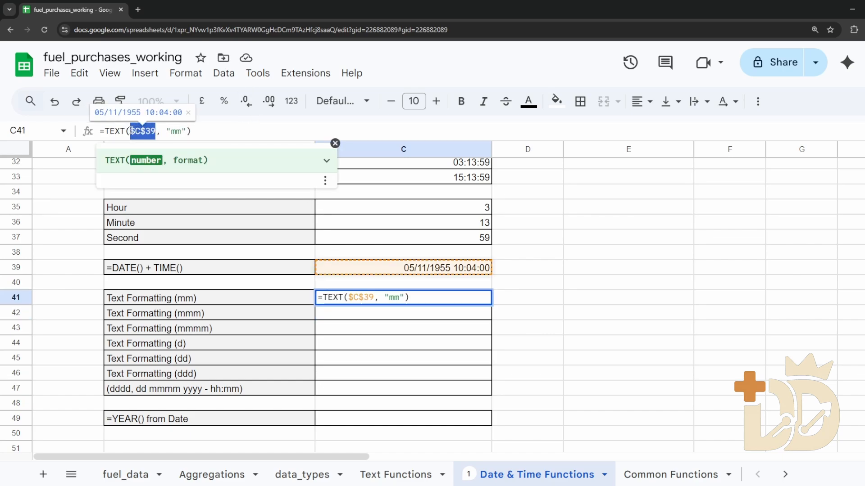
pyautogui.press('Return')
# Step: Copy the TEXT formula from C41 into C42 and C43
pyautogui.click(352, 301)
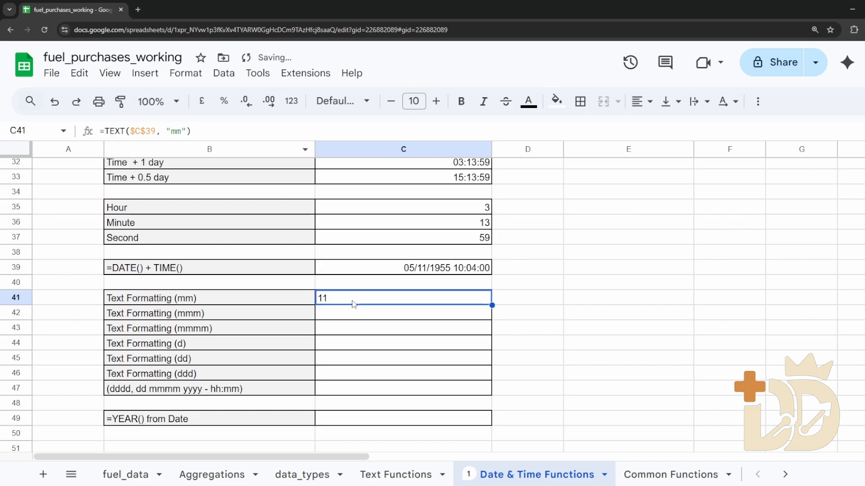
pyautogui.hotkey('ctrl', 'c')
pyautogui.press('Down')
pyautogui.hotkey('ctrl', 'v')
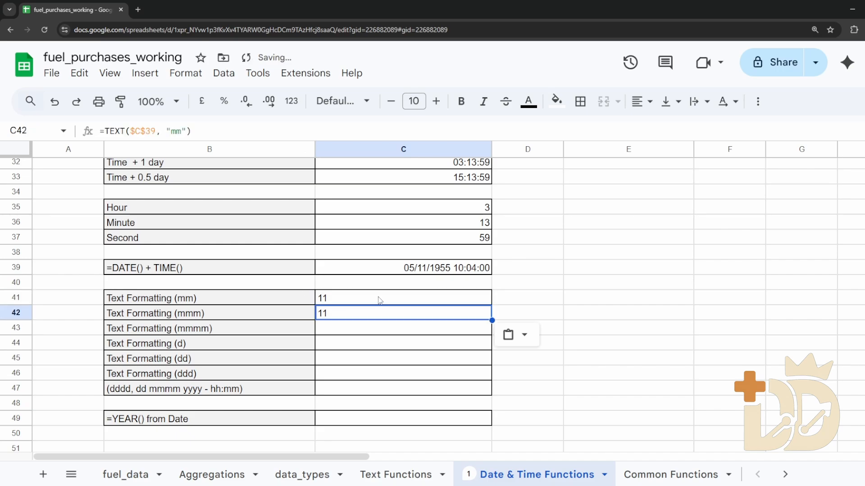
pyautogui.press('Down')
pyautogui.hotkey('ctrl', 'v')
# Step: Change the format in C42's formula to the abbreviated month, "mmm"
pyautogui.click(336, 315)
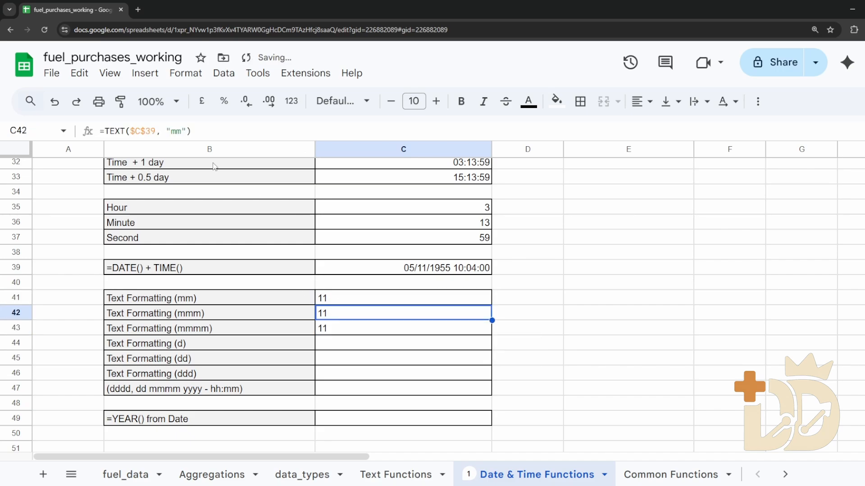
pyautogui.click(181, 131)
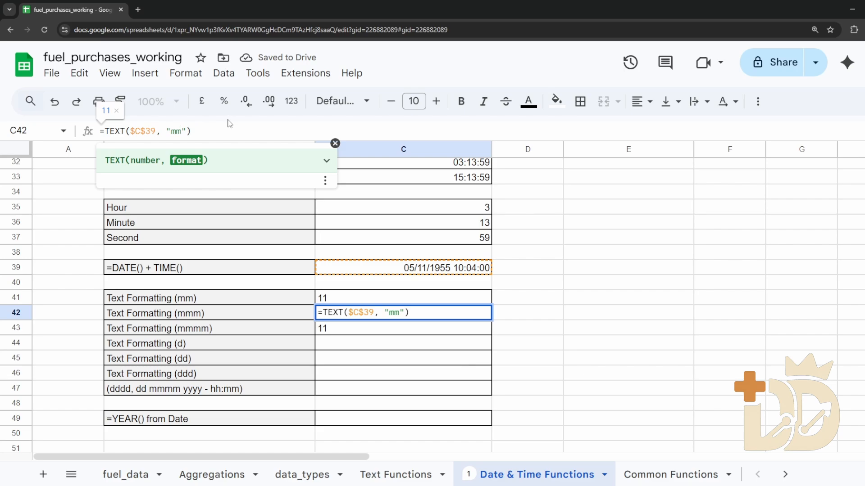
pyautogui.write('m')
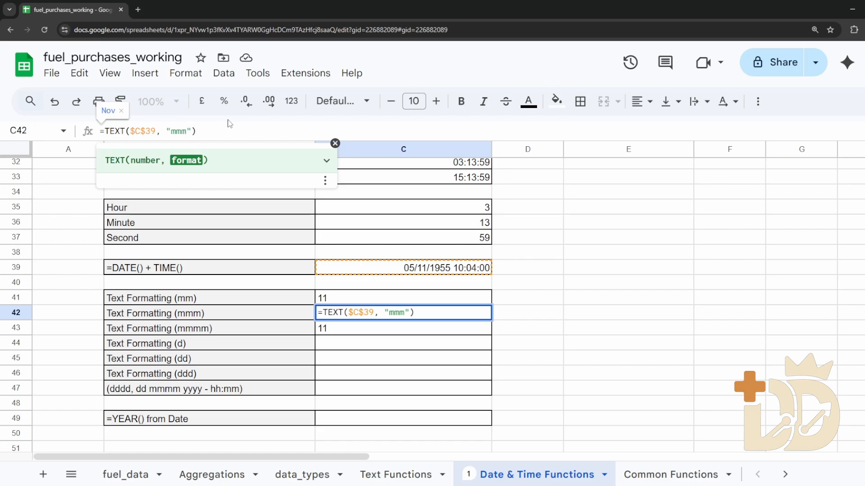
pyautogui.press('Return')
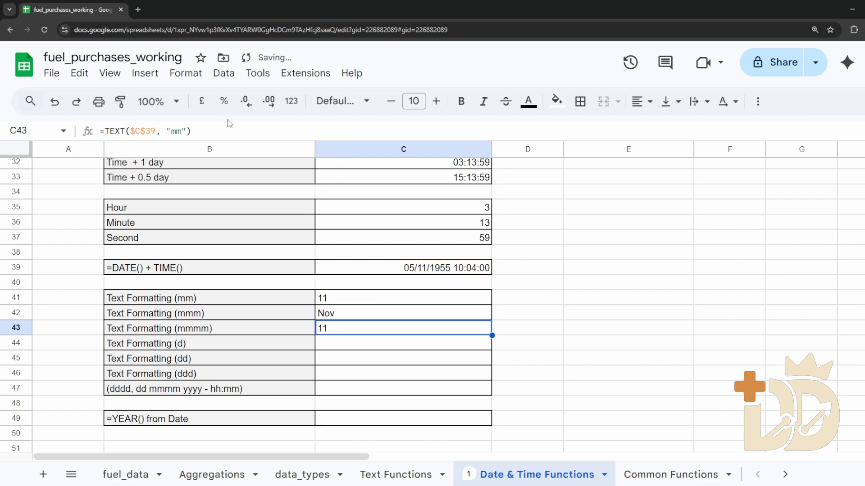
# Step: Change the format in C43's formula to the full month name, "mmmm"
pyautogui.click(182, 131)
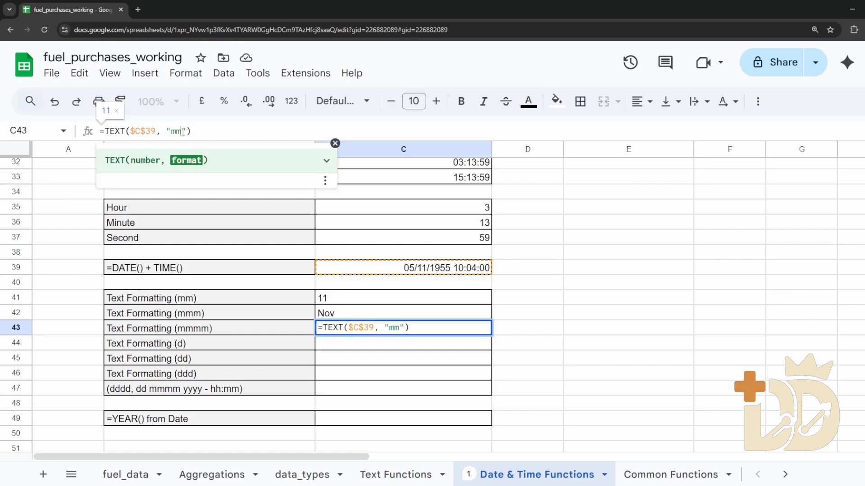
pyautogui.write('mm')
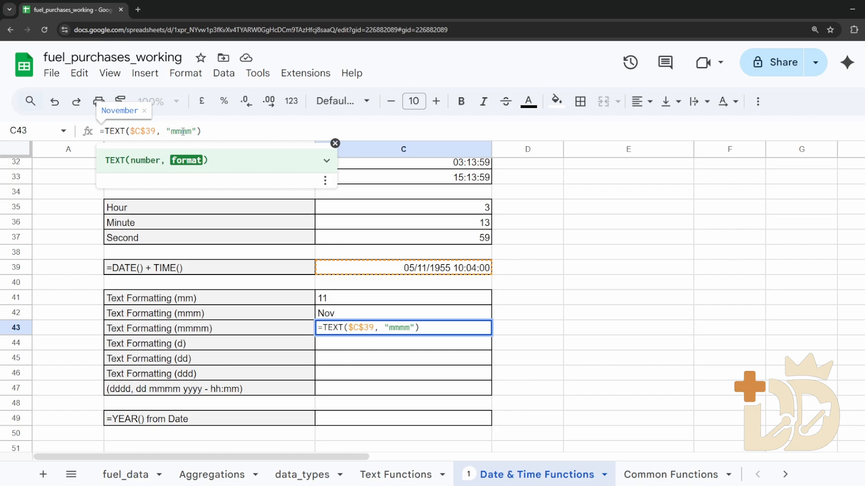
pyautogui.press('Return')
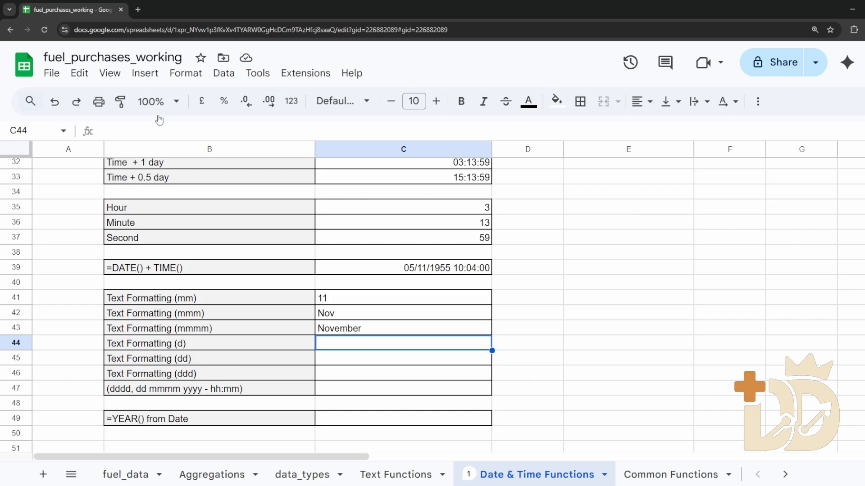
# Step: Compare the month-format formulas and their results in C41 to C43
pyautogui.click(377, 301)
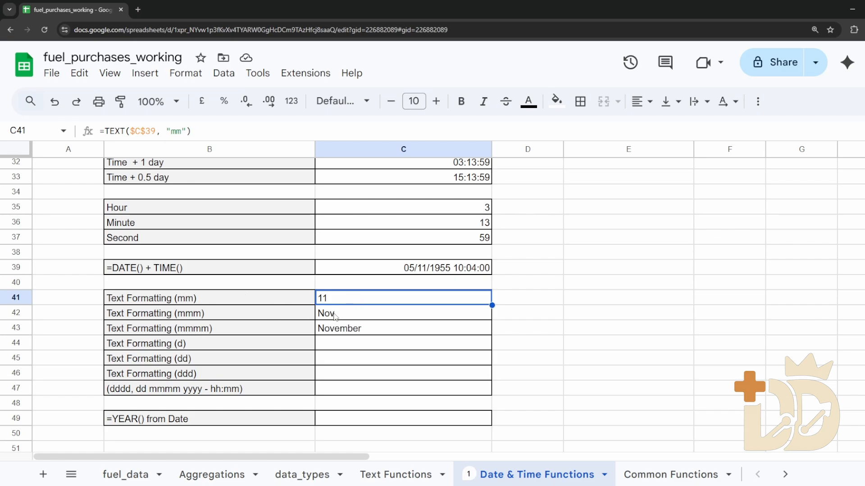
pyautogui.click(352, 328)
pyautogui.click(352, 315)
pyautogui.click(352, 300)
pyautogui.click(383, 314)
pyautogui.click(382, 330)
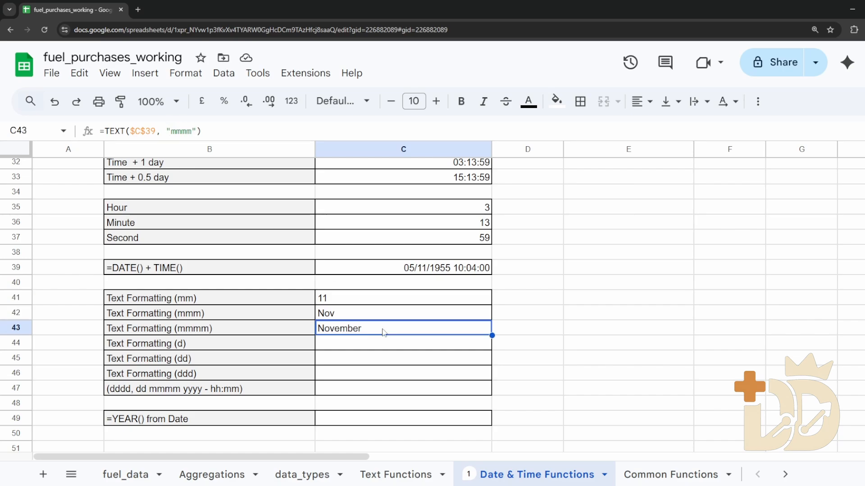
# Step: Copy the TEXT formula from C43 into C44 and change its format to the day number, "d"
pyautogui.click(365, 346)
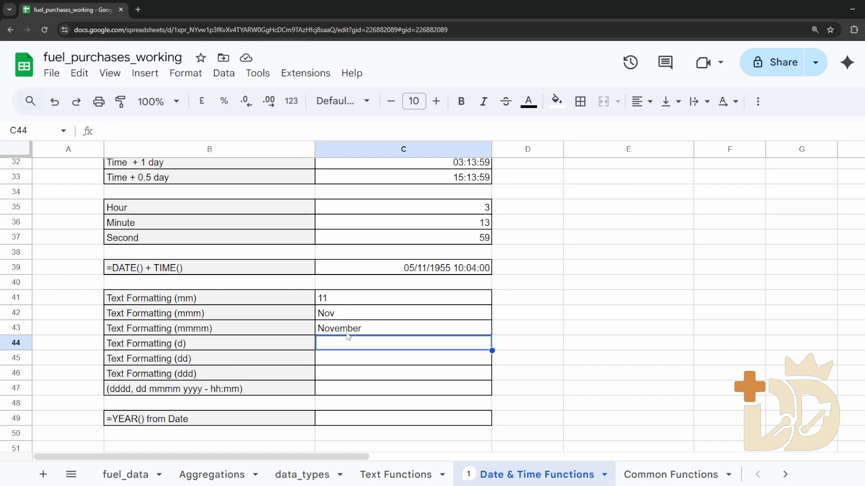
pyautogui.click(351, 331)
pyautogui.hotkey('ctrl', 'c')
pyautogui.press('Down')
pyautogui.hotkey('ctrl', 'v')
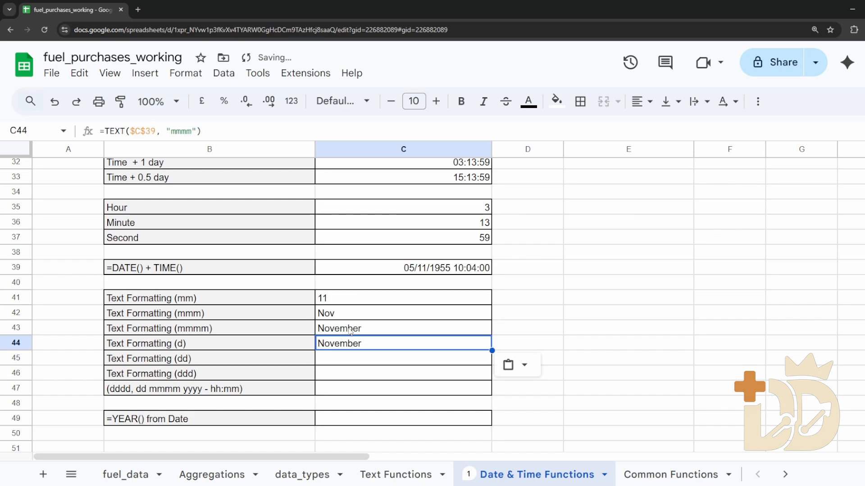
pyautogui.moveTo(194, 131); pyautogui.dragTo(175, 129)
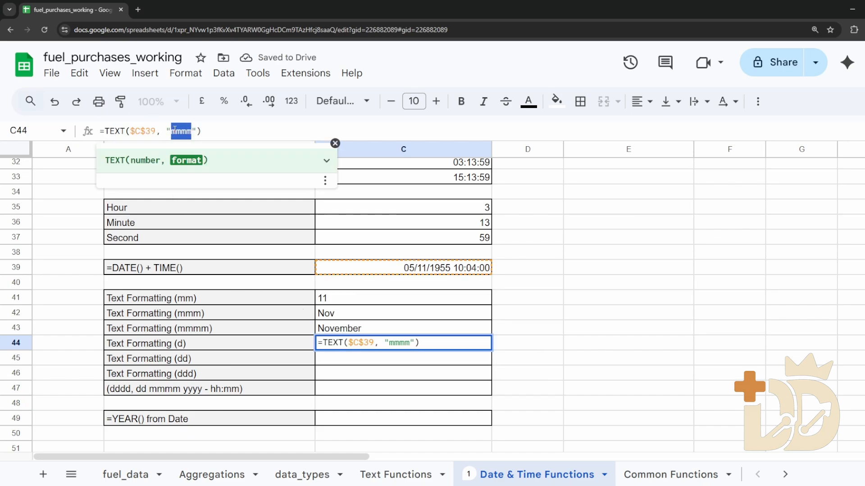
pyautogui.write('d')
pyautogui.press('Return')
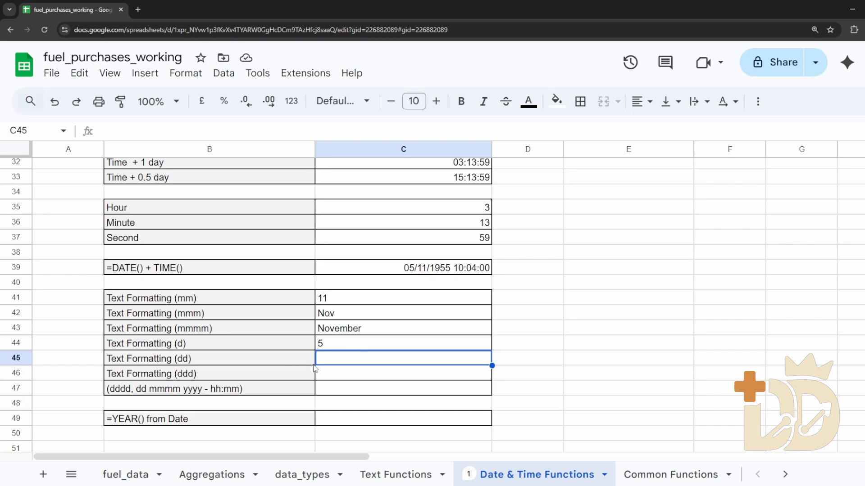
# Step: Copy the TEXT formula from C44 into C45 and change its format to the two-digit day, "dd"
pyautogui.click(333, 346)
pyautogui.hotkey('ctrl', 'c')
pyautogui.press('Down')
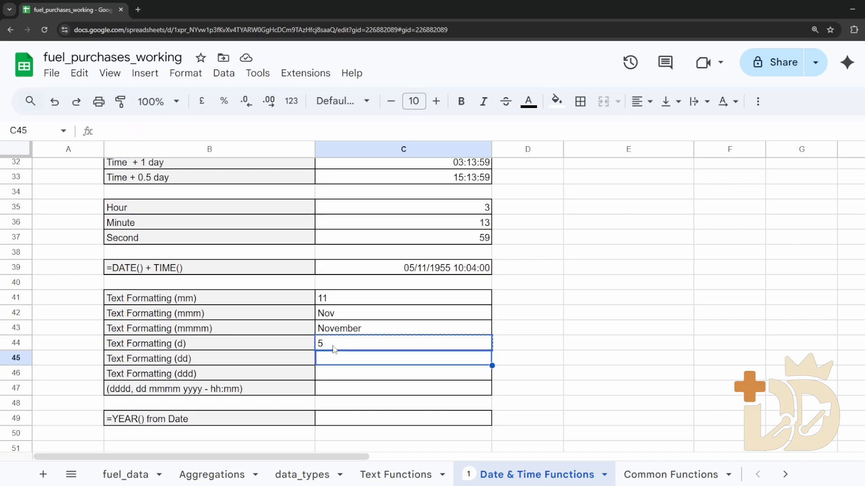
pyautogui.hotkey('ctrl', 'v')
pyautogui.click(173, 132)
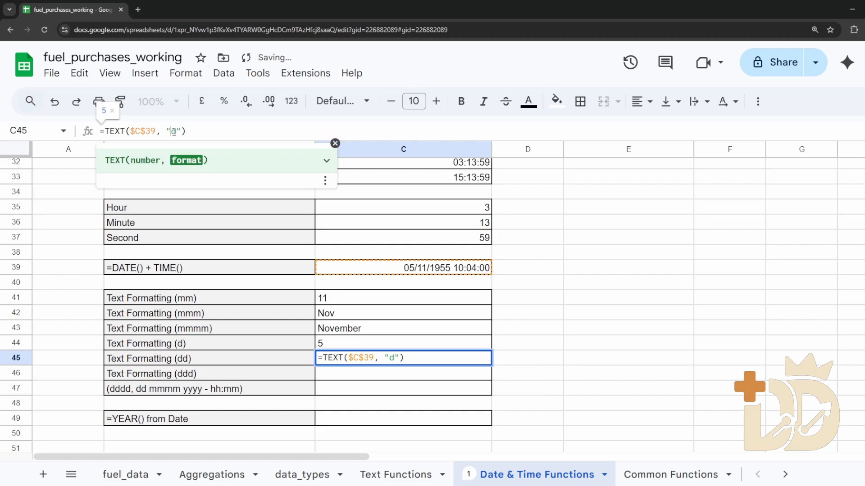
pyautogui.write('d')
pyautogui.press('Return')
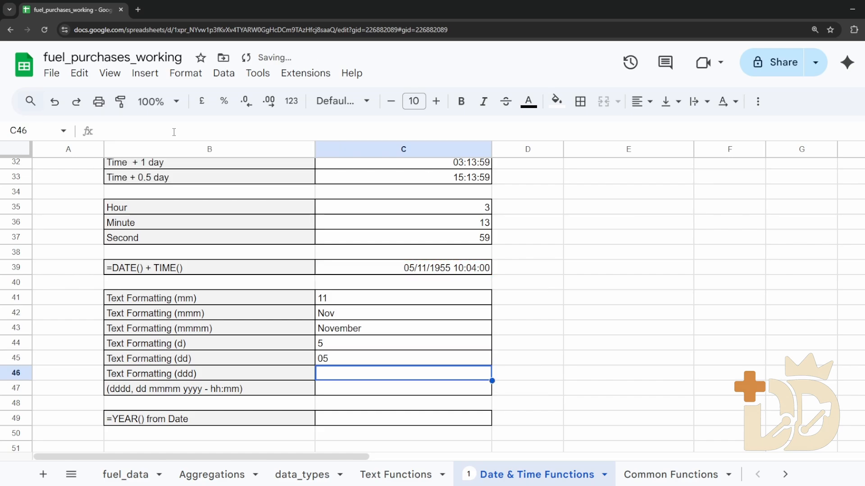
# Step: Copy the TEXT formula from C45 into C46 and change its format to the abbreviated weekday, "ddd"
pyautogui.click(349, 358)
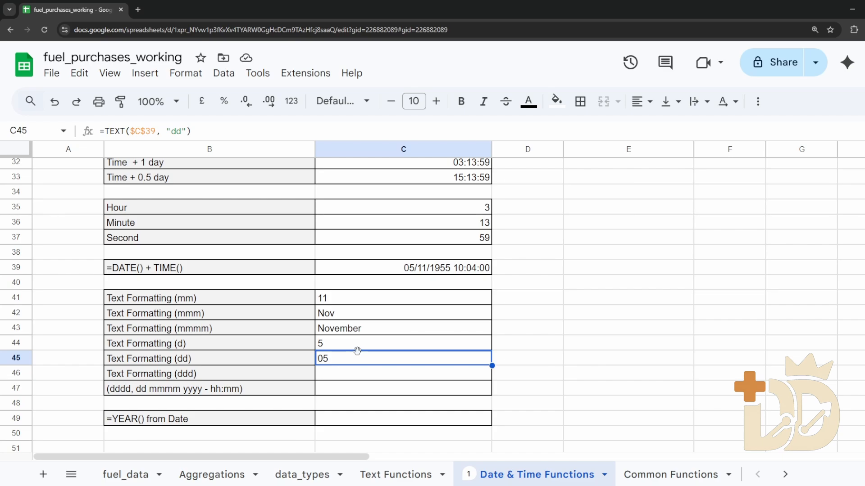
pyautogui.hotkey('ctrl', 'c')
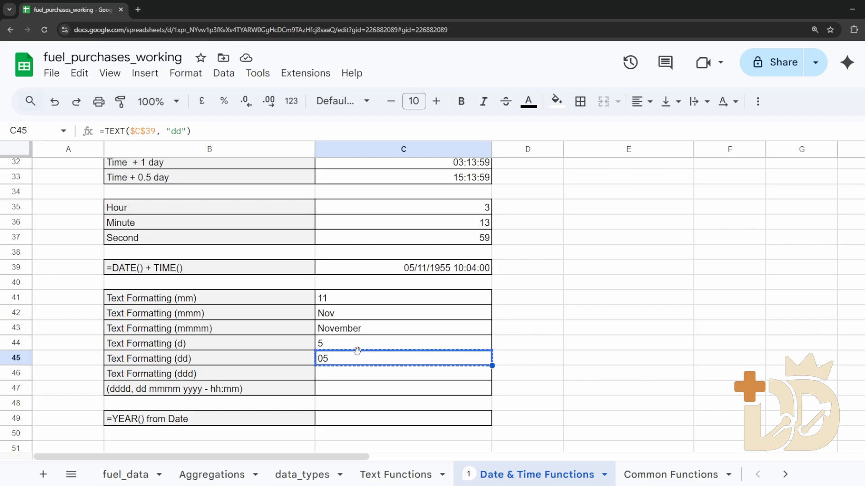
pyautogui.press('Down')
pyautogui.hotkey('ctrl', 'v')
pyautogui.click(183, 130)
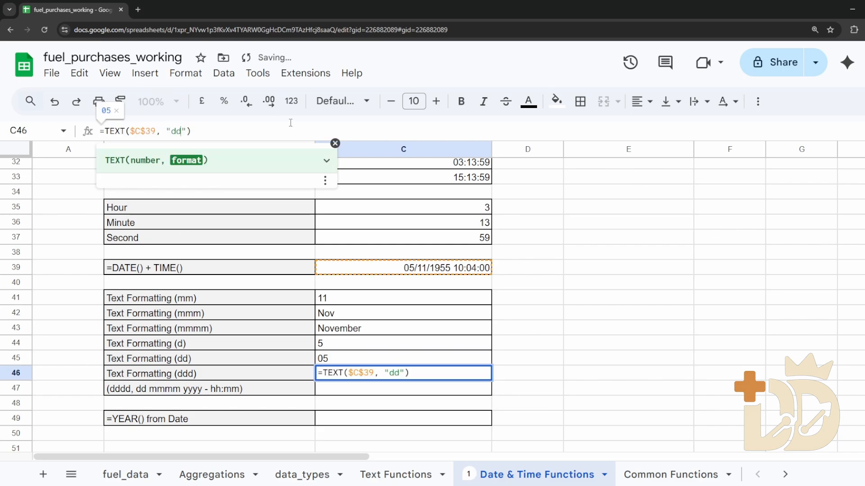
pyautogui.write('d')
pyautogui.press('Return')
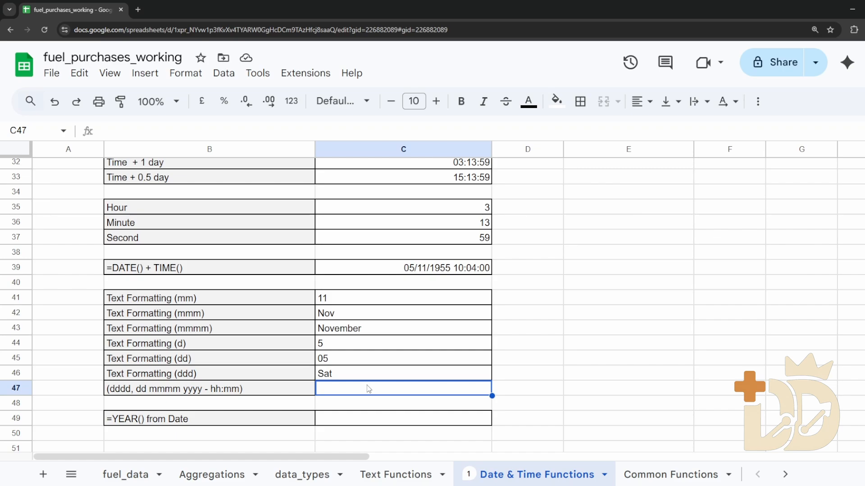
# Step: Copy the abbreviated-weekday TEXT formula from C46 into C47
pyautogui.press('Up')
pyautogui.hotkey('ctrl', 'c')
pyautogui.click(368, 389)
pyautogui.hotkey('ctrl', 'v')
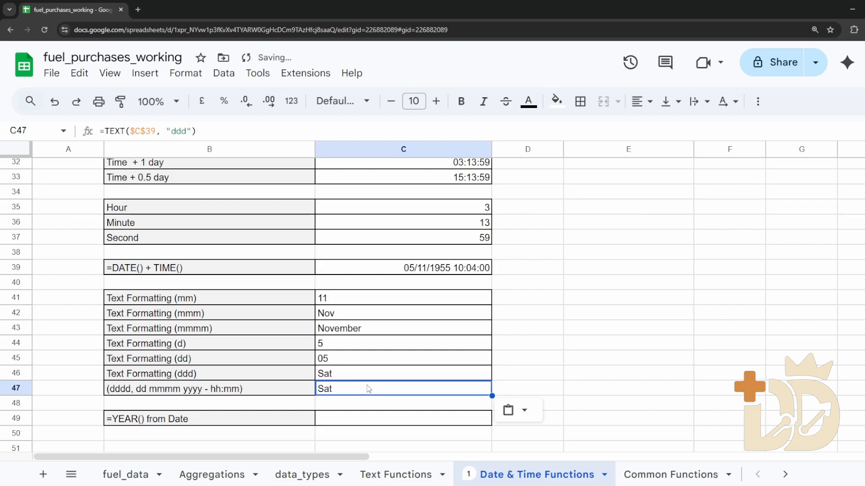
# Step: Change the format in C47's TEXT formula to "dddd, dd mmmm yyyy - hh:mm"
pyautogui.press('F2')
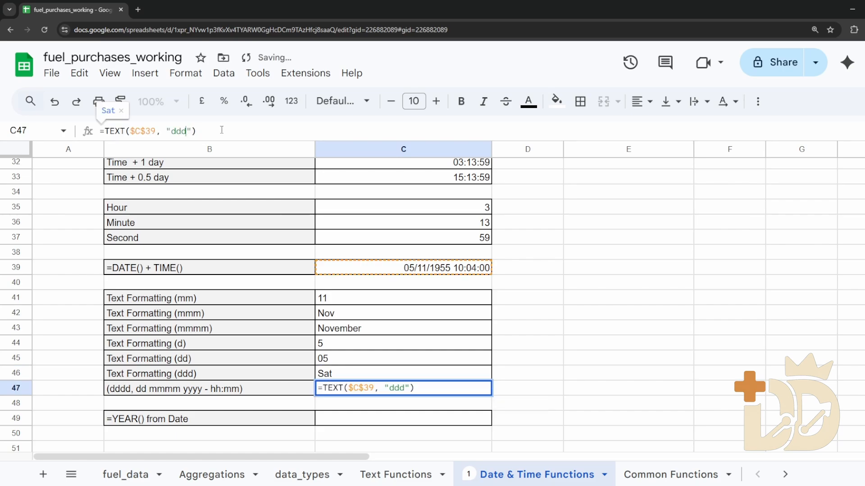
pyautogui.write('d')
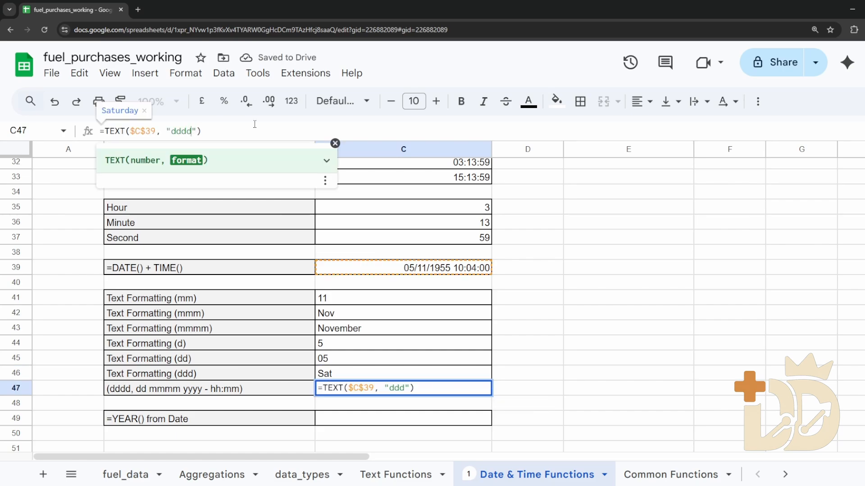
pyautogui.write(', dd')
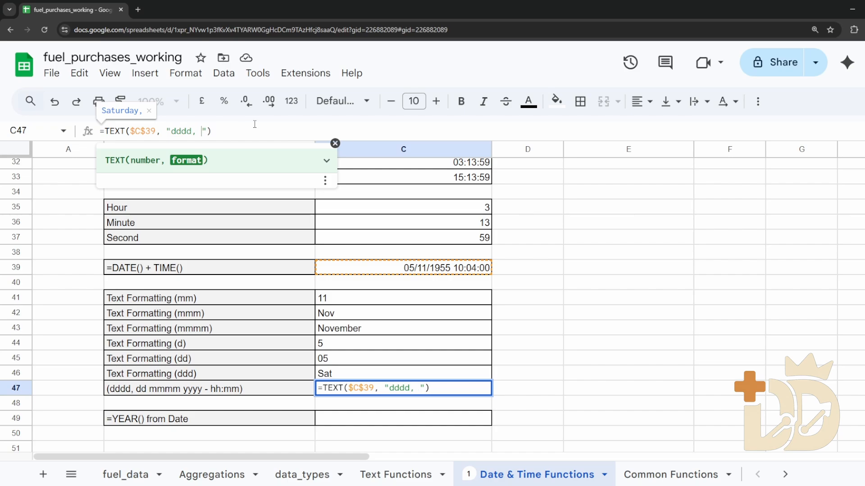
pyautogui.write(' mmmm')
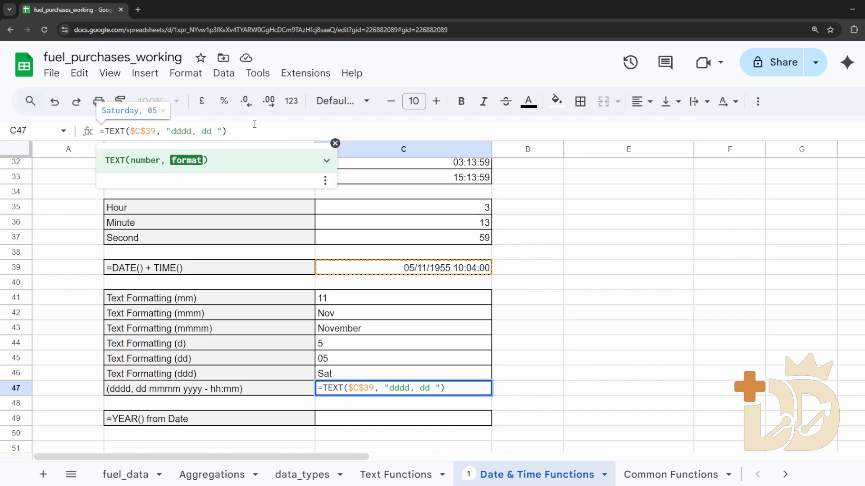
pyautogui.write(' yyyy')
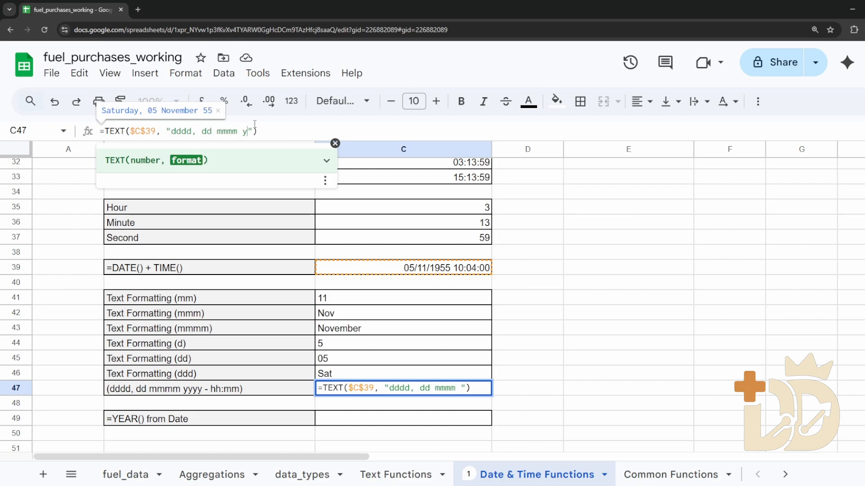
pyautogui.write(' - ')
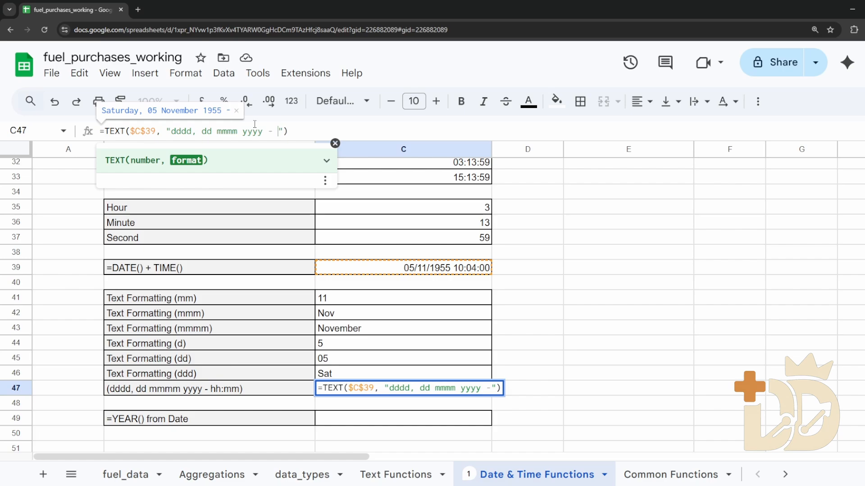
pyautogui.write('hh:')
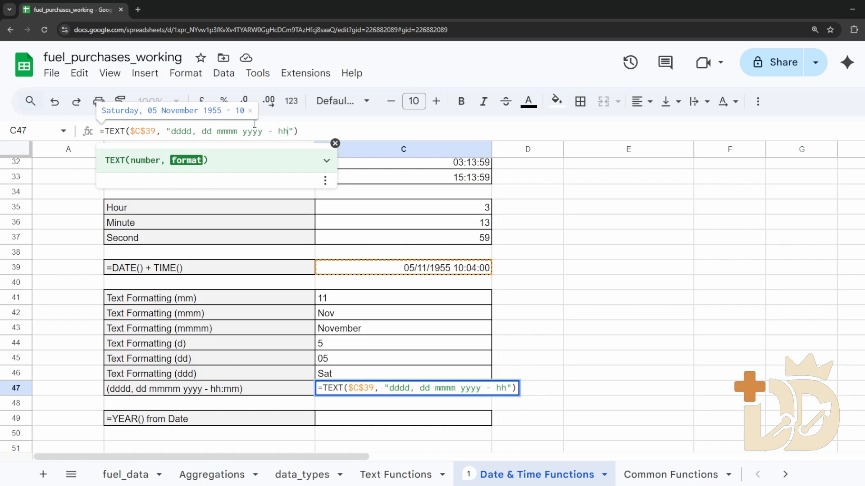
pyautogui.write('mm')
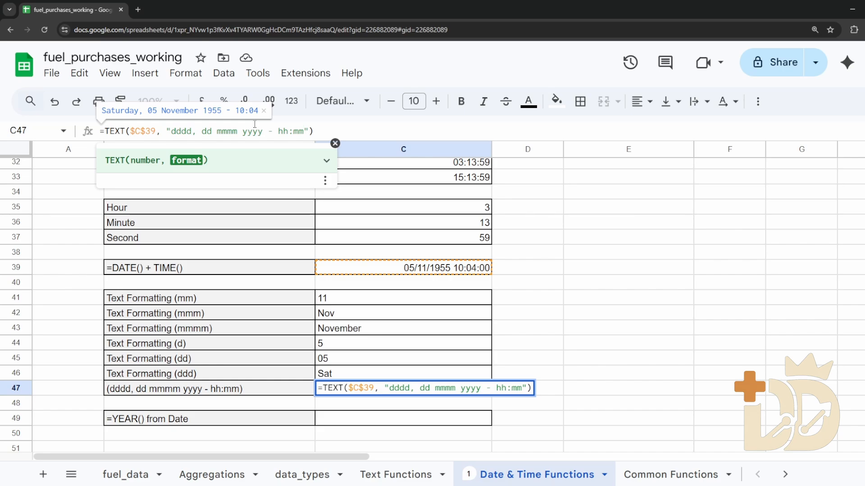
pyautogui.write('")')
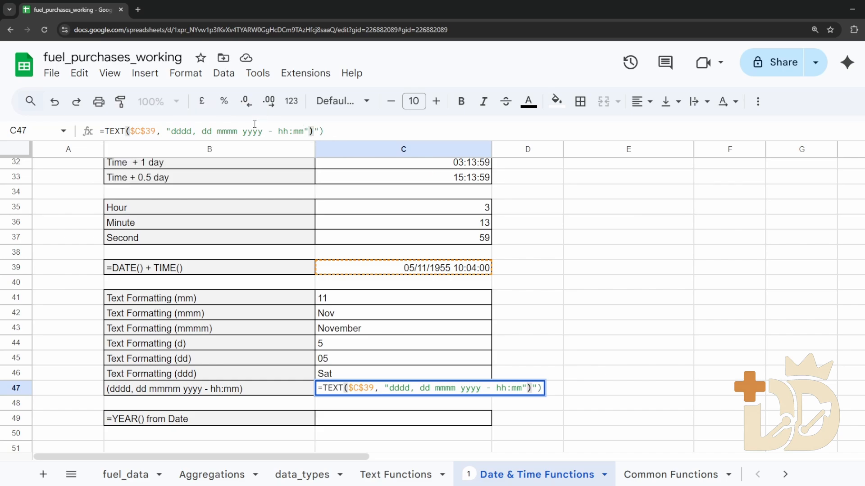
pyautogui.press('BackSpace')
pyautogui.press('BackSpace')
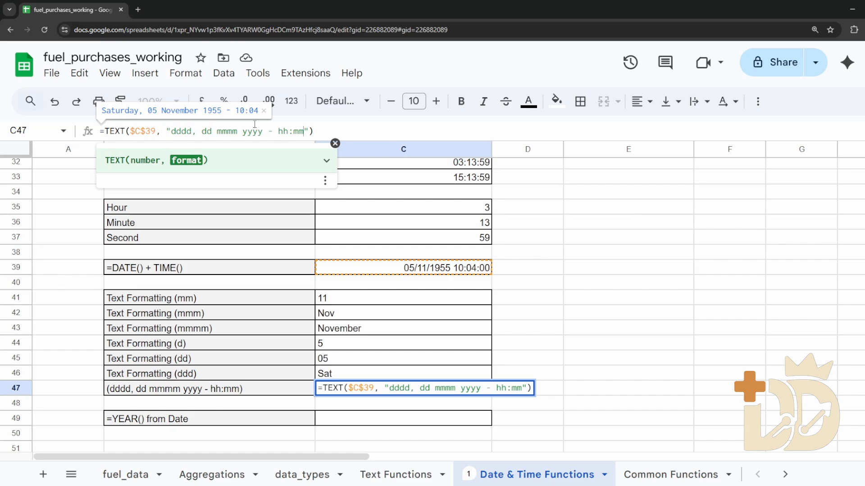
pyautogui.press('Return')
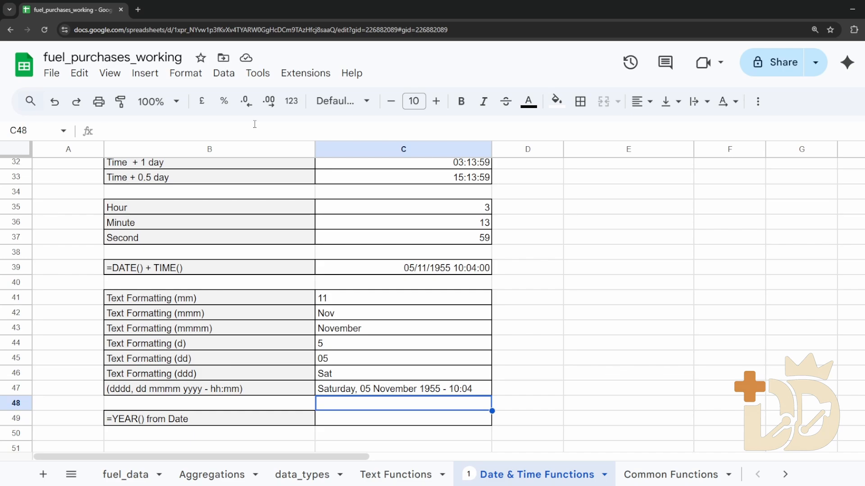
# Step: Enter =YEAR(C47) in C49, referencing the formatted date text, and inspect the result's cell note
pyautogui.press('Up')
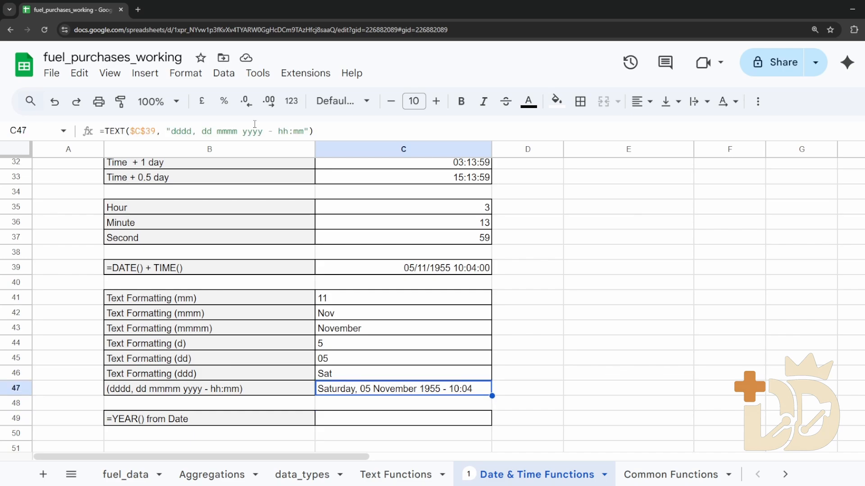
pyautogui.press('Down')
pyautogui.press('Down')
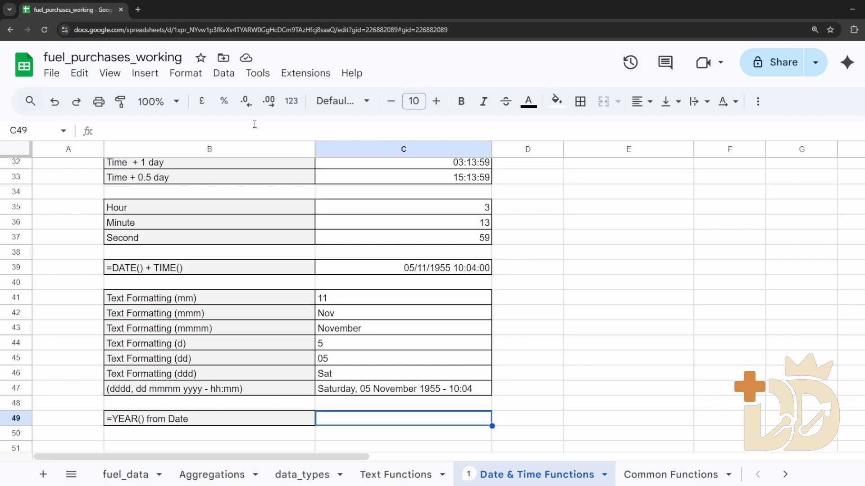
pyautogui.press('Up')
pyautogui.press('Up')
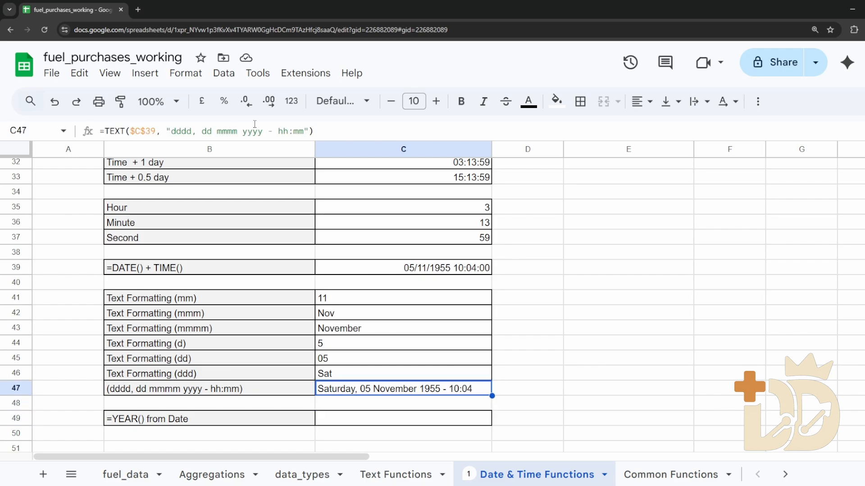
pyautogui.press('Down')
pyautogui.press('Down')
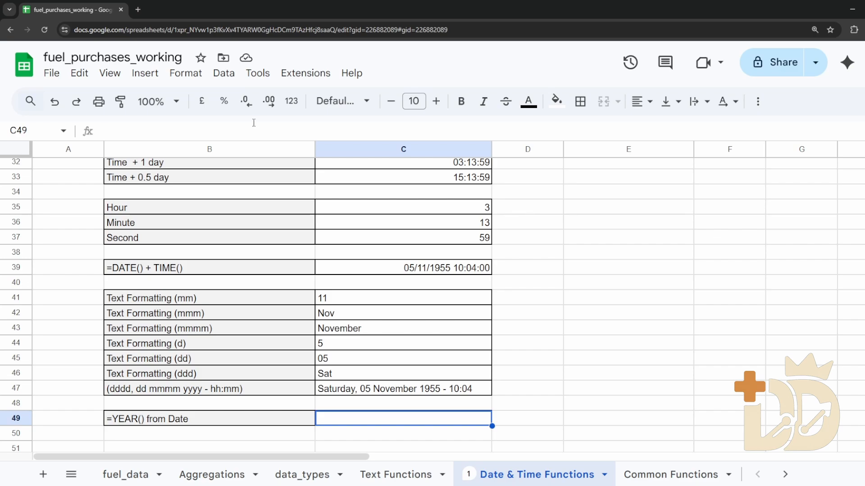
pyautogui.press('Return')
pyautogui.write('=YEAR(')
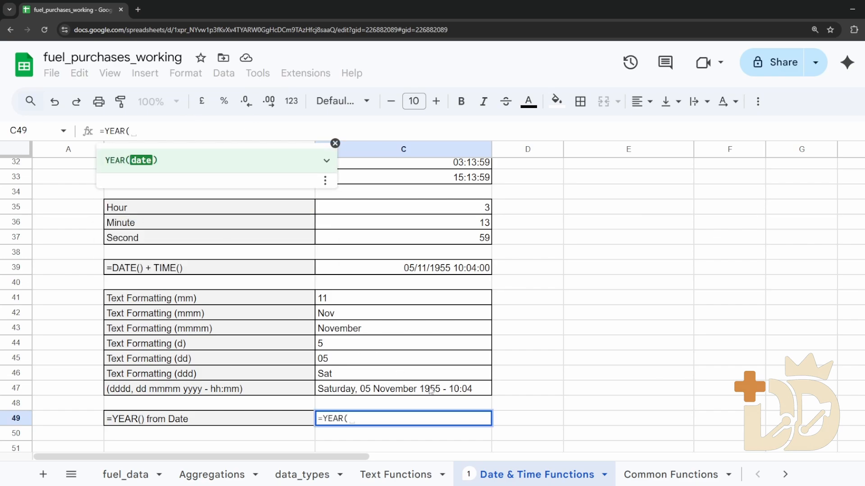
pyautogui.click(391, 390)
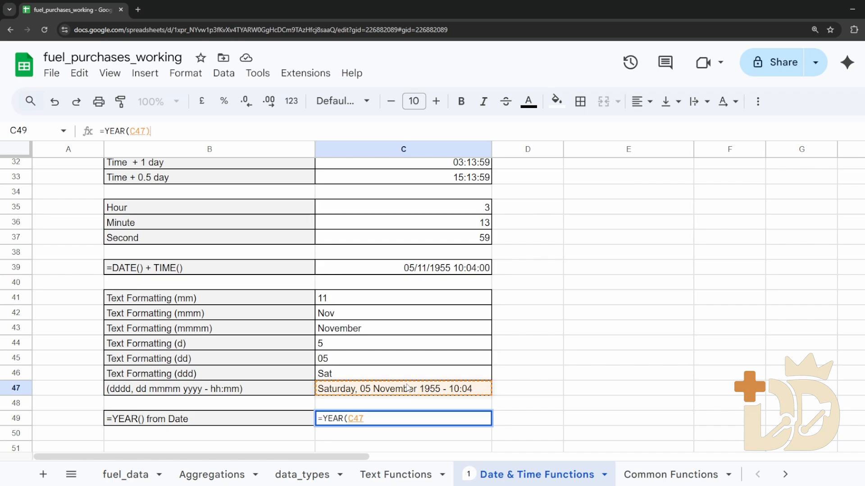
pyautogui.press('Return')
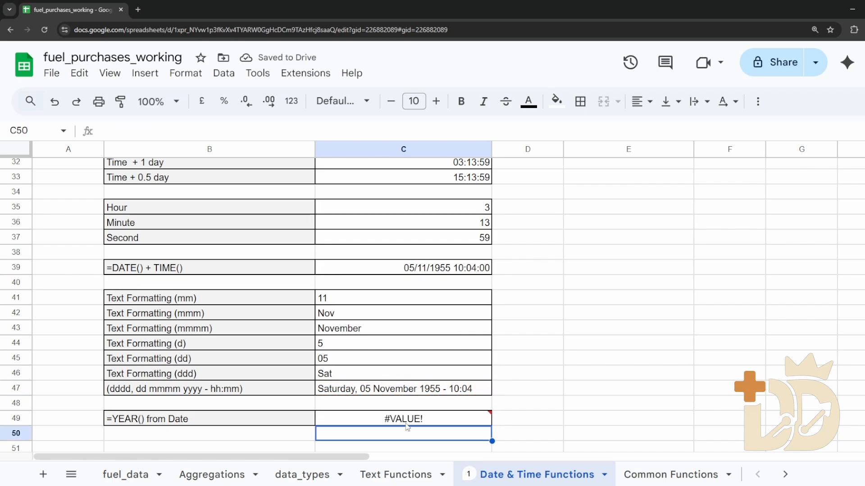
pyautogui.moveTo(414, 420)
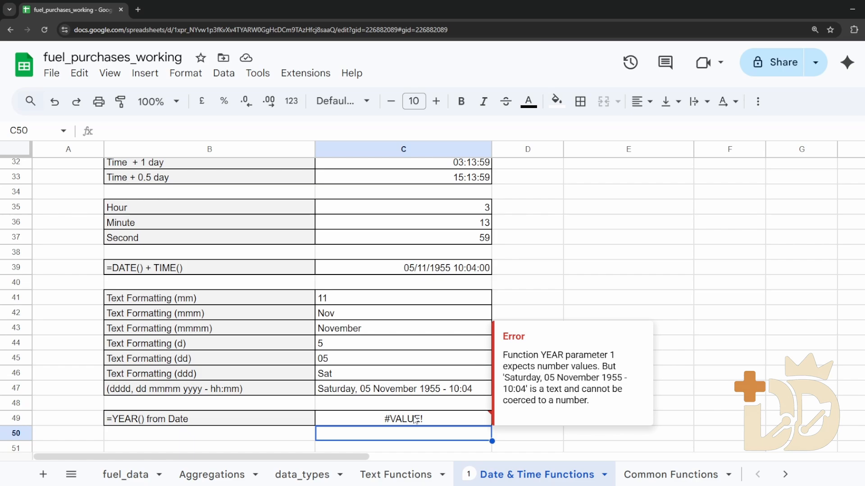
# Step: Review the date entries and the TODAY, NOW and DATE formulas in C2 to C17
pyautogui.scroll(10, 455, 256)
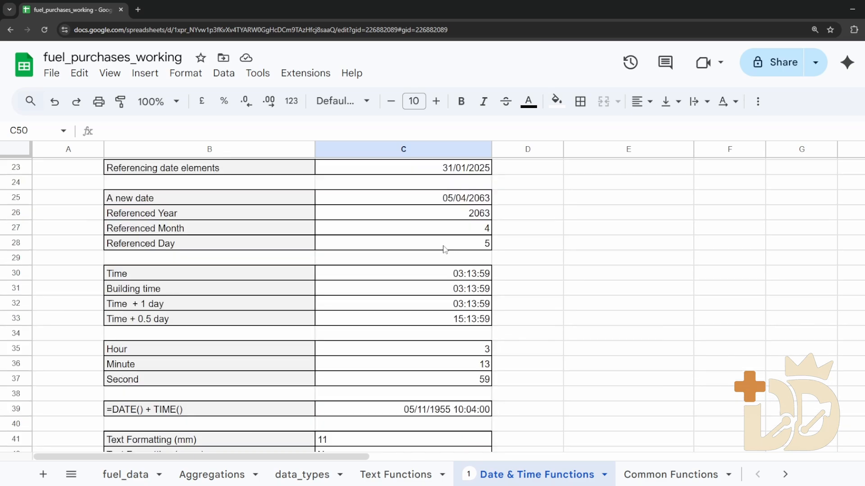
pyautogui.click(419, 183)
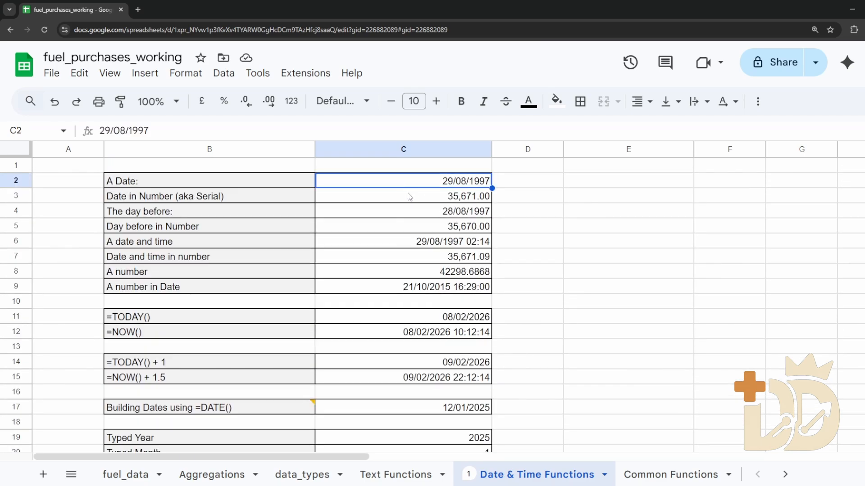
pyautogui.click(407, 193)
pyautogui.click(410, 183)
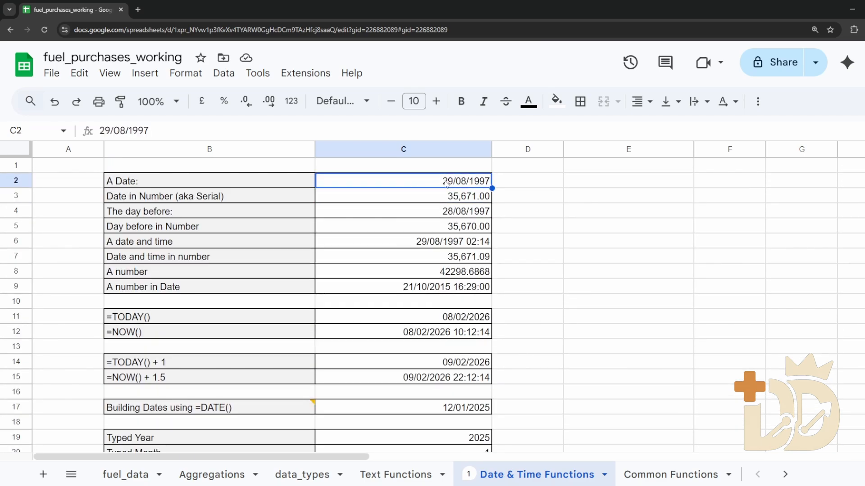
pyautogui.click(411, 242)
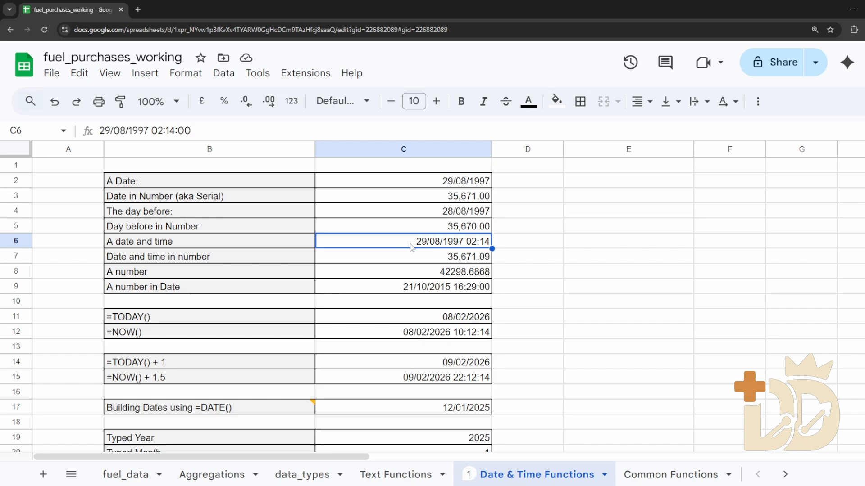
pyautogui.click(405, 321)
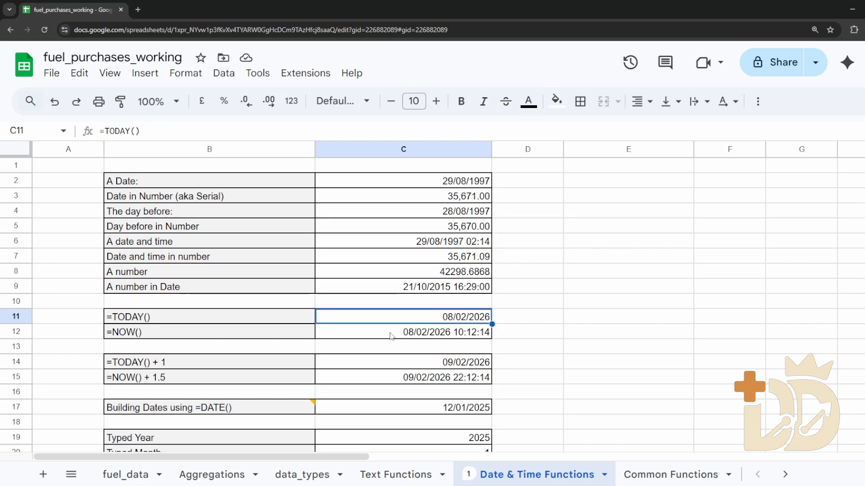
pyautogui.click(396, 334)
pyautogui.click(389, 367)
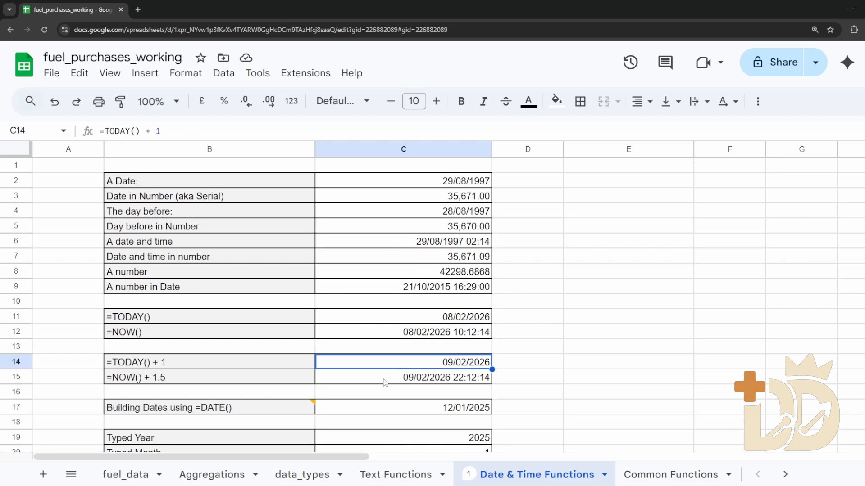
pyautogui.click(392, 380)
pyautogui.click(388, 409)
# Step: Review the typed date parts, the extracted year and the time entry in C19 to C30, continuing down to the TEXT results
pyautogui.scroll(-5, 391, 392)
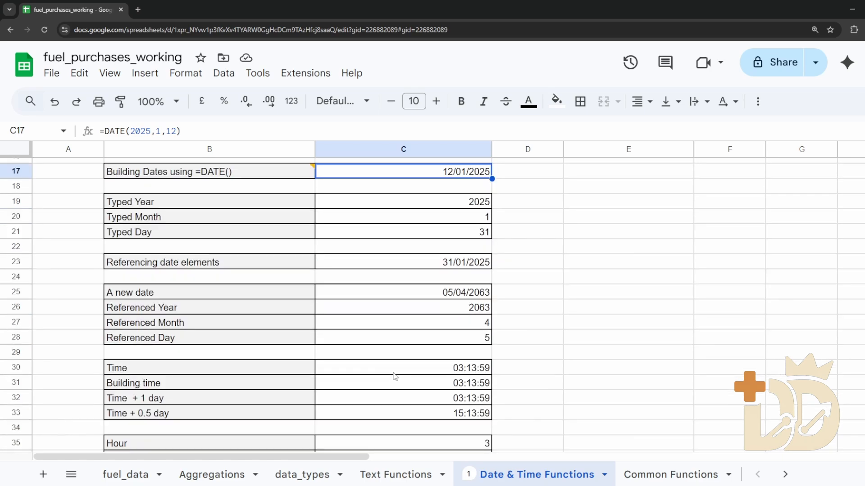
pyautogui.click(414, 203)
pyautogui.click(418, 219)
pyautogui.click(424, 234)
pyautogui.click(416, 310)
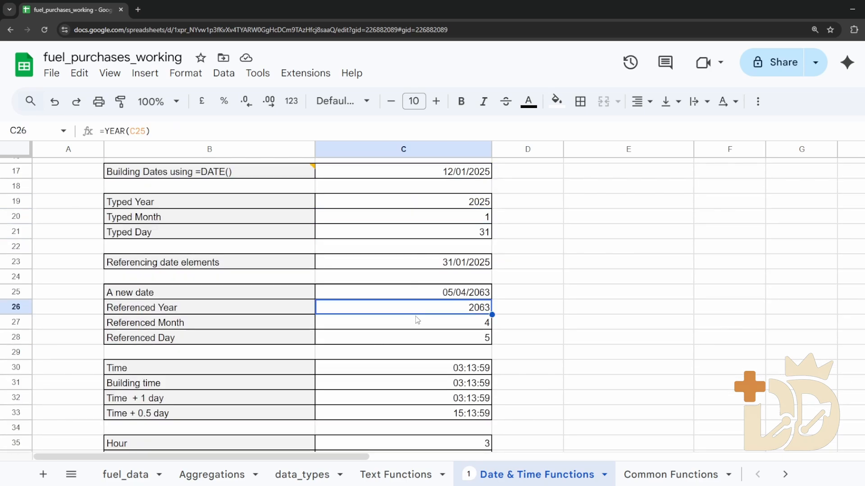
pyautogui.click(419, 367)
pyautogui.scroll(-2, 415, 399)
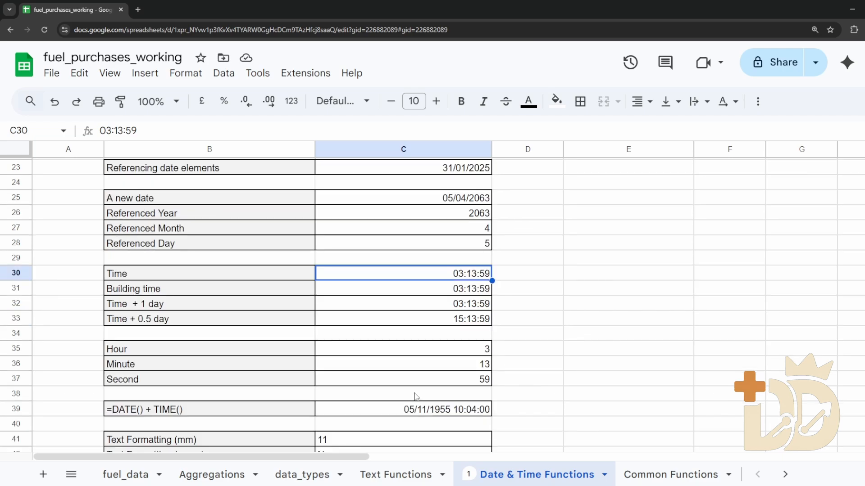
pyautogui.scroll(-1, 422, 385)
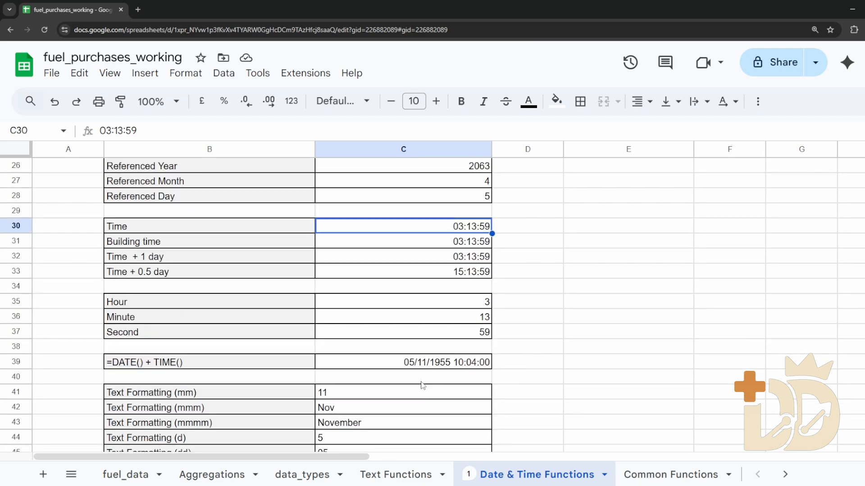
pyautogui.scroll(-2, 422, 385)
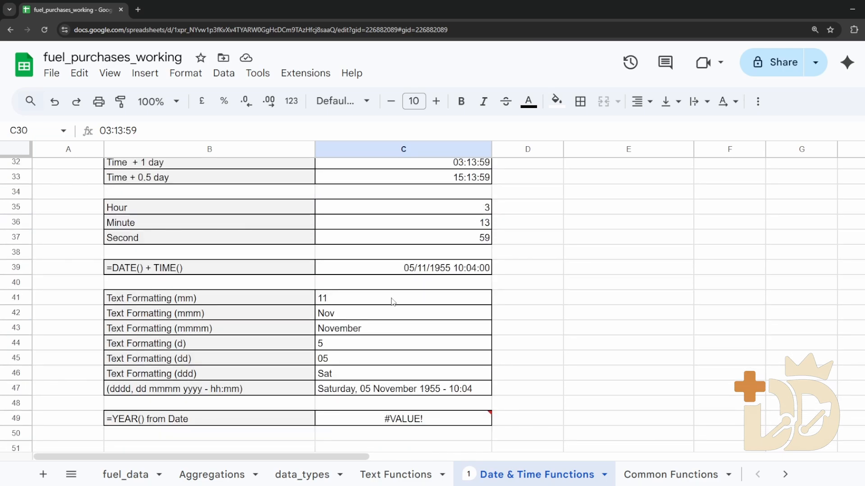
# Step: Examine the TEXT results in C41:C47 together with the YEAR formula and its cell note in C49
pyautogui.moveTo(392, 302); pyautogui.dragTo(407, 389)
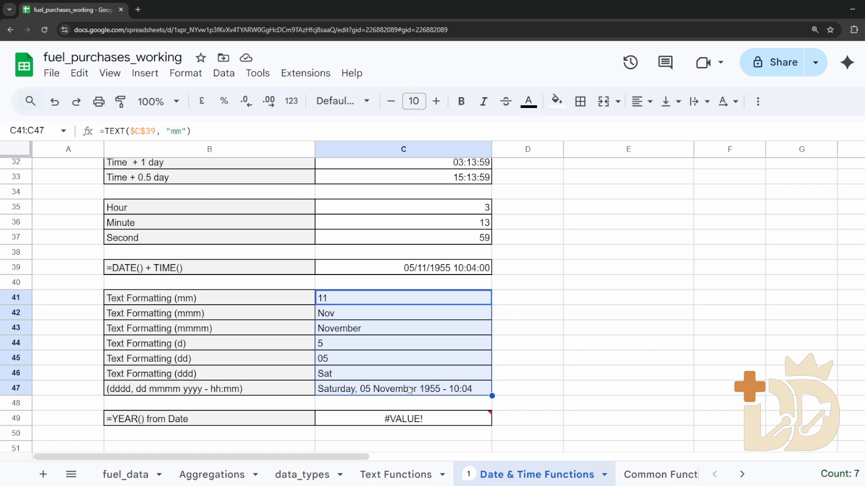
pyautogui.click(522, 389)
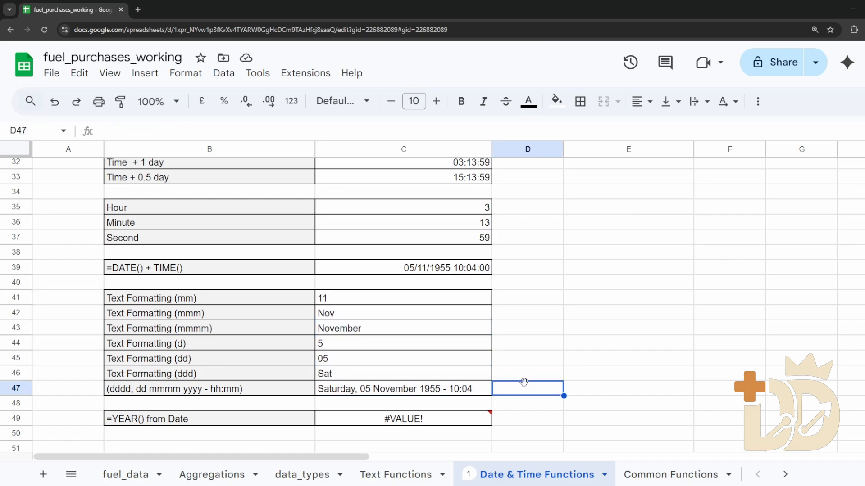
pyautogui.click(437, 389)
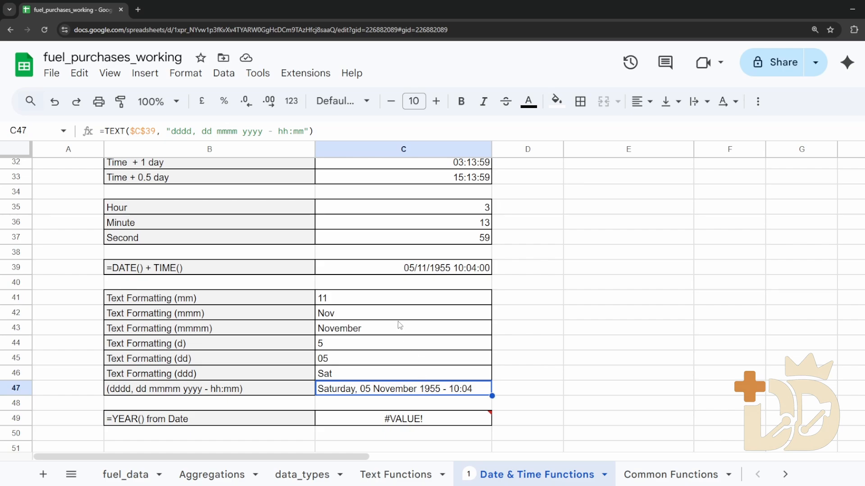
pyautogui.moveTo(393, 299); pyautogui.dragTo(407, 389)
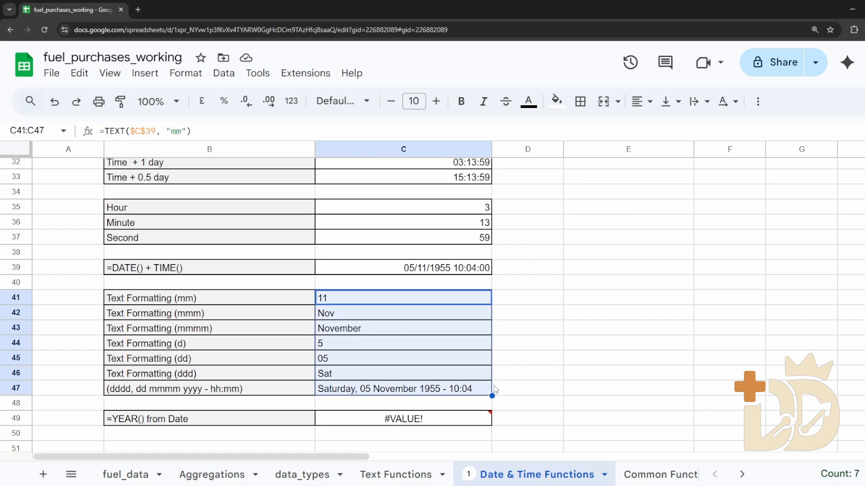
pyautogui.click(523, 391)
pyautogui.moveTo(445, 419)
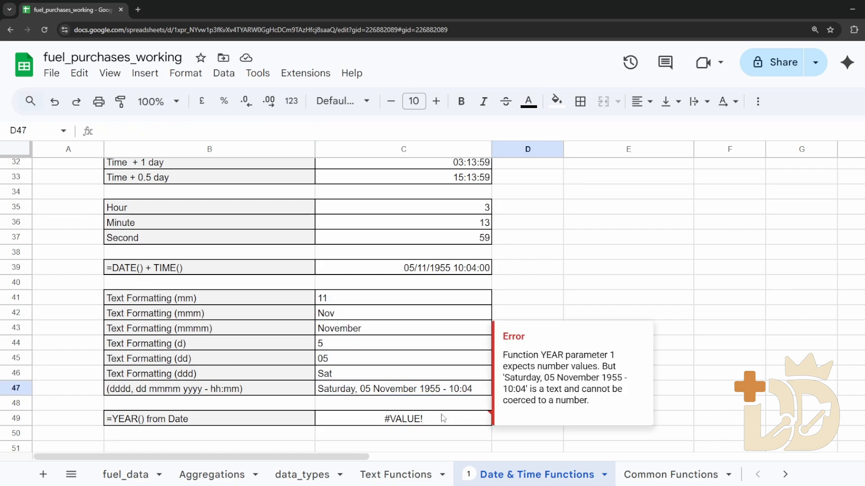
pyautogui.click(446, 419)
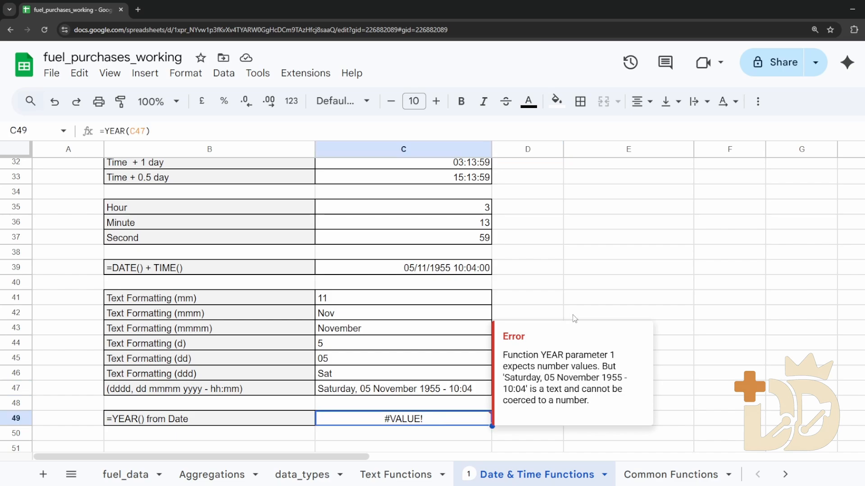
pyautogui.moveTo(615, 293); pyautogui.dragTo(586, 281)
pyautogui.scroll(8, 545, 245)
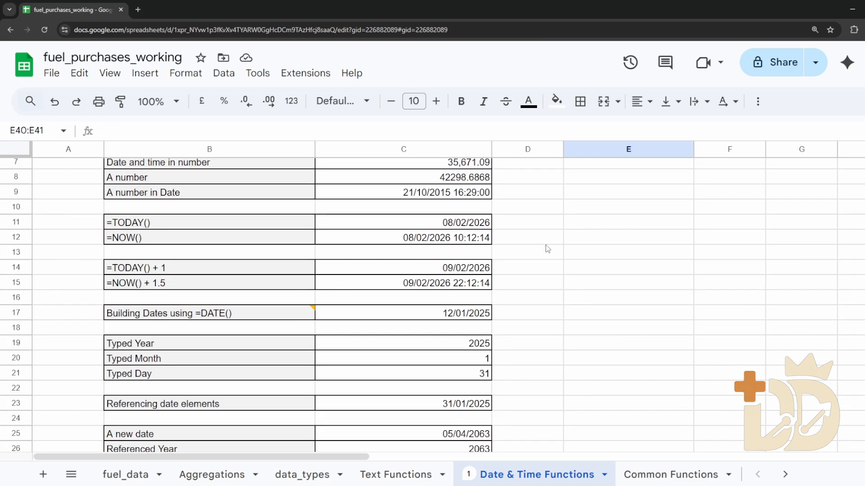
pyautogui.scroll(2, 545, 248)
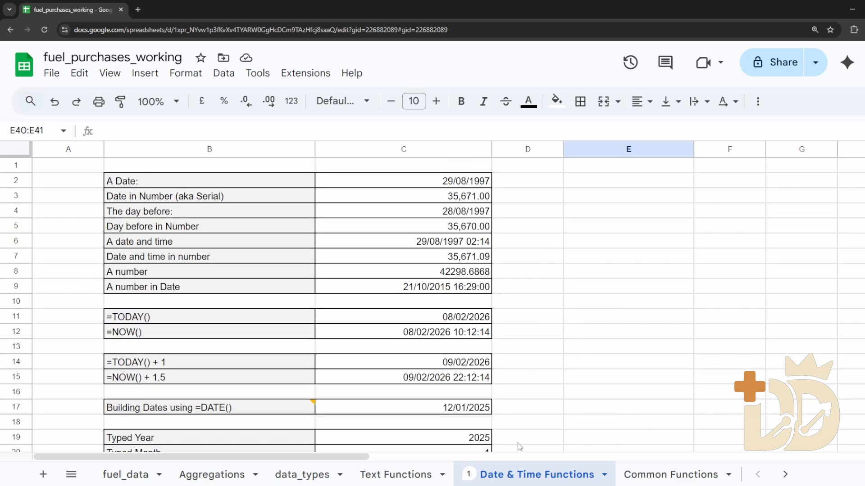